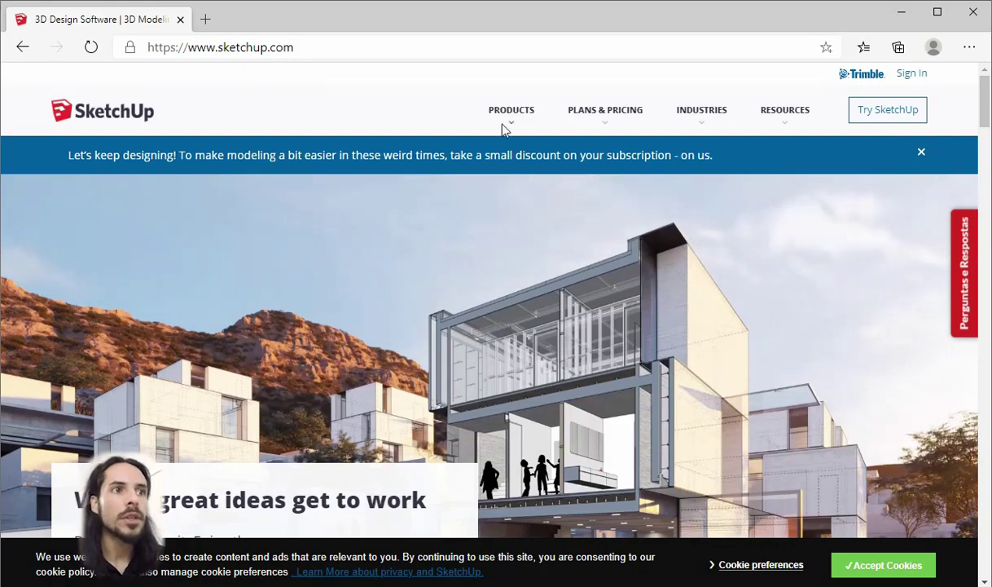
- Open the SketchUp Free product page and start modeling in the web version
mouse_move(512, 121)
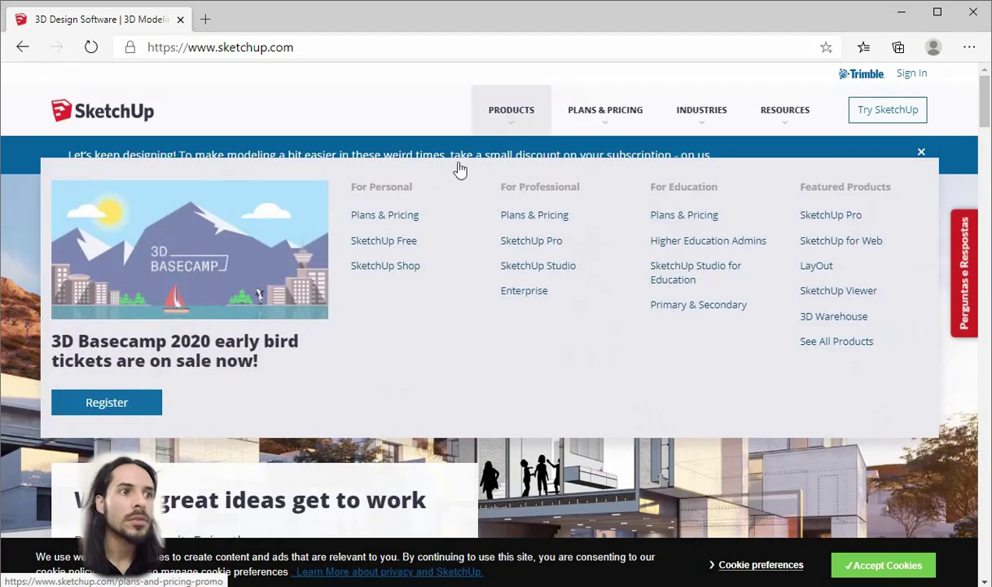
click(395, 252)
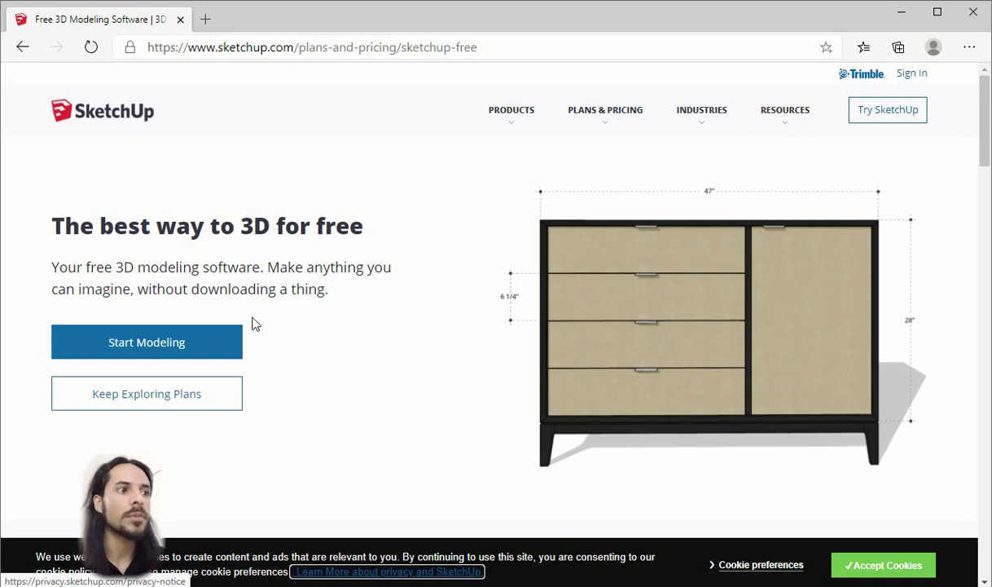
click(159, 355)
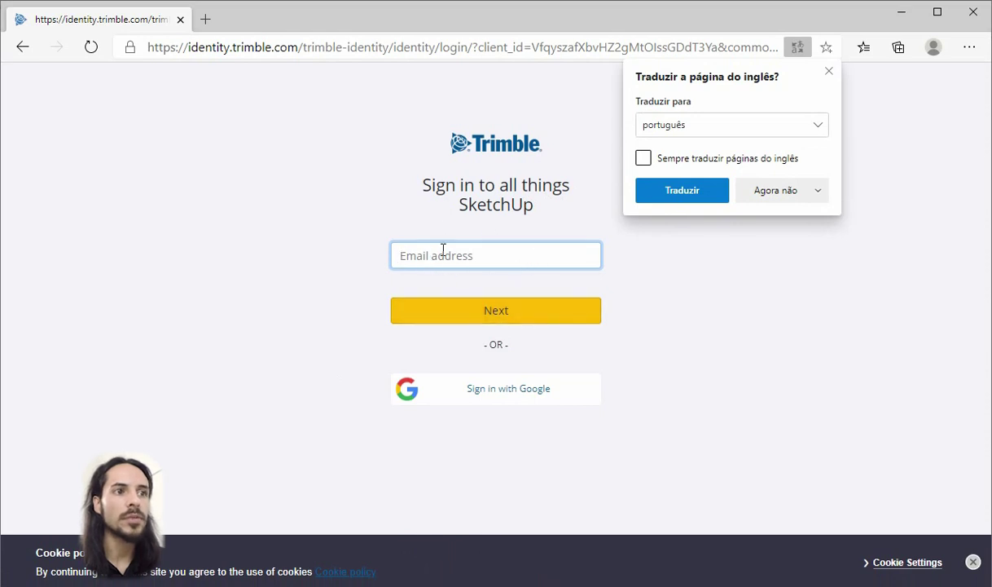
- Sign in with the existing Google account and dismiss the page translation offer
click(505, 390)
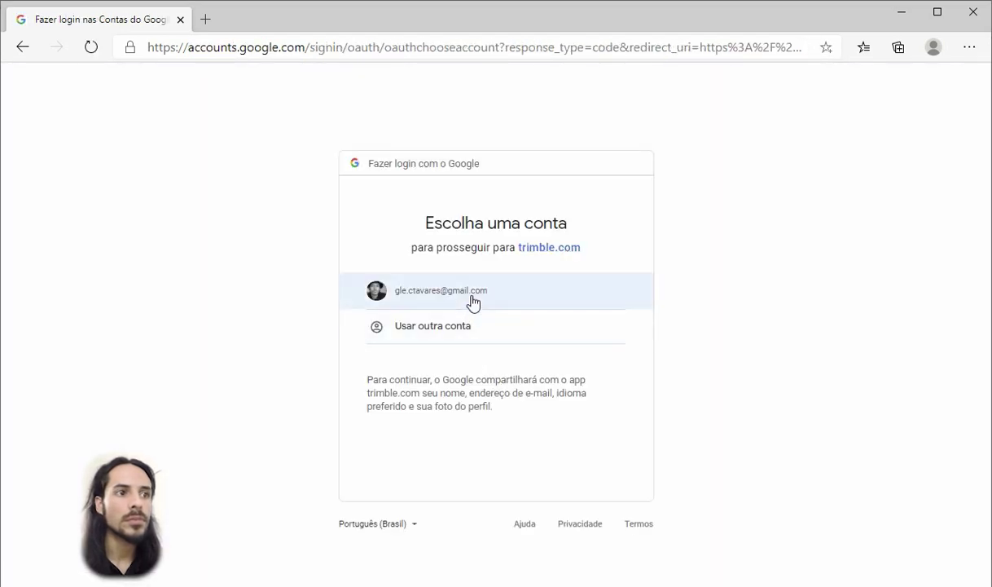
click(473, 300)
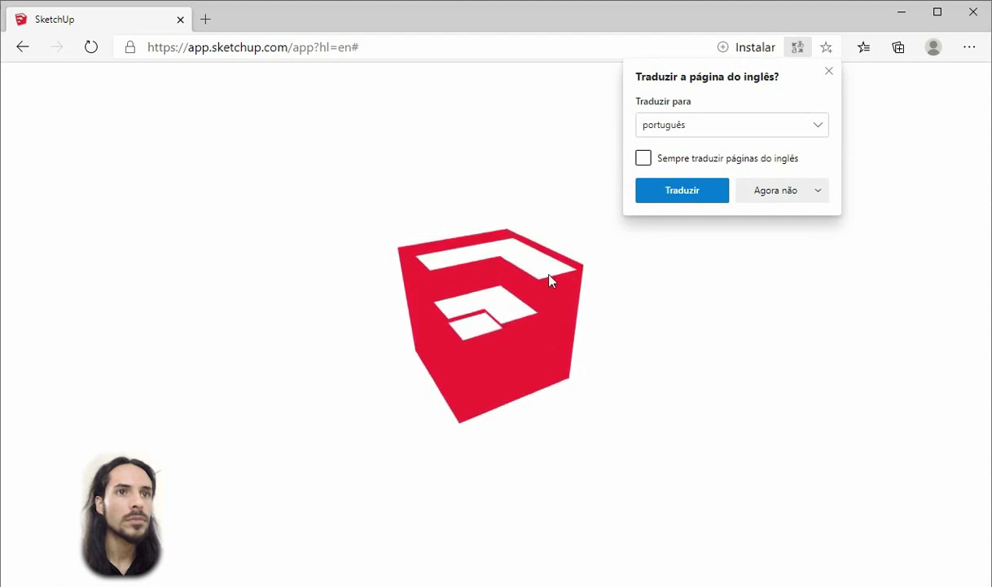
click(828, 74)
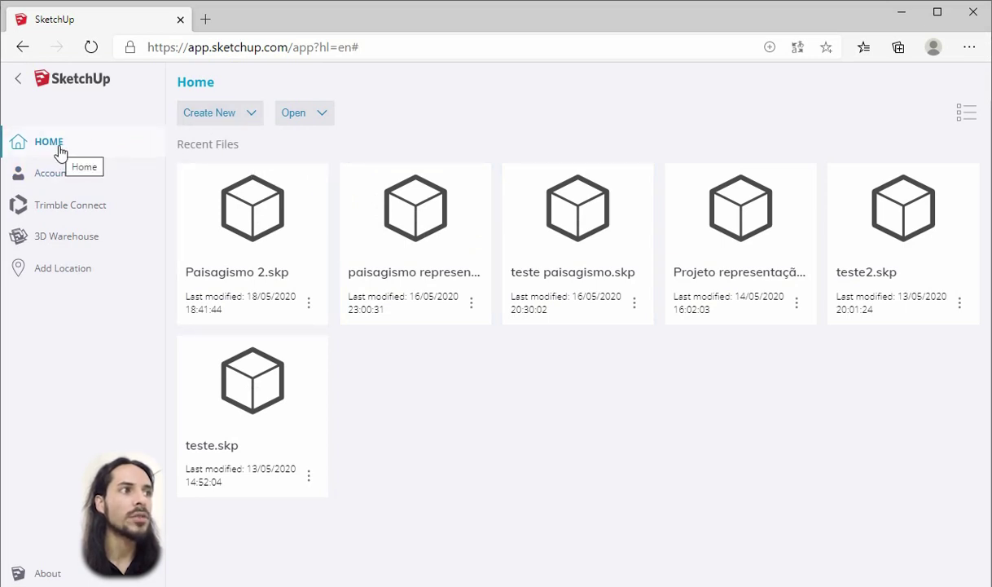
- Create a new model from the Simple Template - Meters and enlarge the page zoom beyond 100%
click(248, 124)
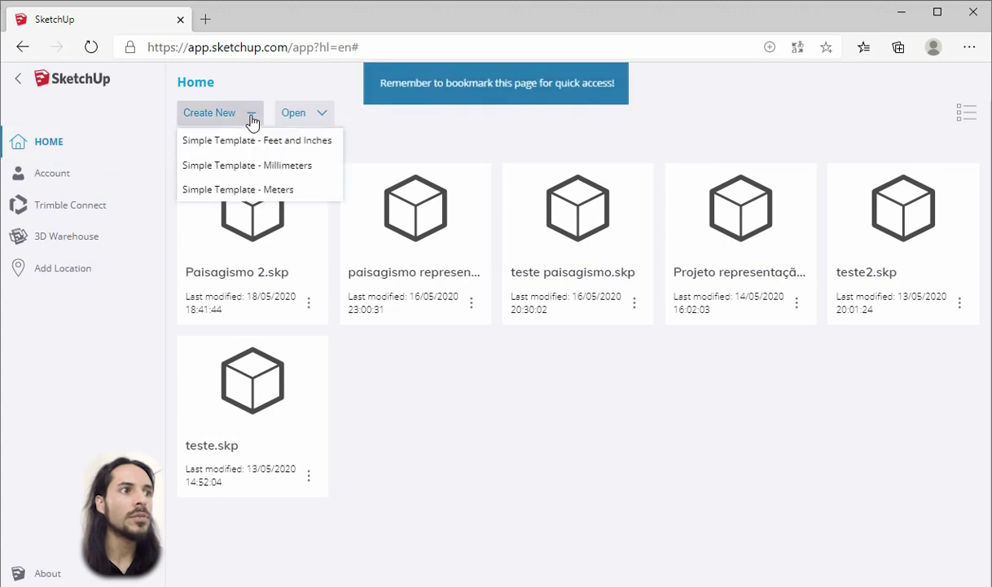
click(278, 191)
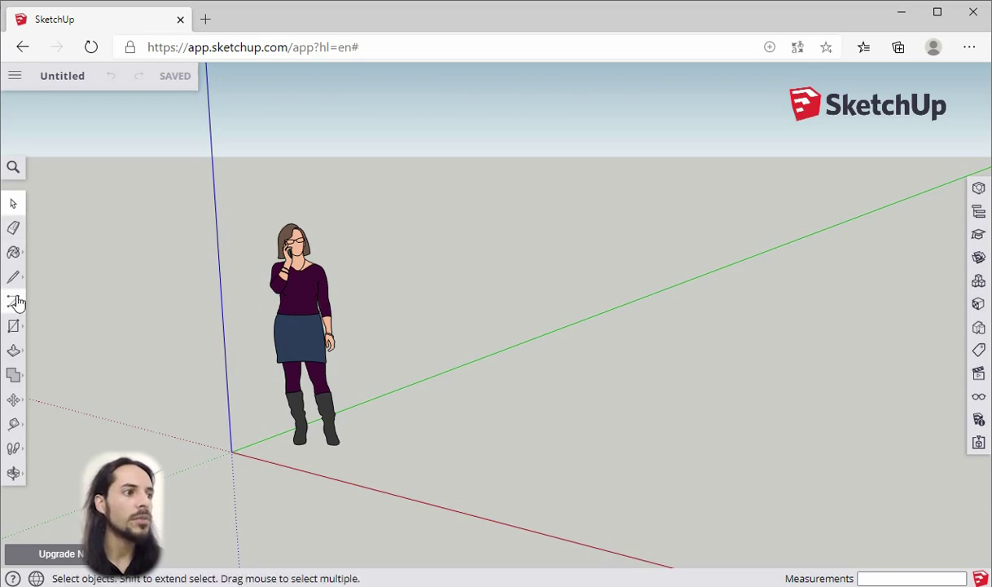
ctrl+scroll(18, 302, up, 1)
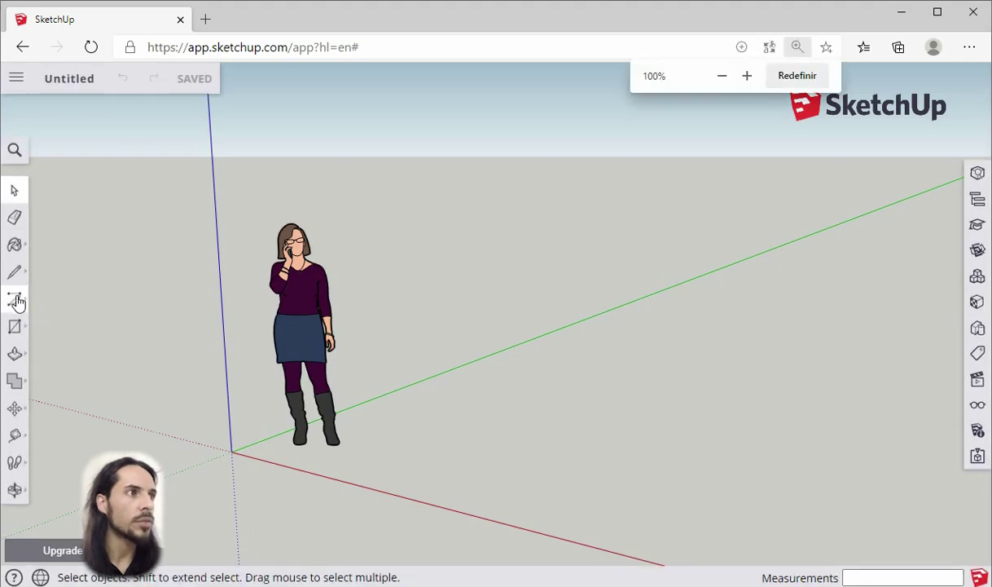
ctrl+scroll(18, 302, up, 1)
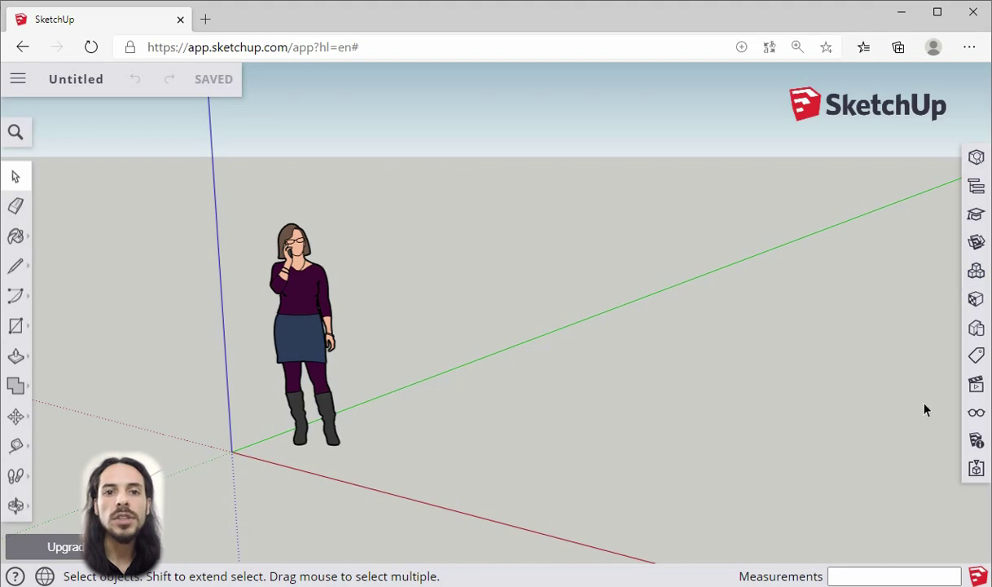
- Switch the model axes off and back on in the display settings
click(973, 415)
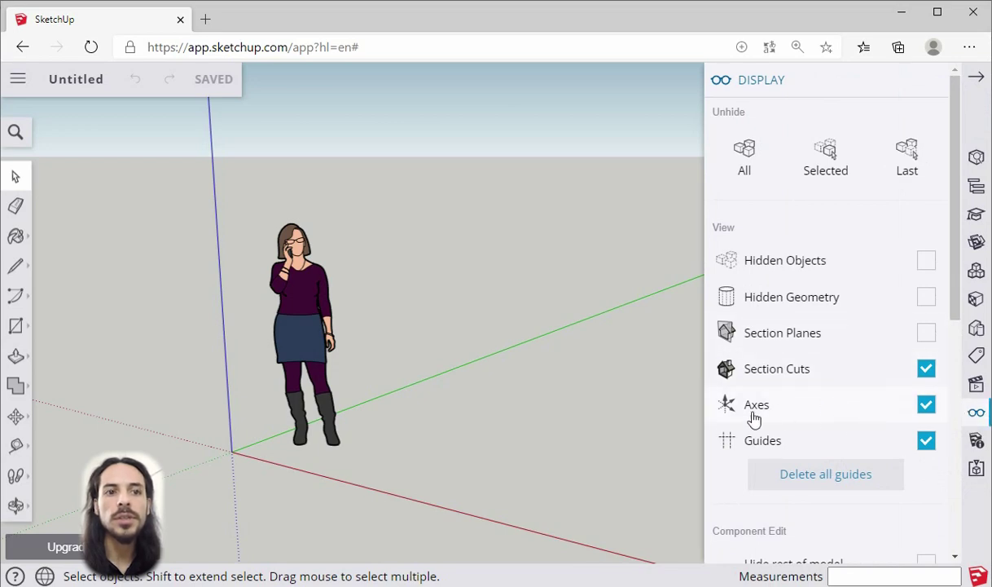
click(925, 407)
click(925, 406)
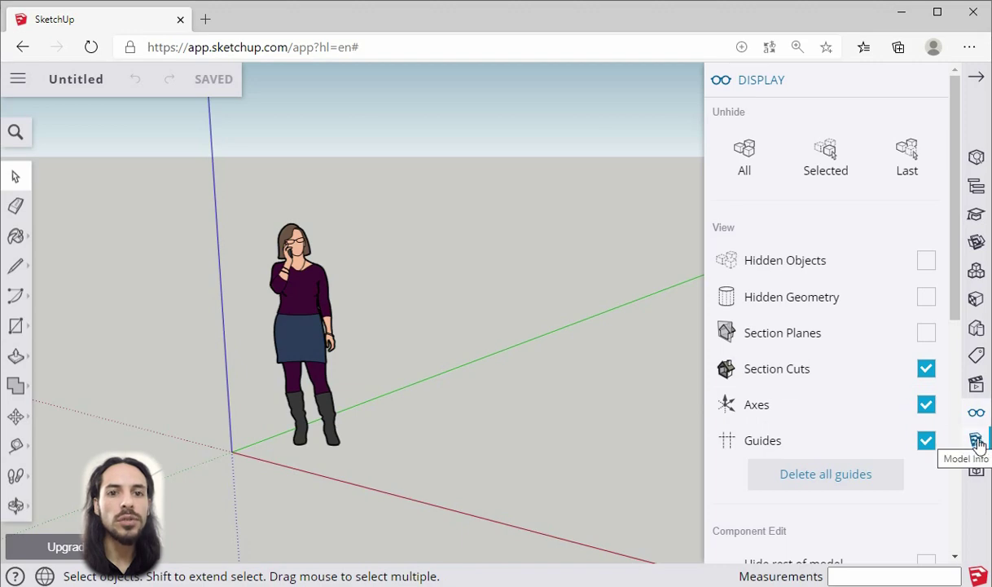
- Close the display settings and check the length unit format, precision and snapping in the model info
click(976, 441)
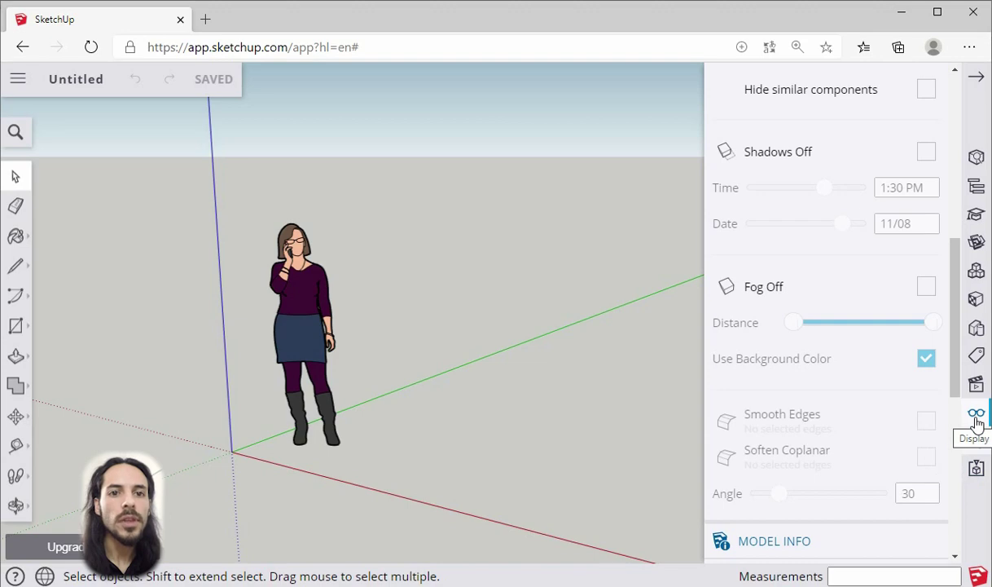
scroll(880, 424, up, 3)
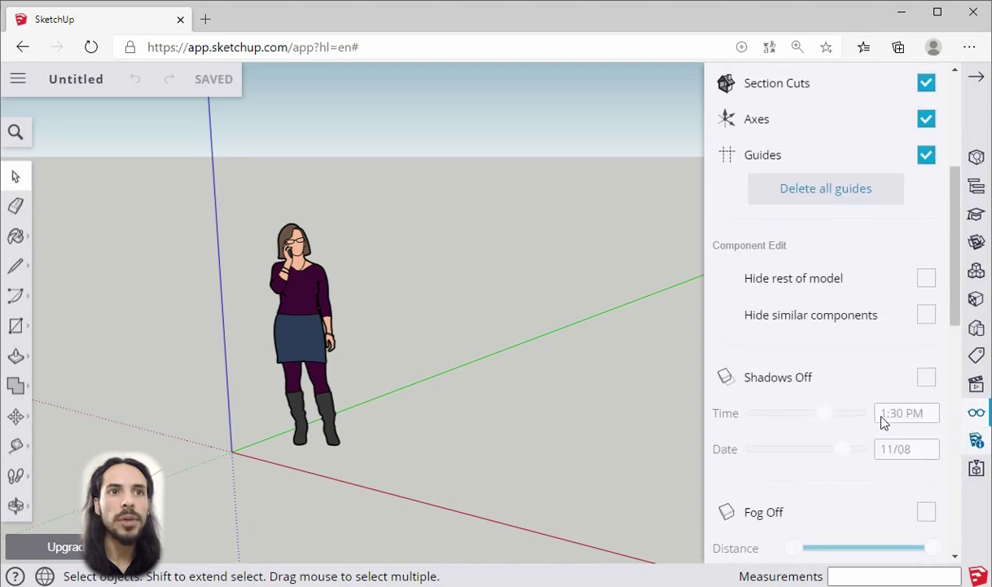
scroll(880, 421, up, 3)
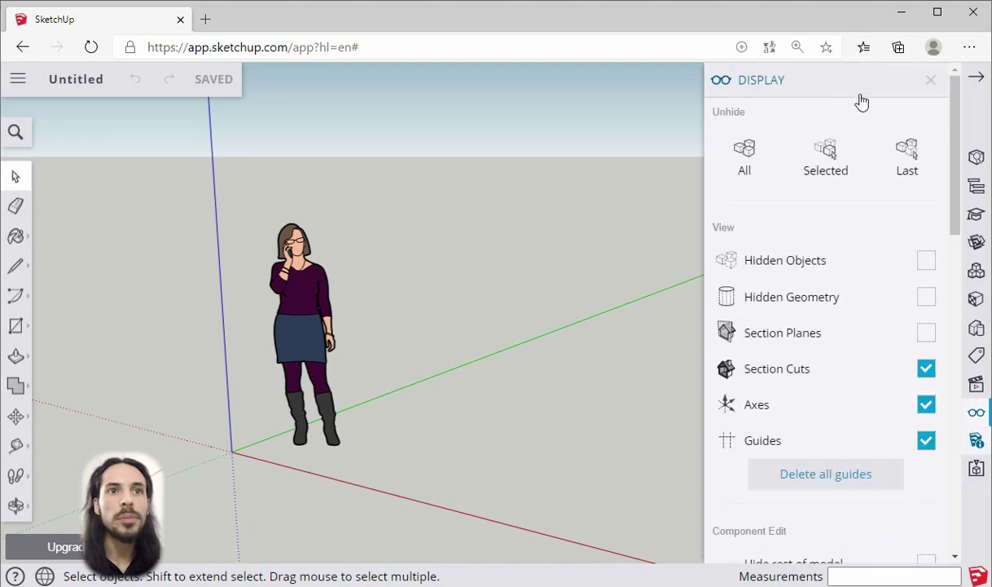
click(928, 87)
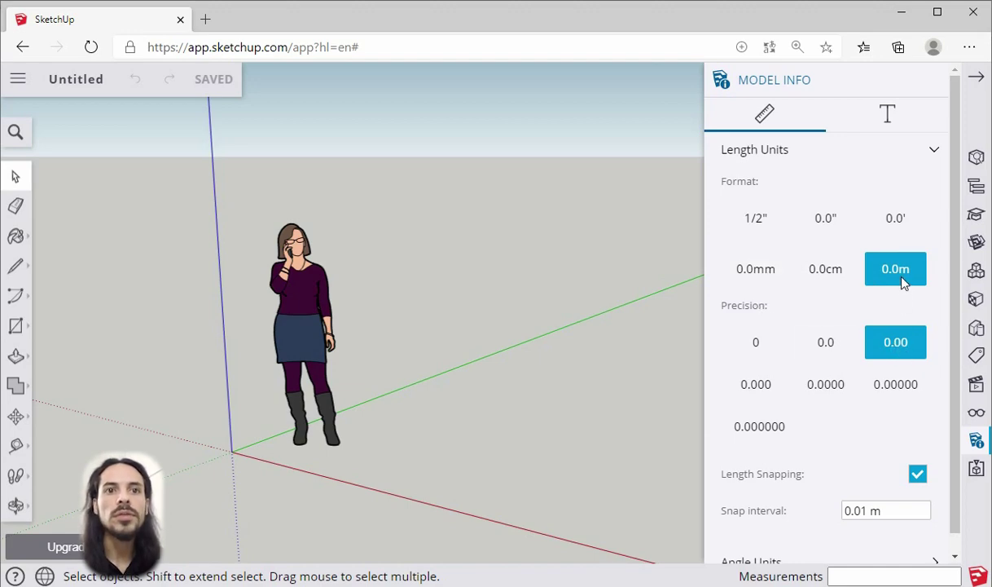
scroll(829, 333, down, 1)
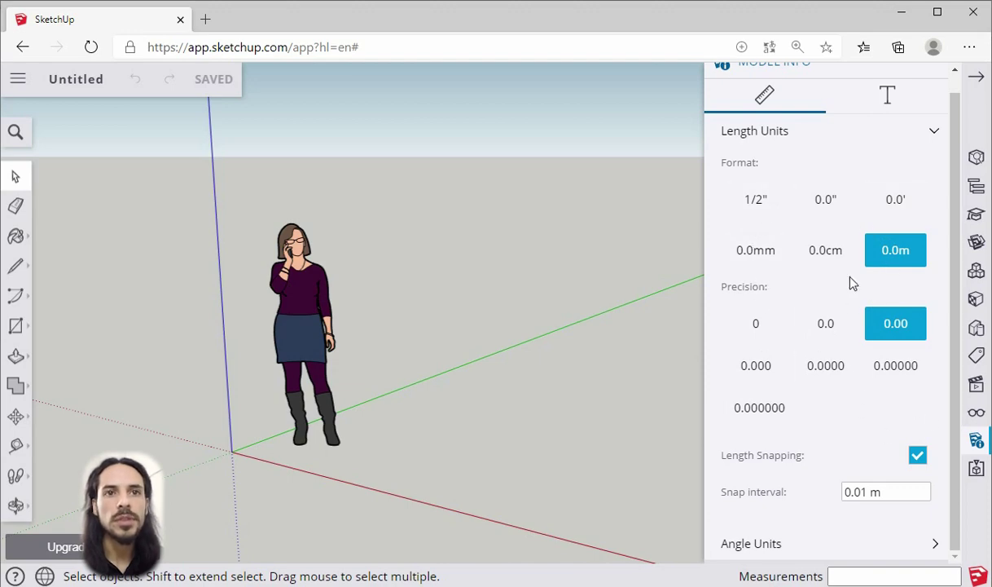
click(977, 82)
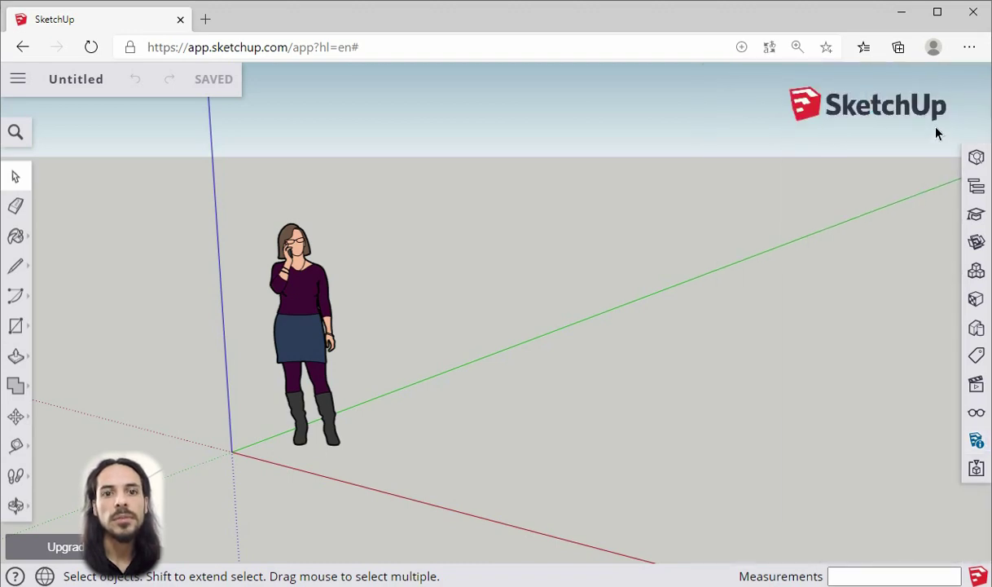
click(977, 440)
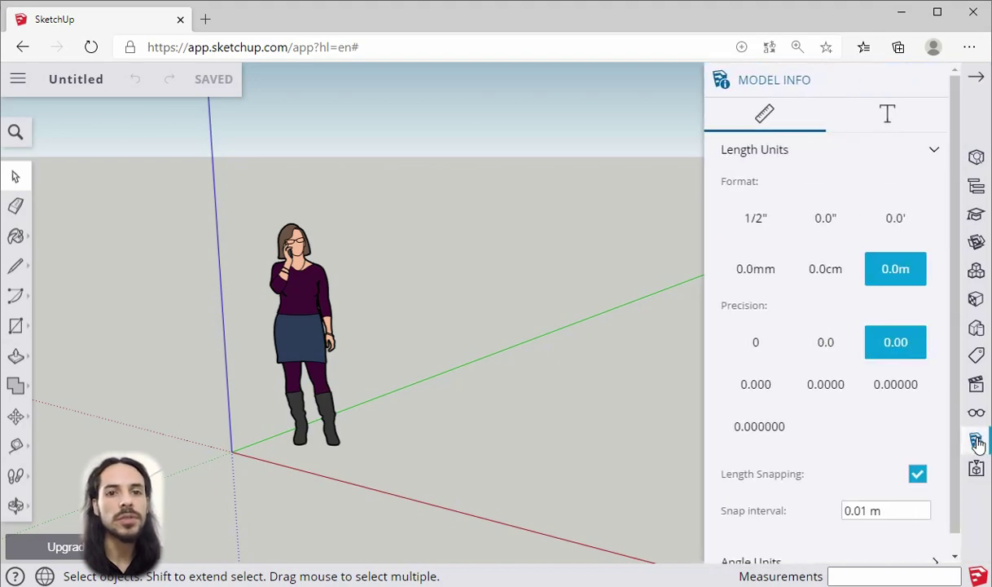
click(977, 79)
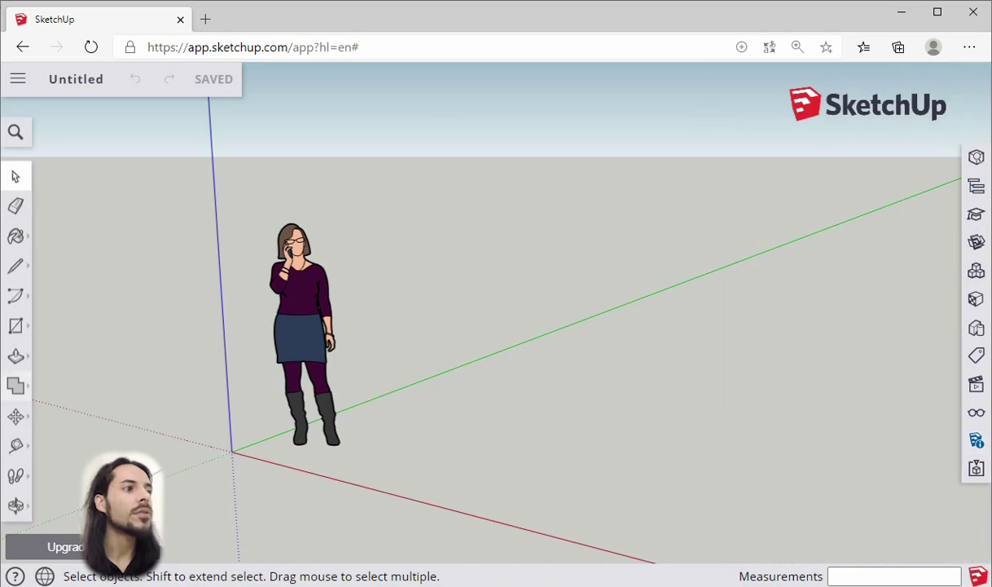
- Draw a 6 by 8 m rectangle on the ground beside the human figure
click(19, 330)
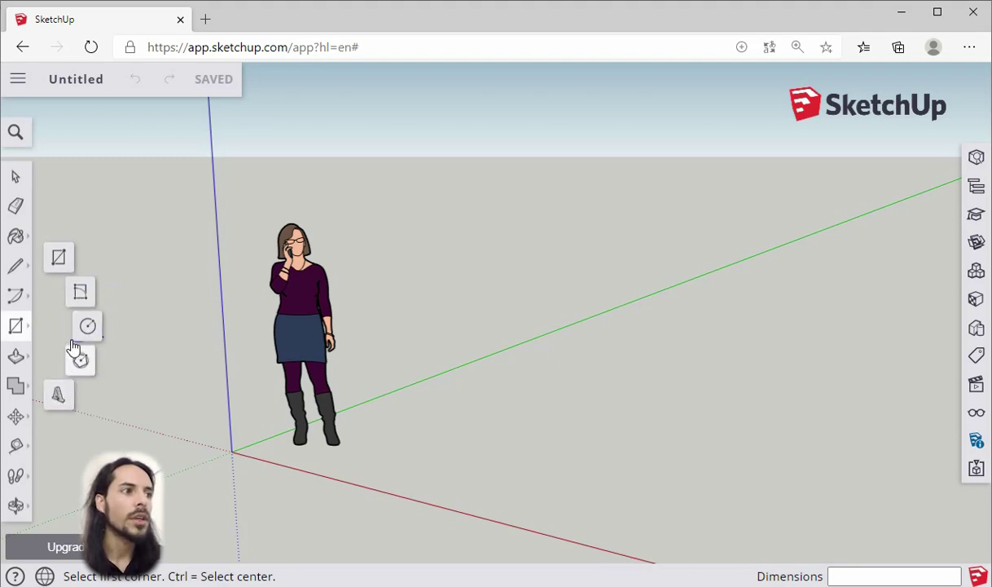
click(58, 259)
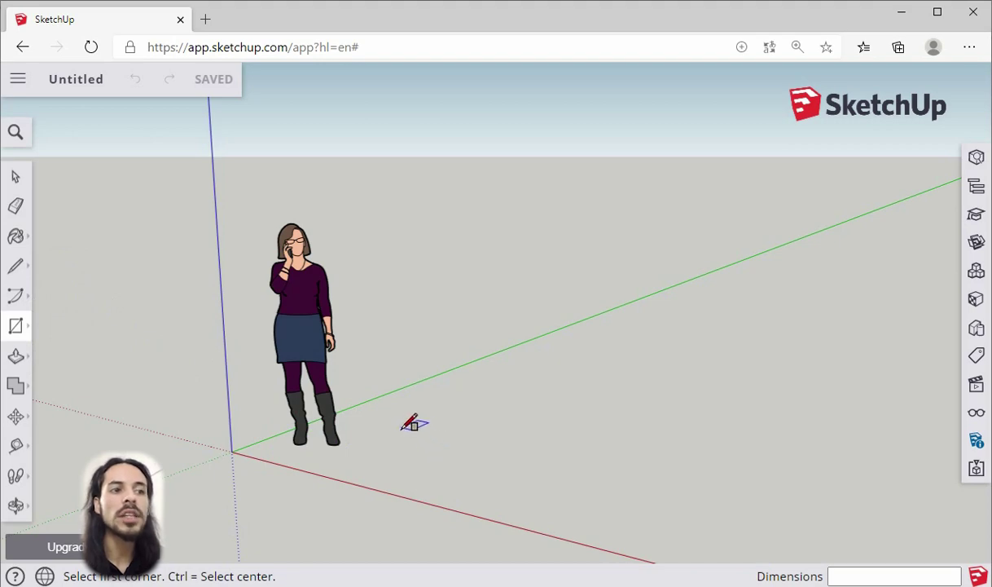
click(401, 427)
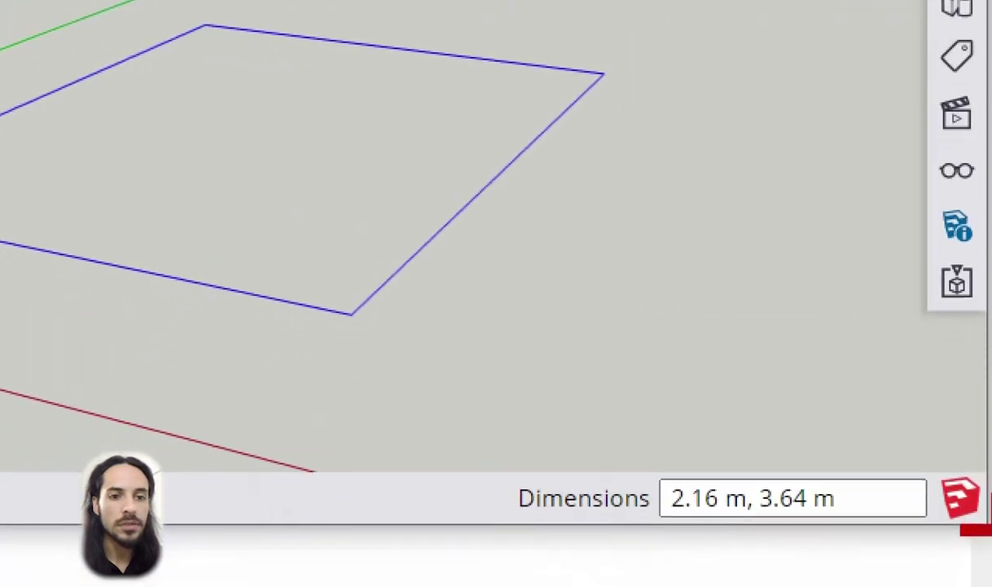
mouse_move(930, 554)
mouse_down()
mouse_move(565, 550)
mouse_move(923, 528)
mouse_move(908, 556)
mouse_up()
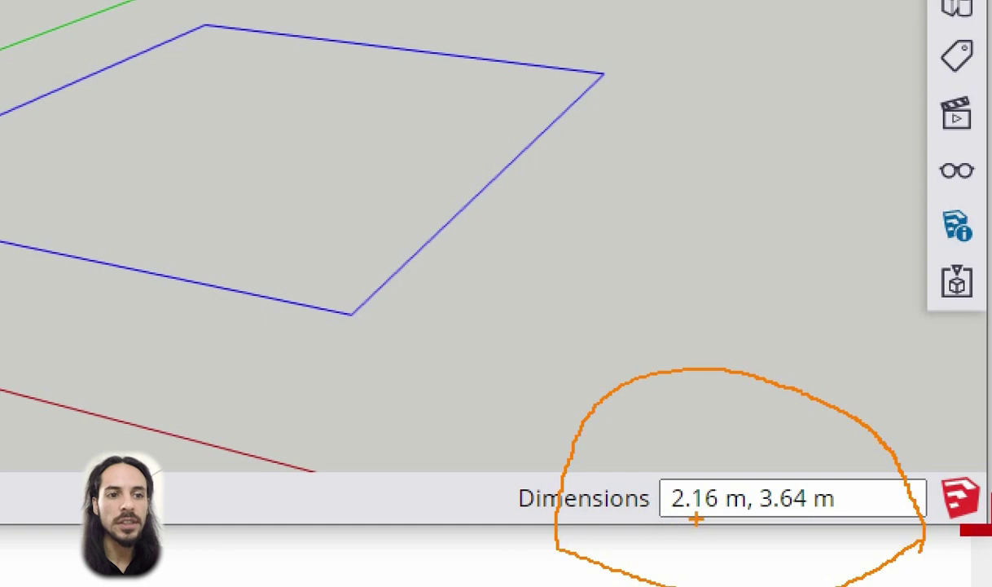
mouse_move(761, 493)
mouse_down()
mouse_move(734, 495)
mouse_move(693, 558)
mouse_up()
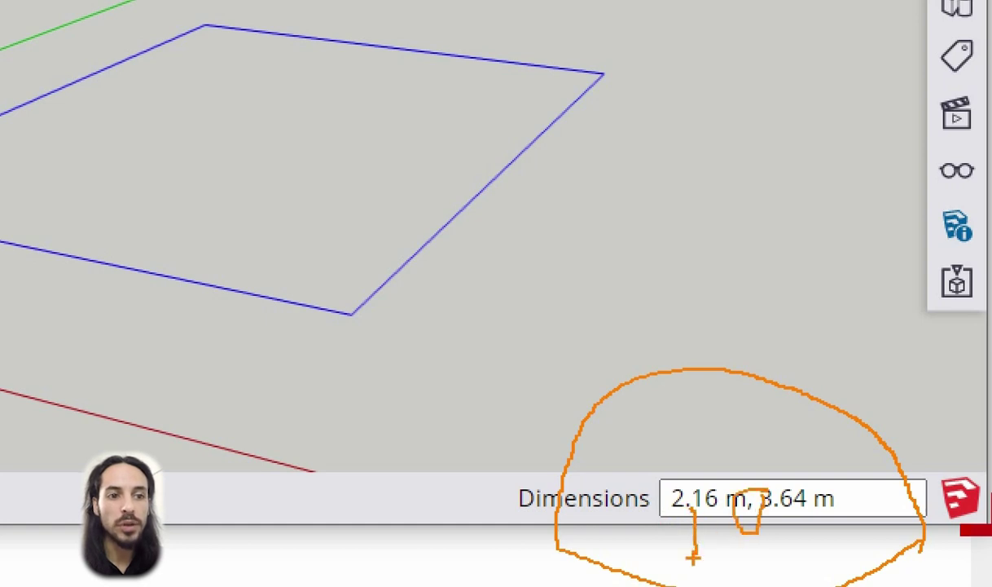
drag(787, 508, 794, 515)
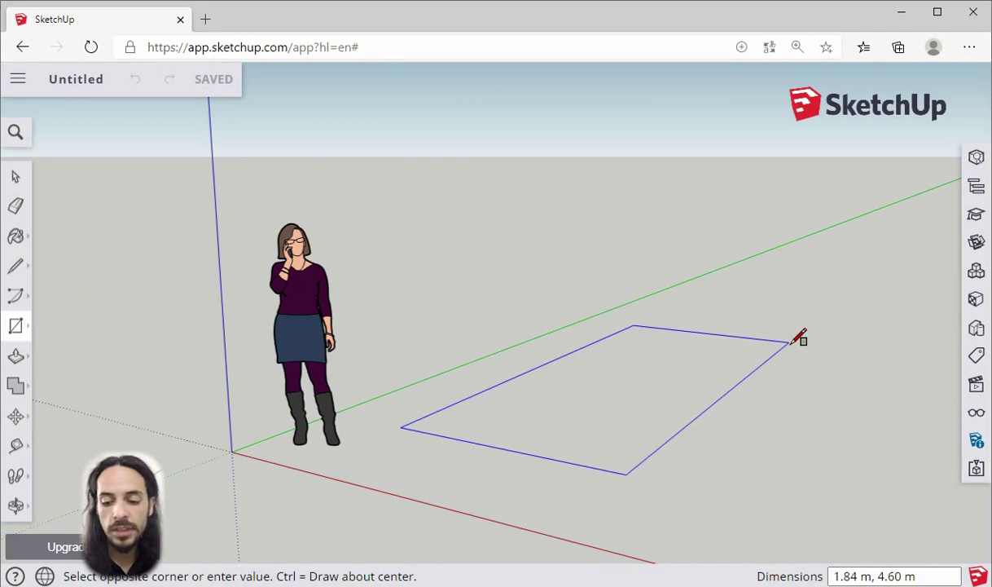
text(6,8)
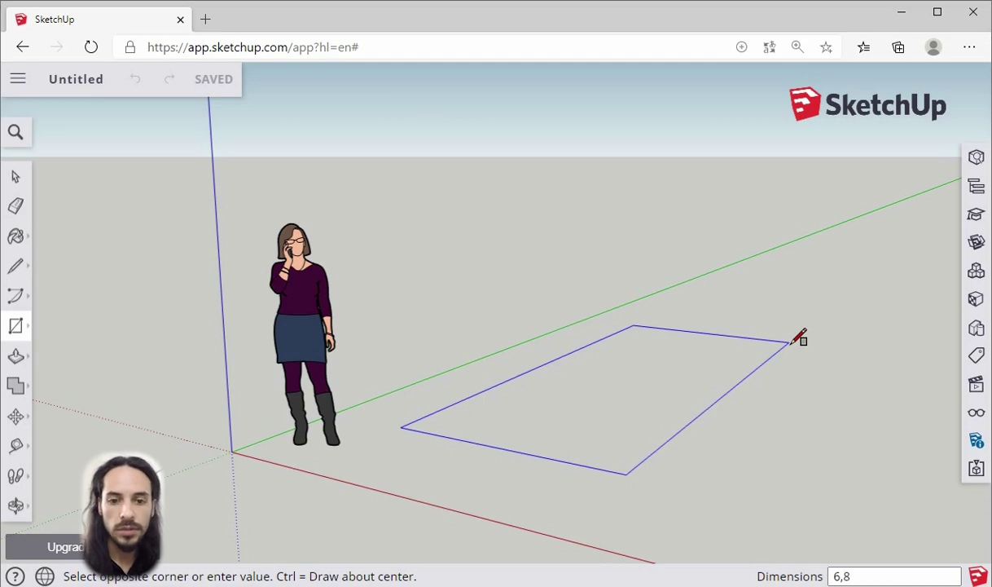
key(Return)
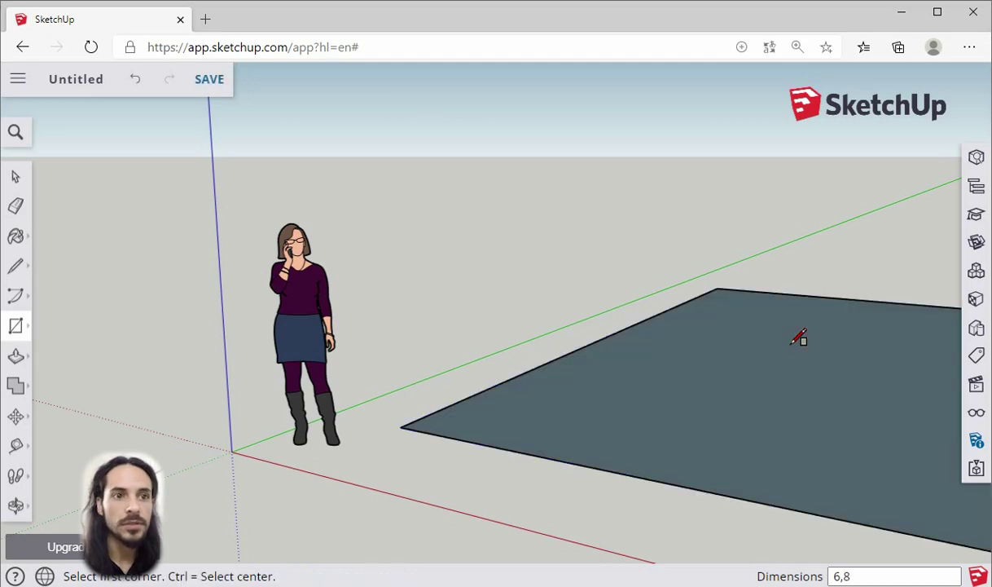
- Offset the outline of the 6 by 8 m rectangle inward to form a narrow border around the face
scroll(556, 358, down, 5)
middle_drag(532, 350, 743, 352)
scroll(743, 352, up, 2)
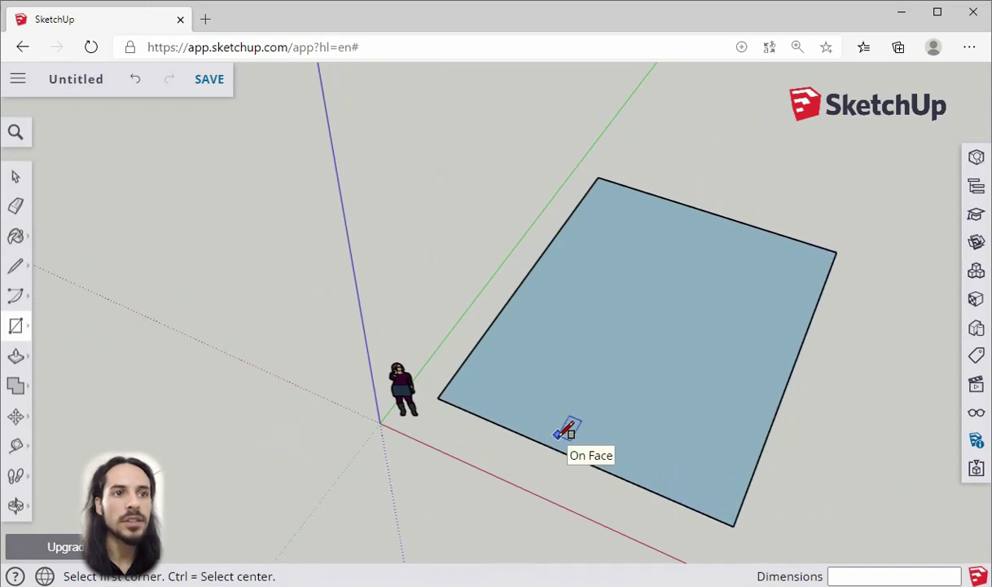
scroll(660, 488, down, 1)
scroll(725, 420, up, 1)
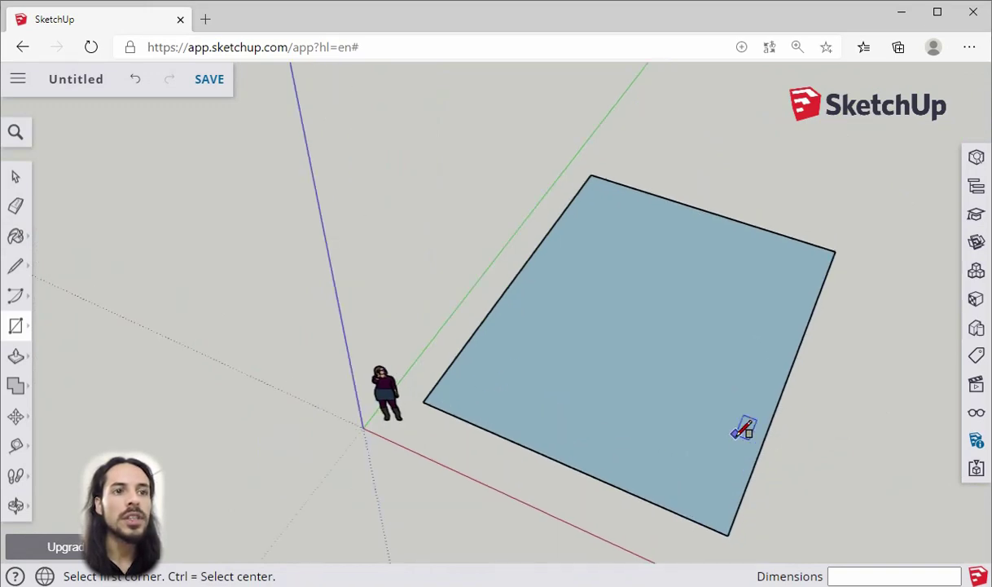
scroll(733, 480, up, 1)
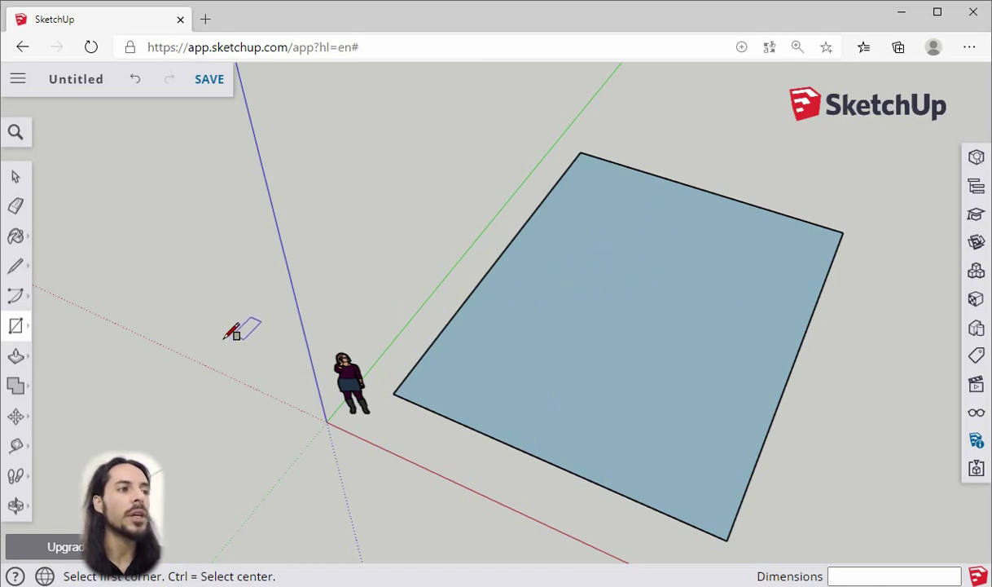
click(15, 176)
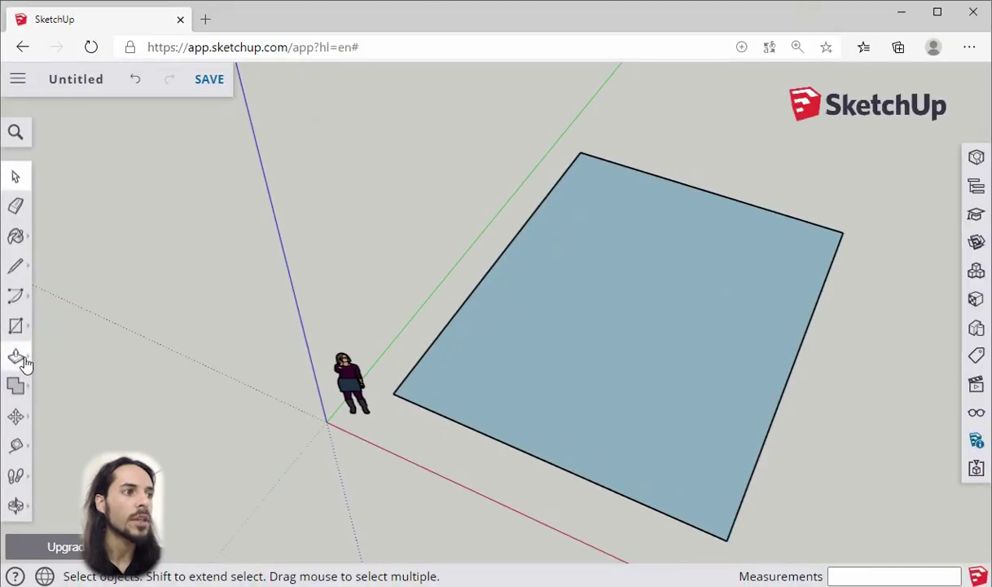
click(35, 353)
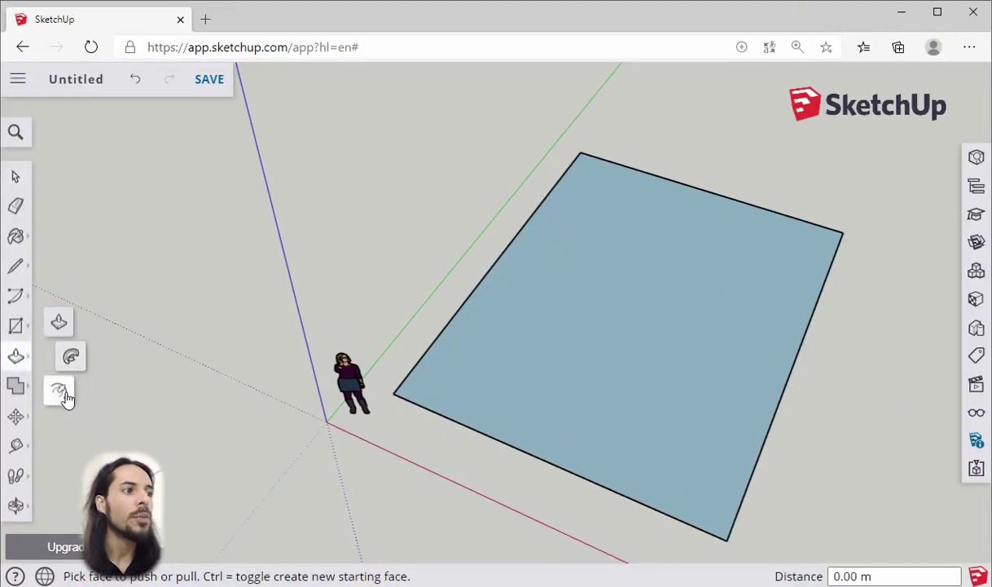
click(59, 391)
click(444, 363)
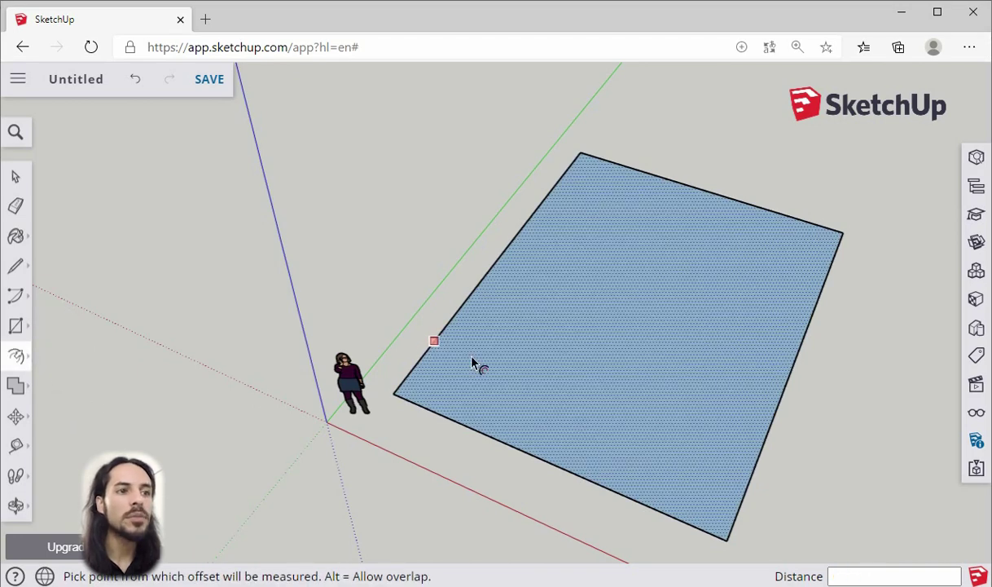
click(483, 315)
click(449, 296)
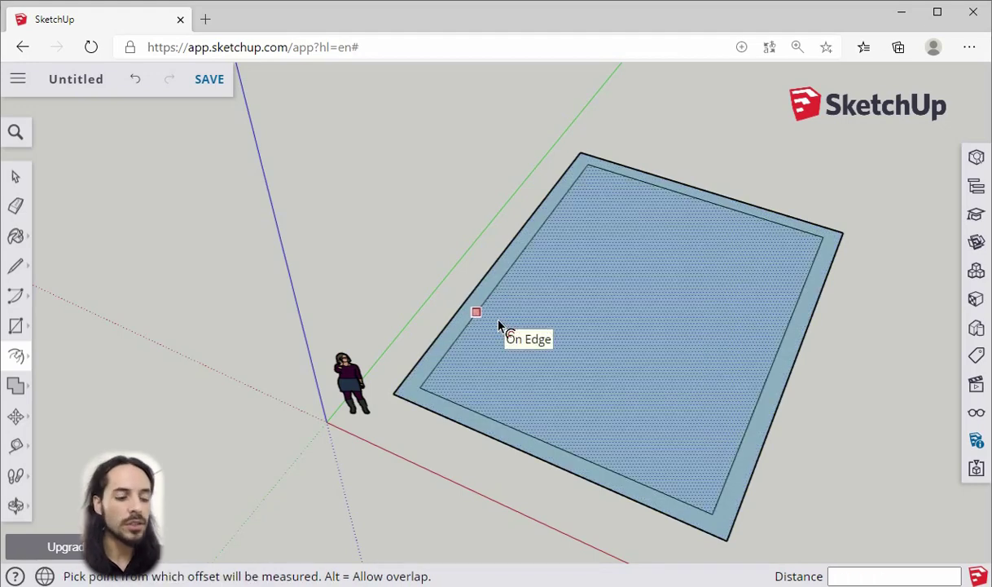
- Undo the inward offset and offset the 6 by 8 m rectangle's outline outward by 0.2 m
key(ctrl+z)
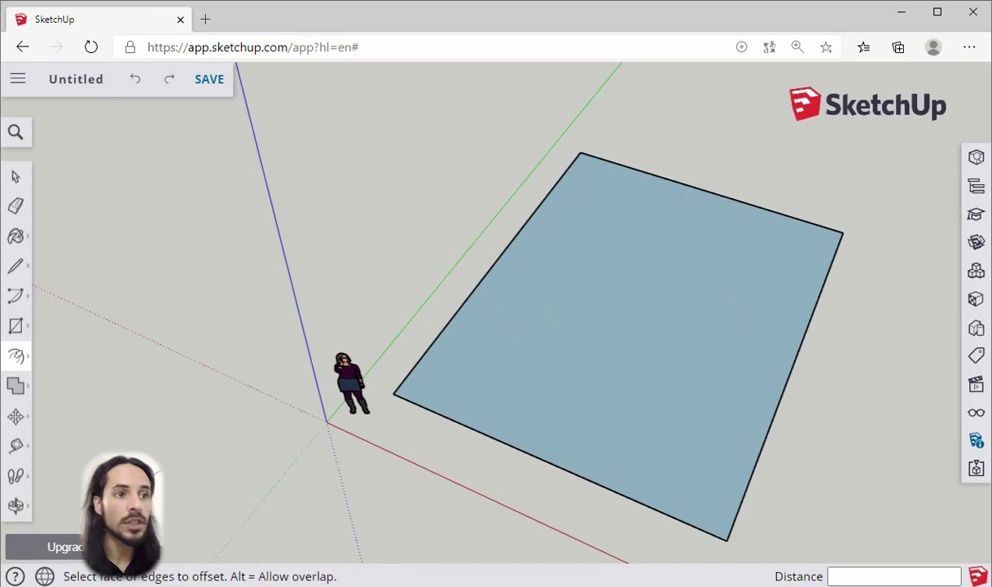
click(488, 334)
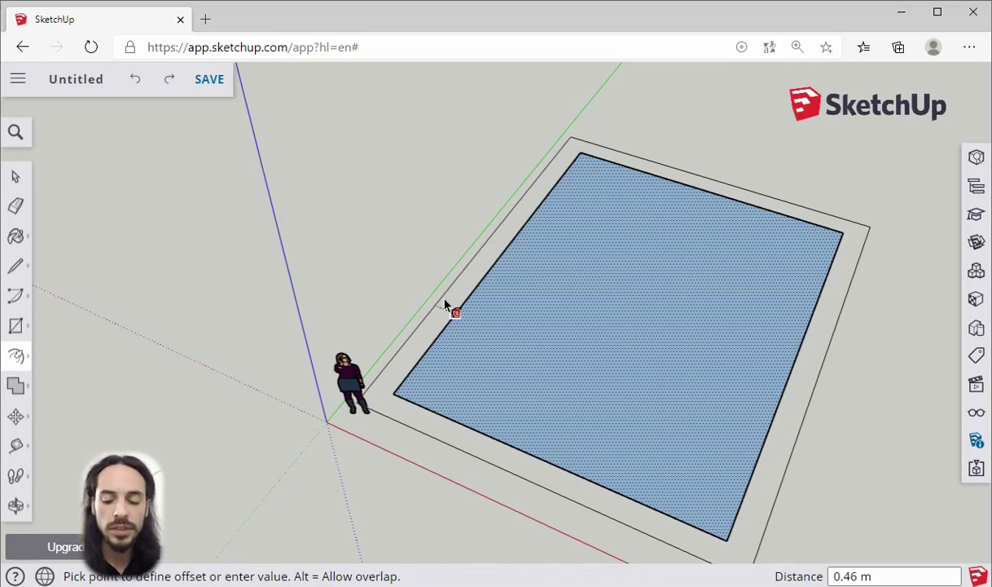
text(0.2)
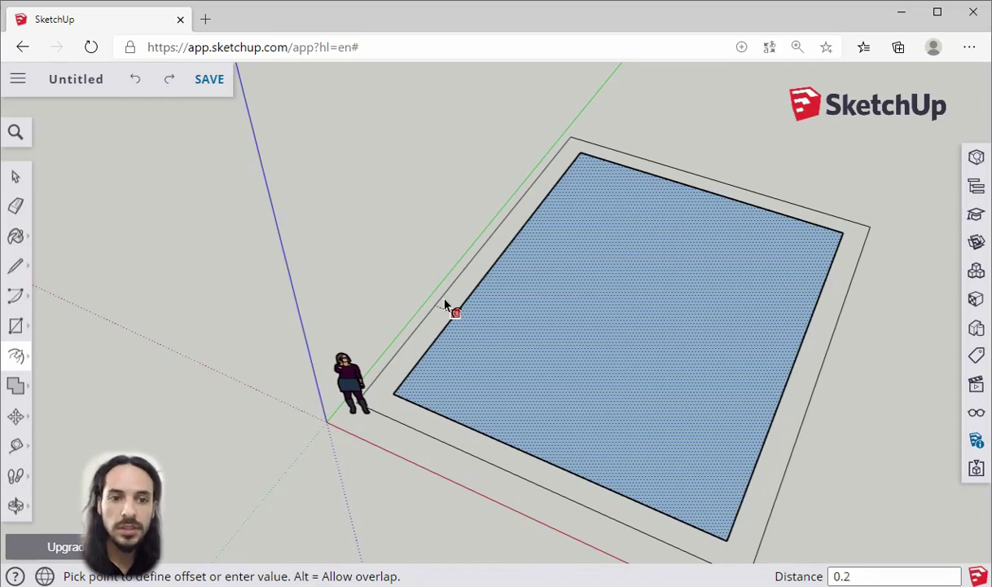
key(Return)
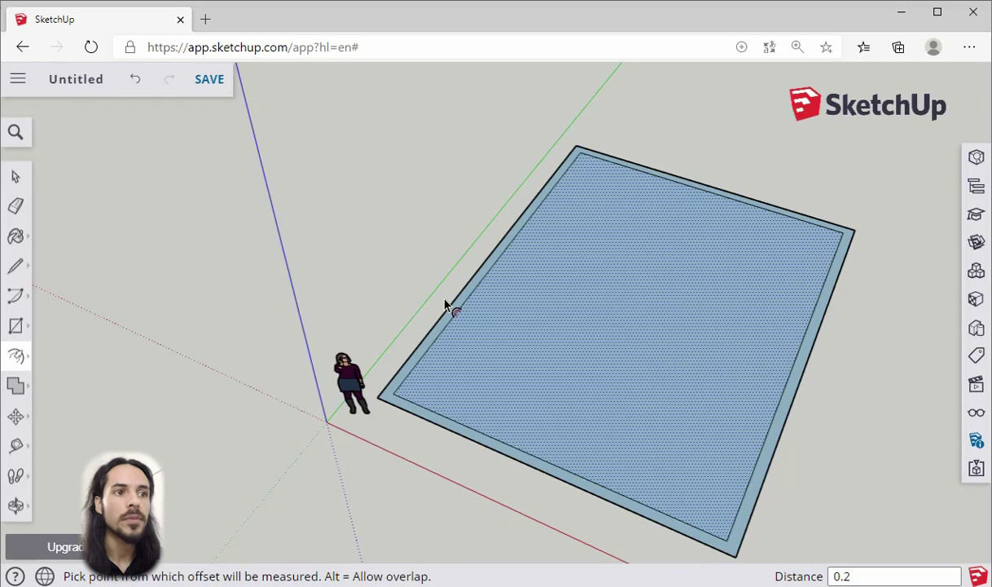
key(Escape)
- Draw a line across the border from the inner corner nearest the human figure to the outer long edge
click(16, 265)
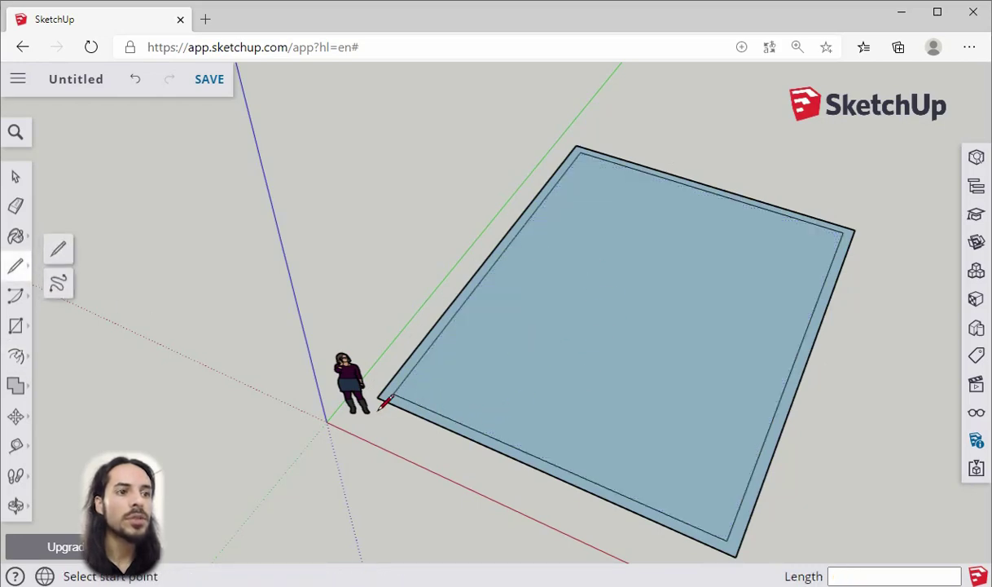
scroll(384, 391, up, 5)
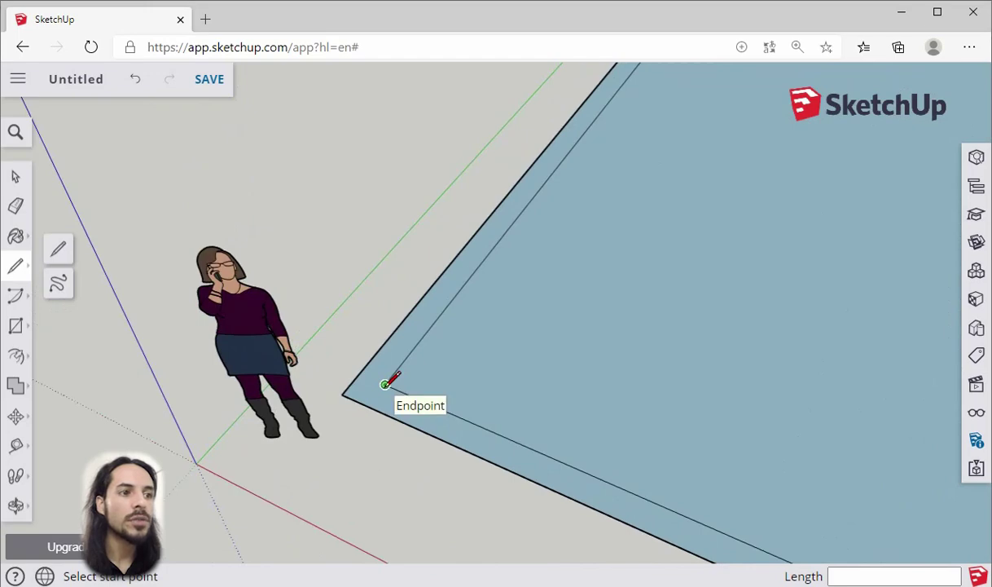
scroll(388, 382, down, 5)
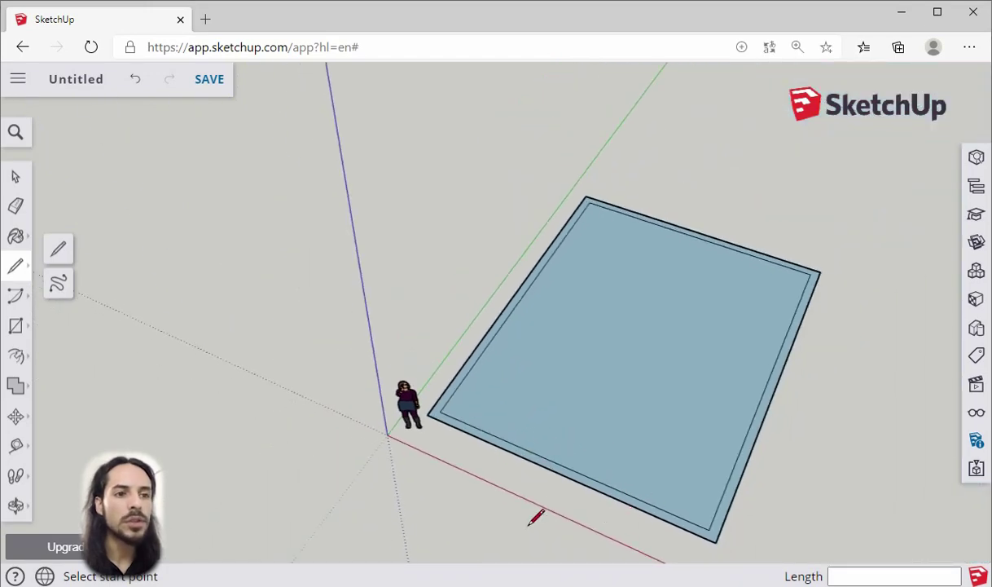
scroll(412, 406, up, 5)
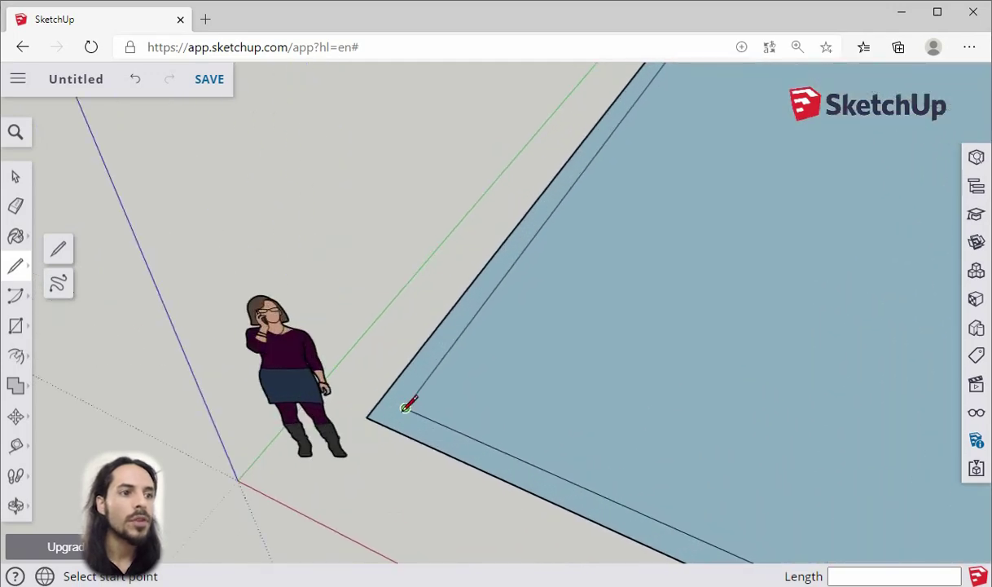
click(405, 407)
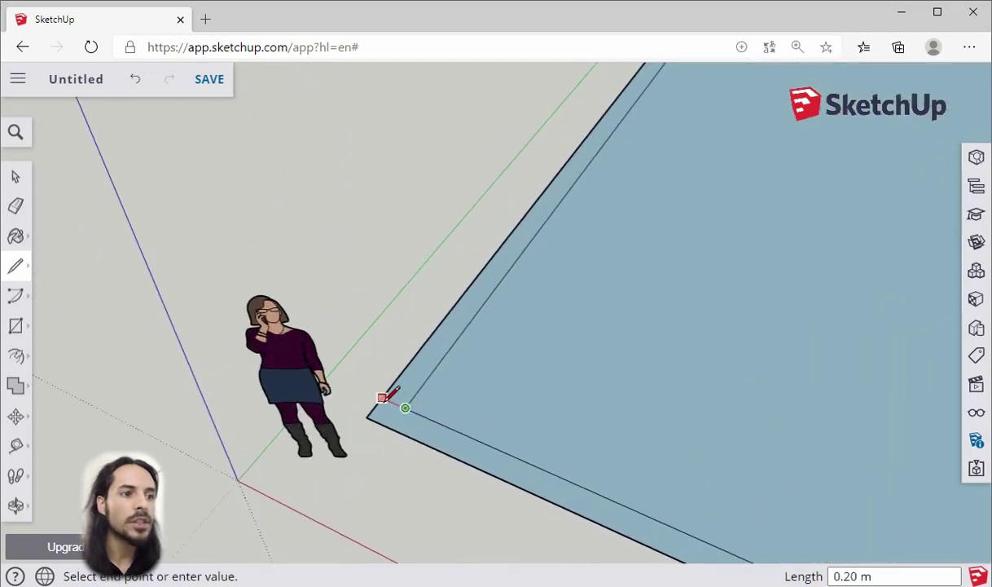
key(Escape)
scroll(390, 350, down, 6)
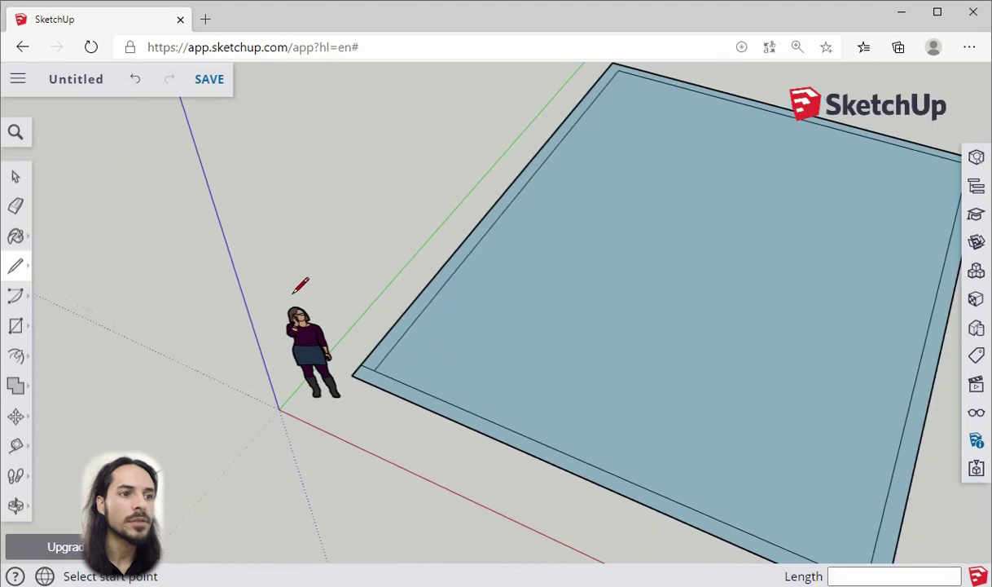
- Draw a matching line across the border at the other inner corner of the short side along the red axis
scroll(727, 479, up, 3)
scroll(766, 512, up, 2)
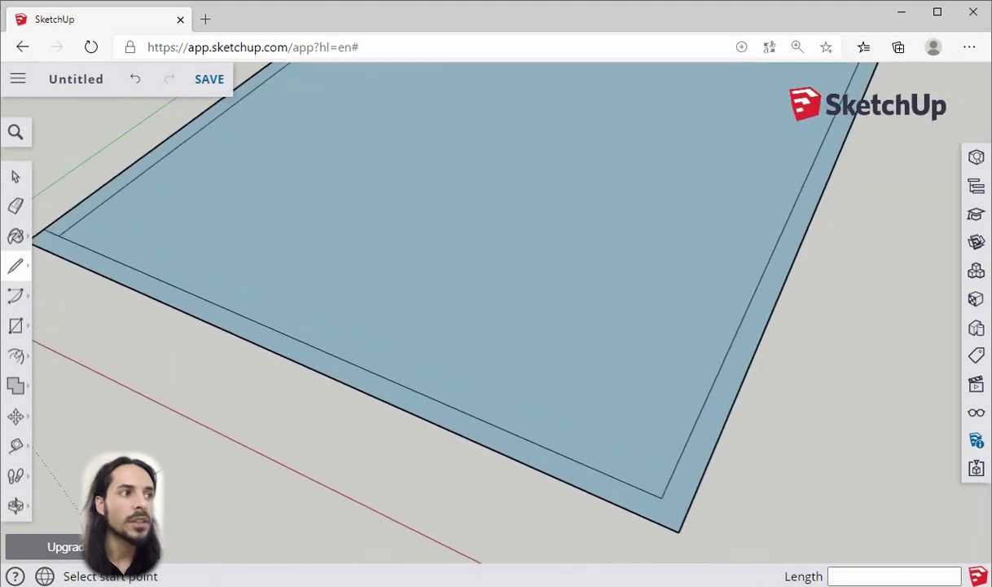
click(17, 264)
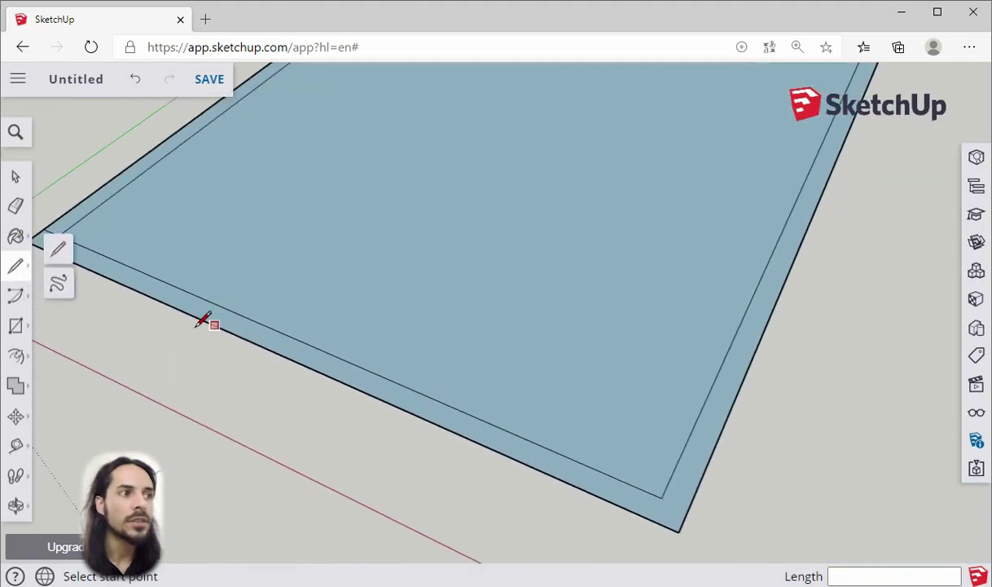
click(57, 248)
scroll(659, 496, up, 2)
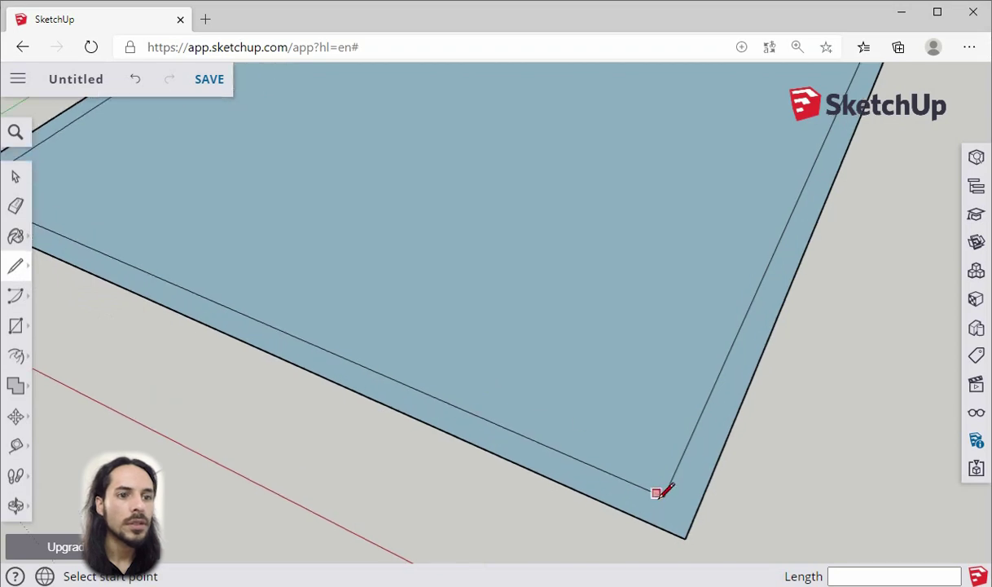
click(664, 495)
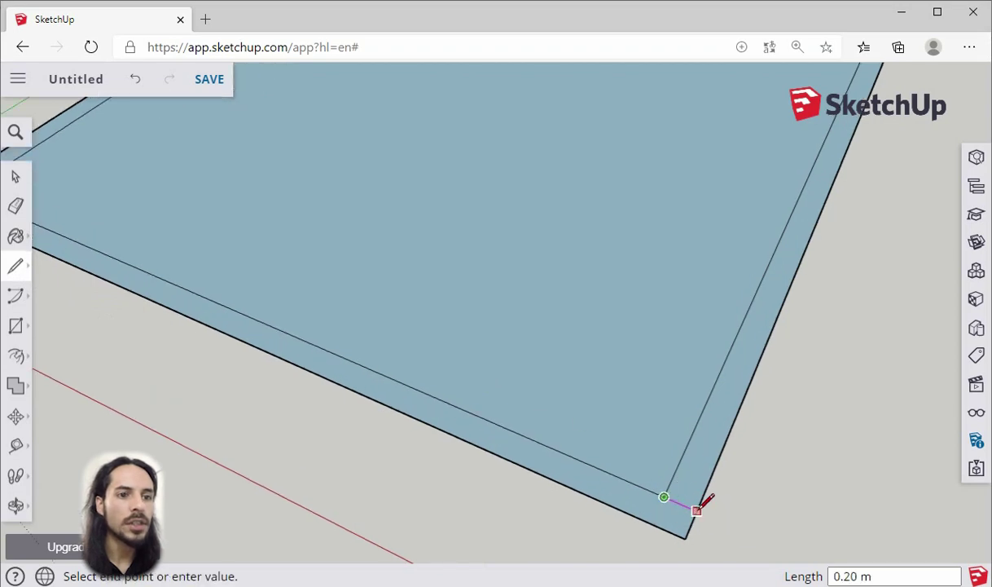
click(699, 507)
scroll(701, 505, down, 5)
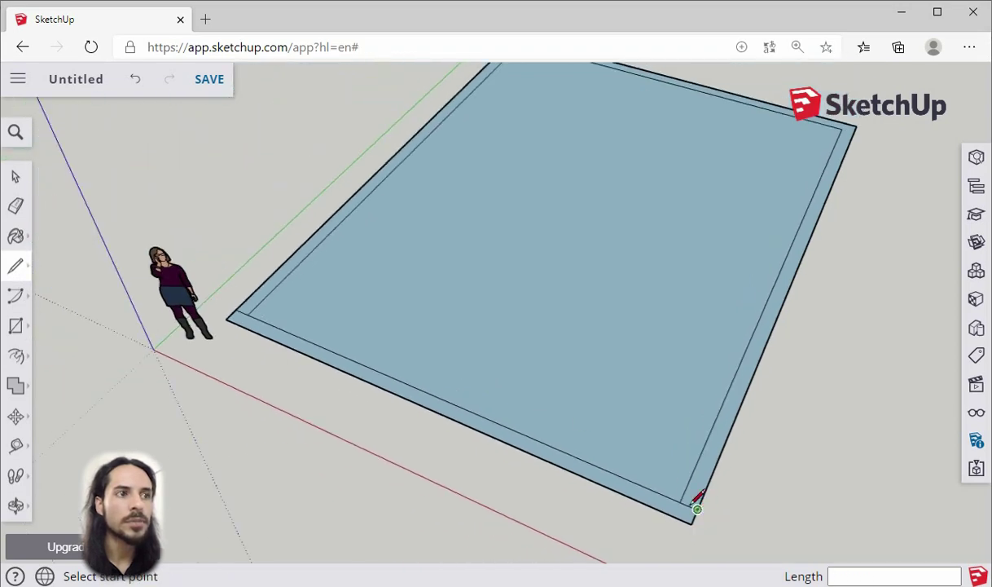
- Erase the border strip's outer edges along the short side facing the red axis, including the leftover stubs at the corners
click(16, 207)
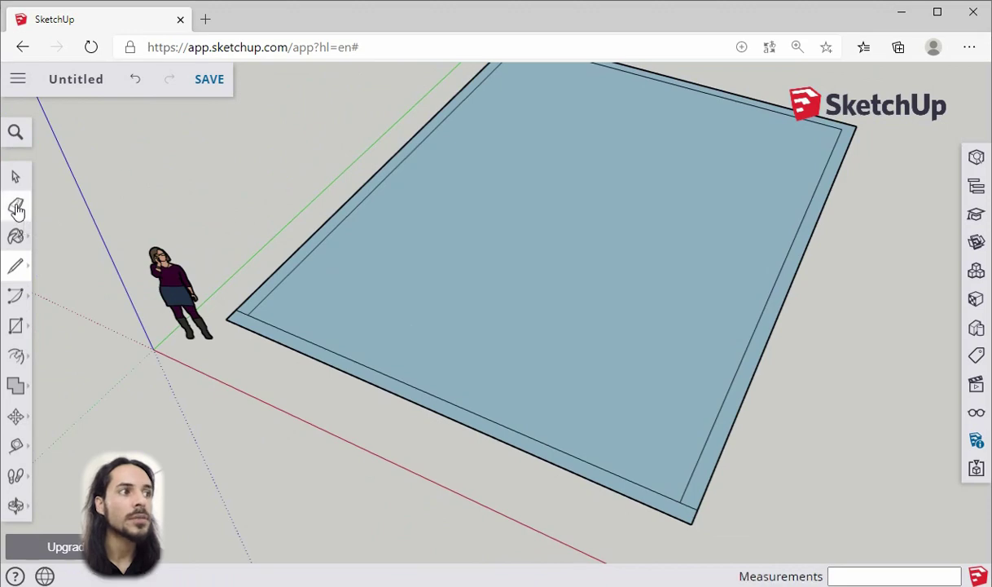
scroll(258, 331, up, 4)
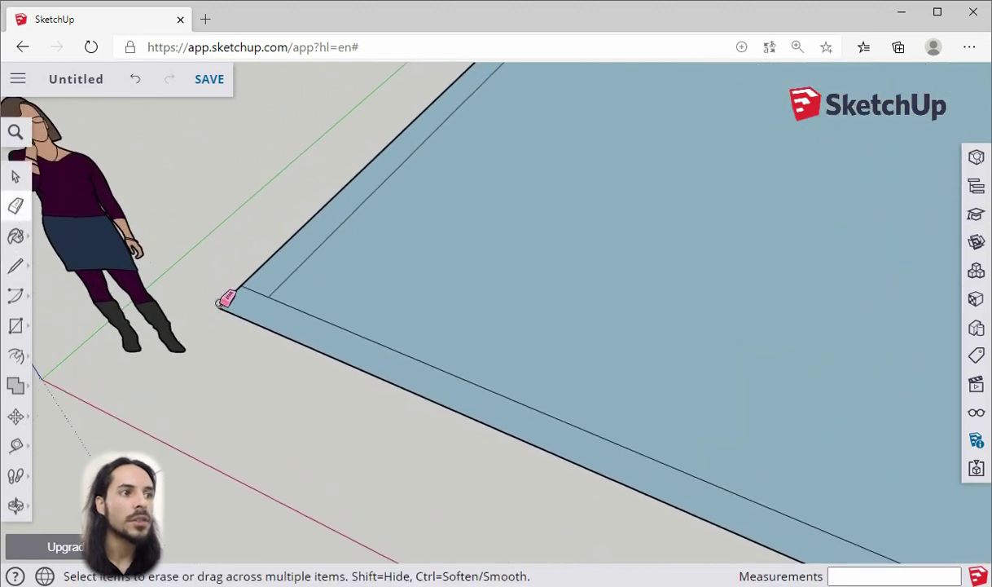
click(236, 312)
scroll(237, 308, down, 6)
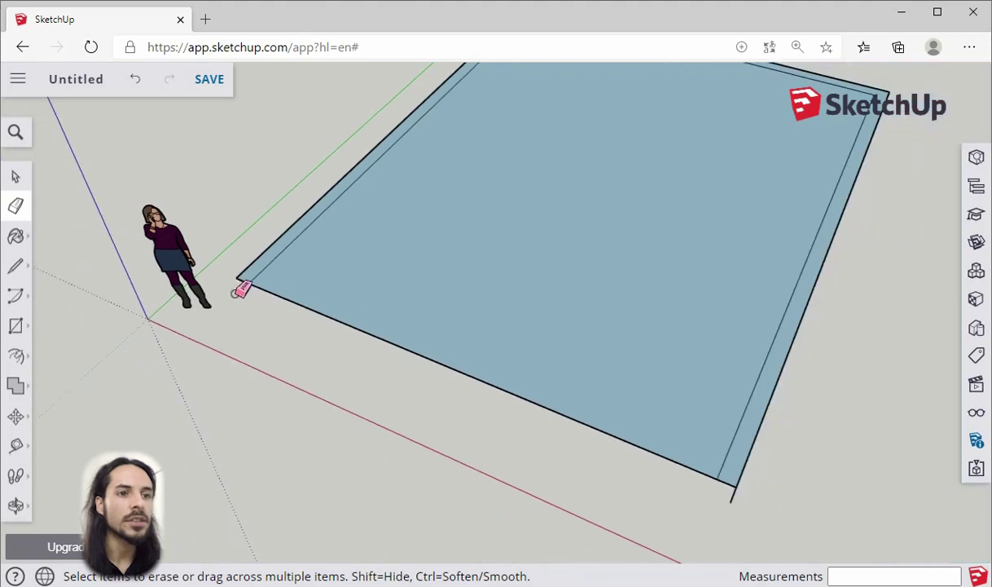
scroll(595, 435, up, 6)
scroll(603, 430, down, 5)
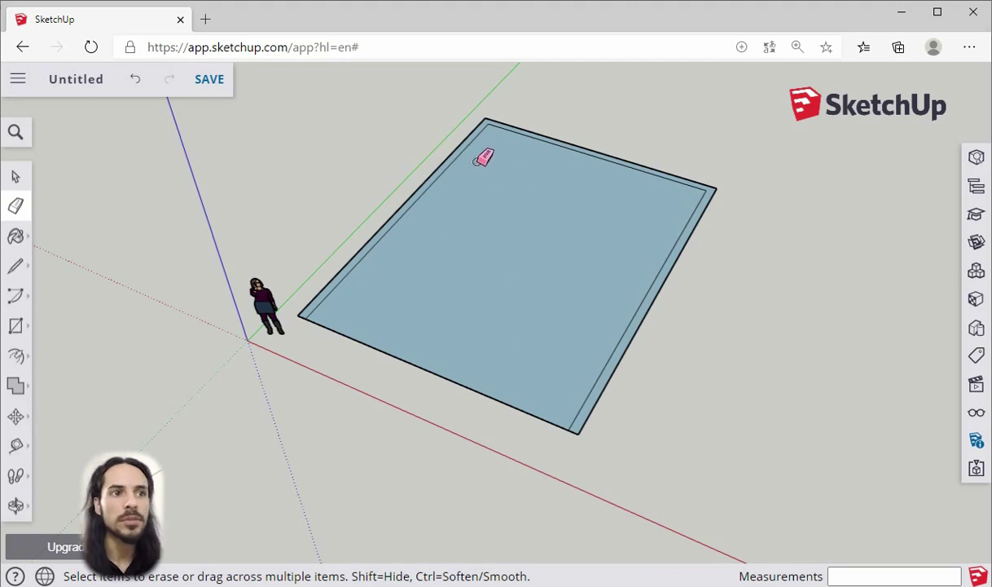
- Place a guide line 2 m inward from the inner long edge on the human figure's side with the Tape Measure
click(19, 453)
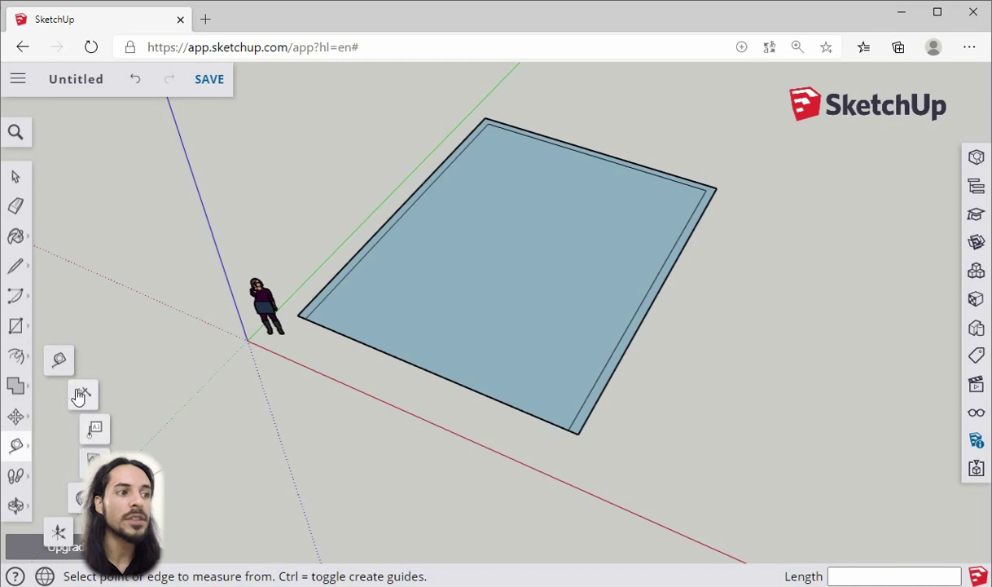
click(58, 359)
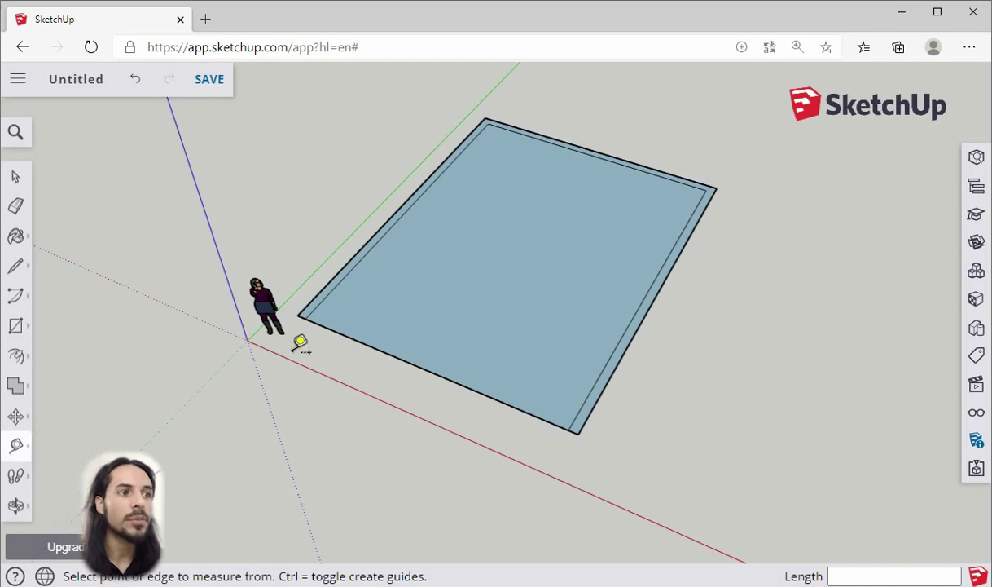
scroll(450, 270, up, 5)
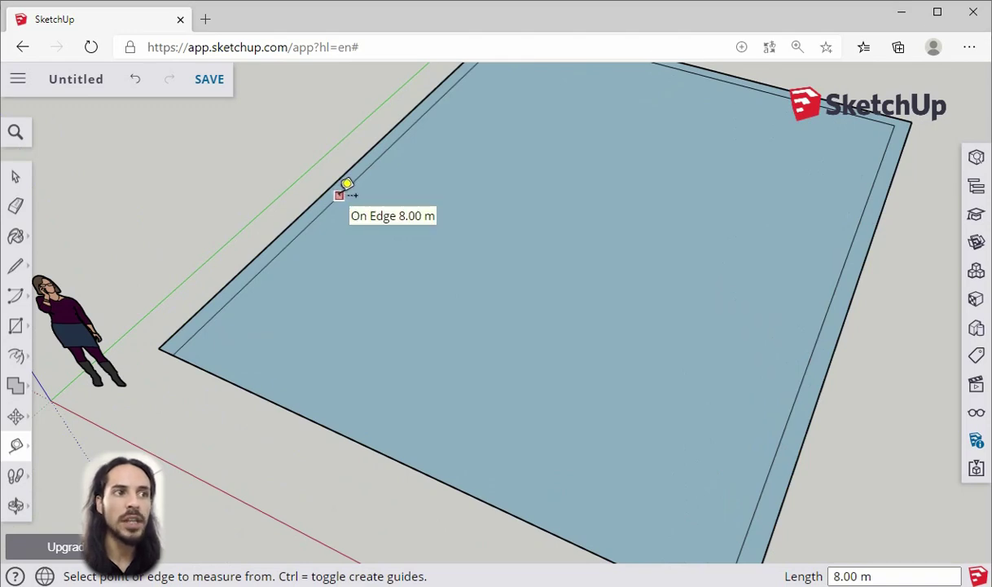
click(339, 195)
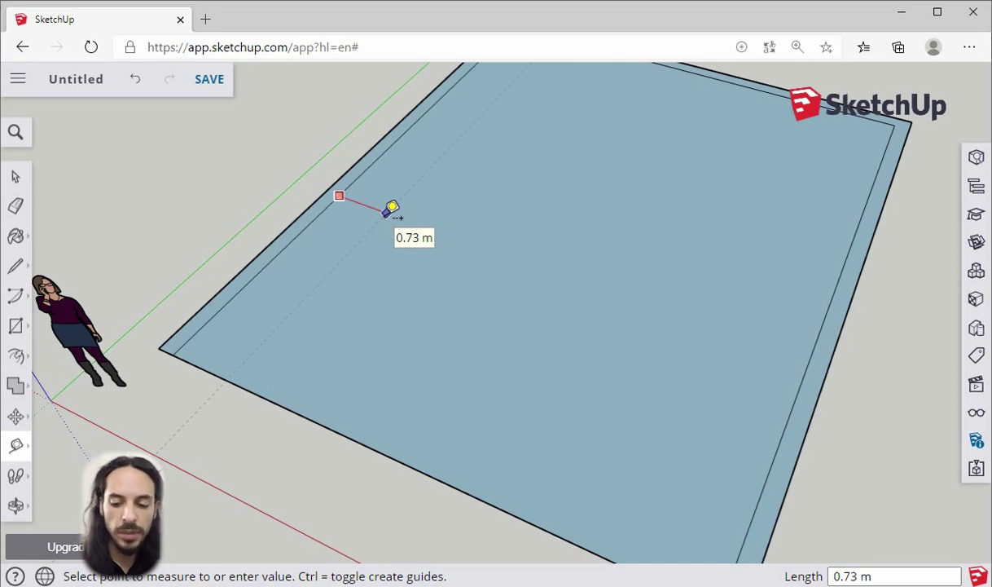
text(2)
key(Return)
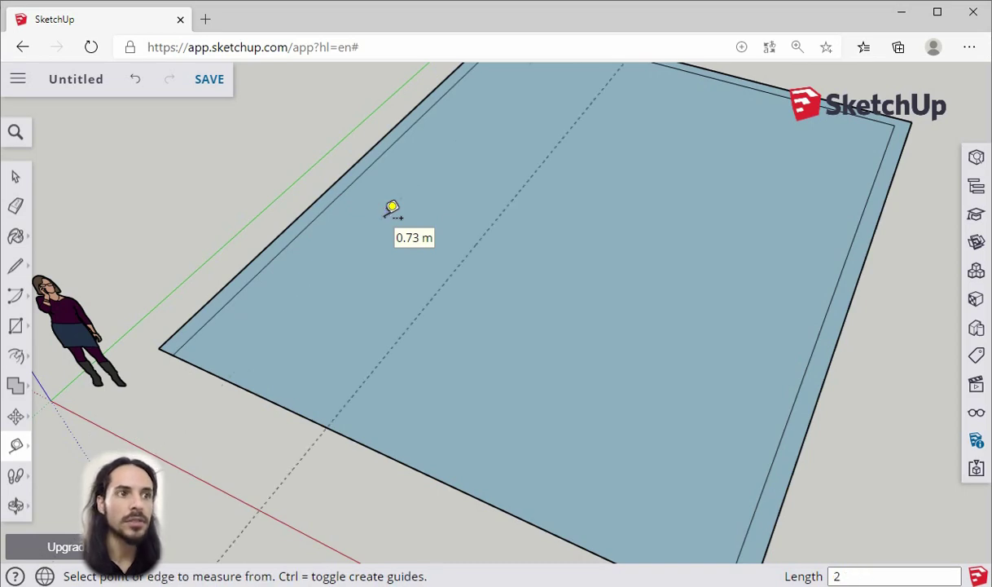
scroll(370, 310, down, 3)
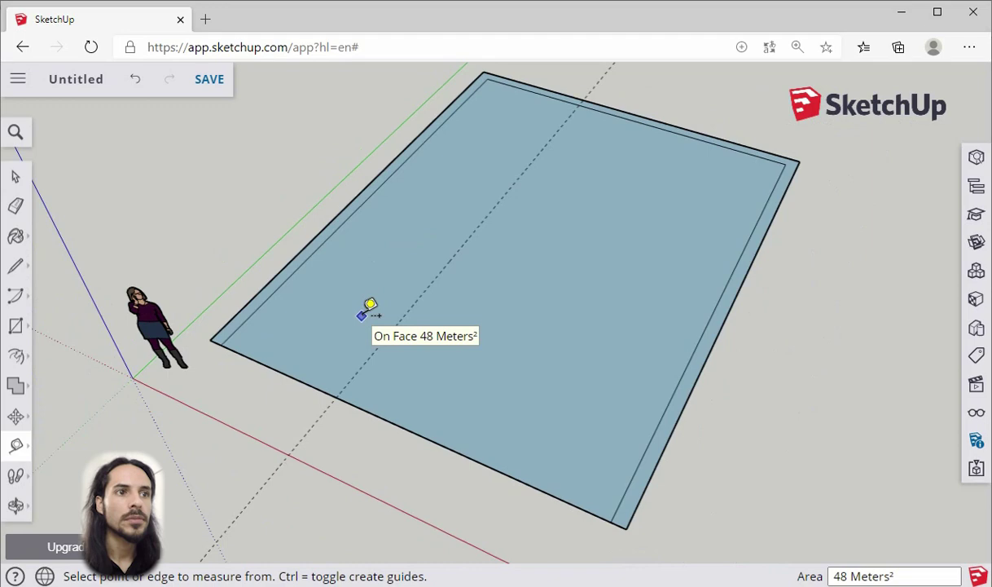
- Place a guide parallel to the far inner short edge and a second lengthwise guide 2 m from the first one
click(614, 115)
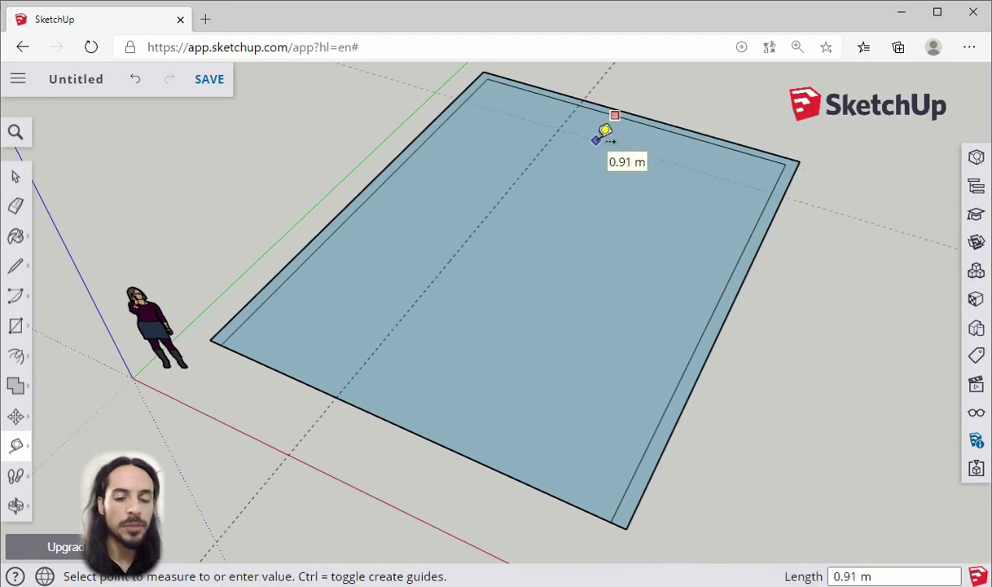
key(Return)
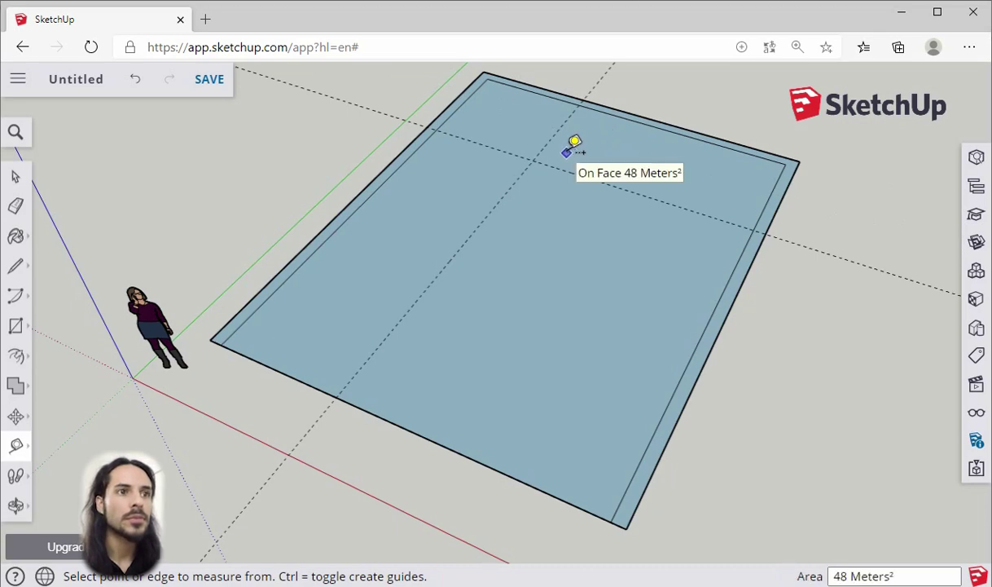
scroll(568, 152, up, 3)
click(490, 193)
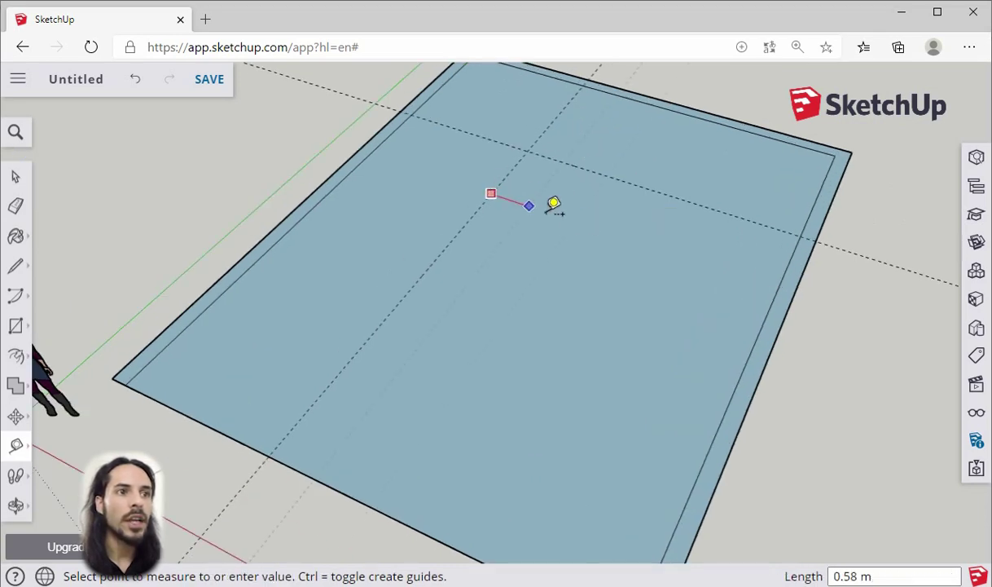
text(2)
key(Return)
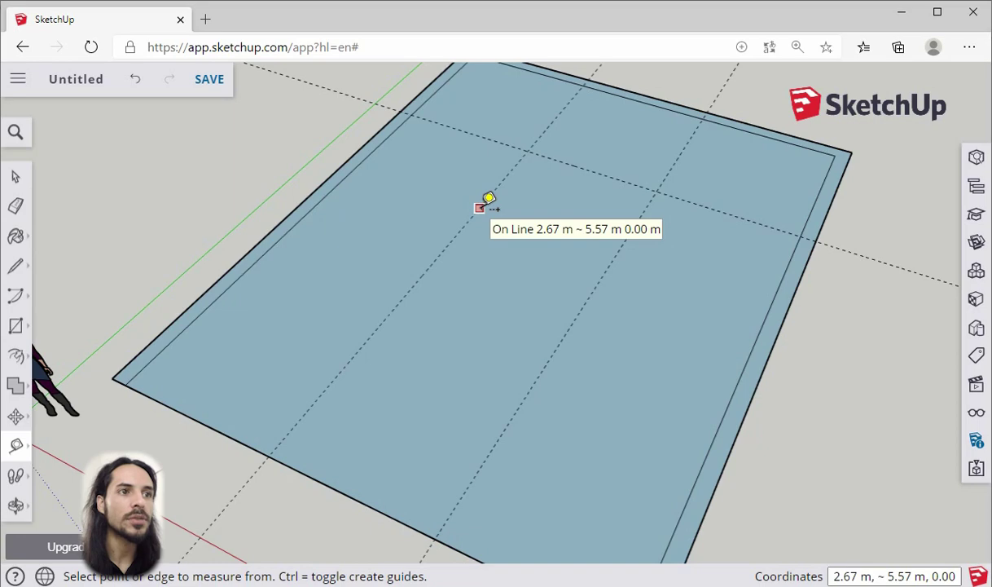
- Place another crosswise guide 3 m from the existing crosswise guide, towards the open side of the base
click(599, 171)
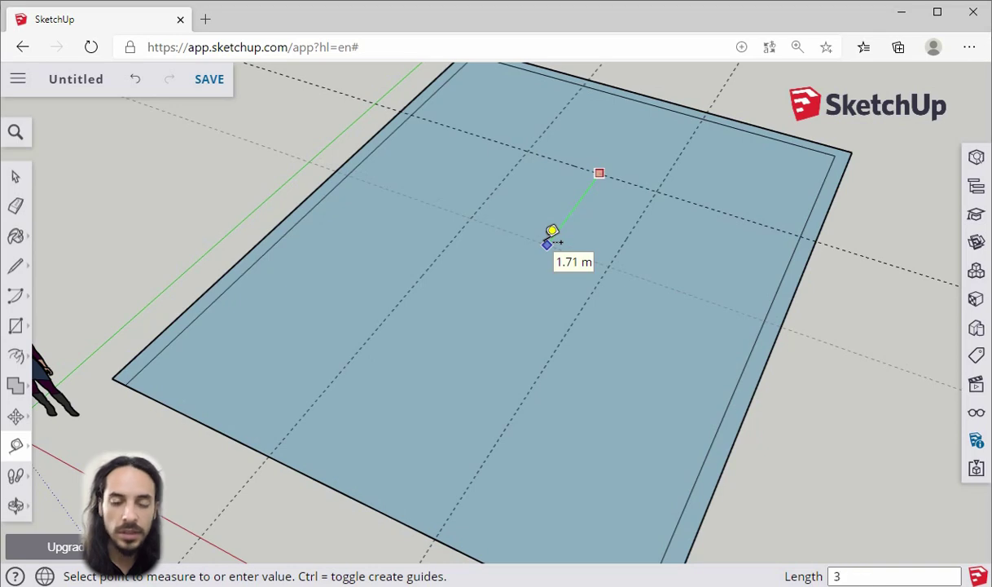
key(Return)
scroll(552, 232, down, 5)
middle_drag(401, 177, 477, 200)
scroll(478, 201, up, 2)
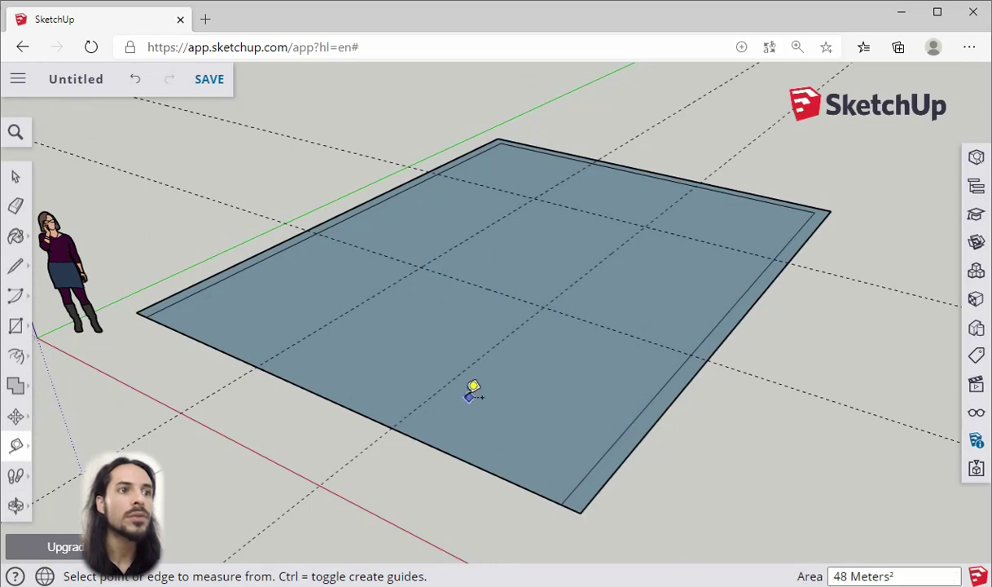
scroll(414, 183, up, 3)
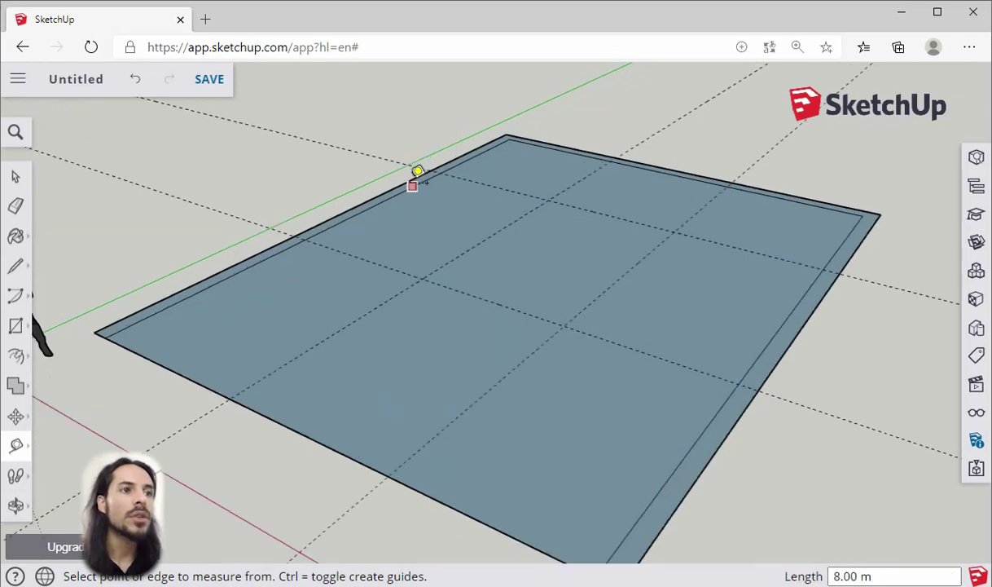
scroll(428, 202, down, 5)
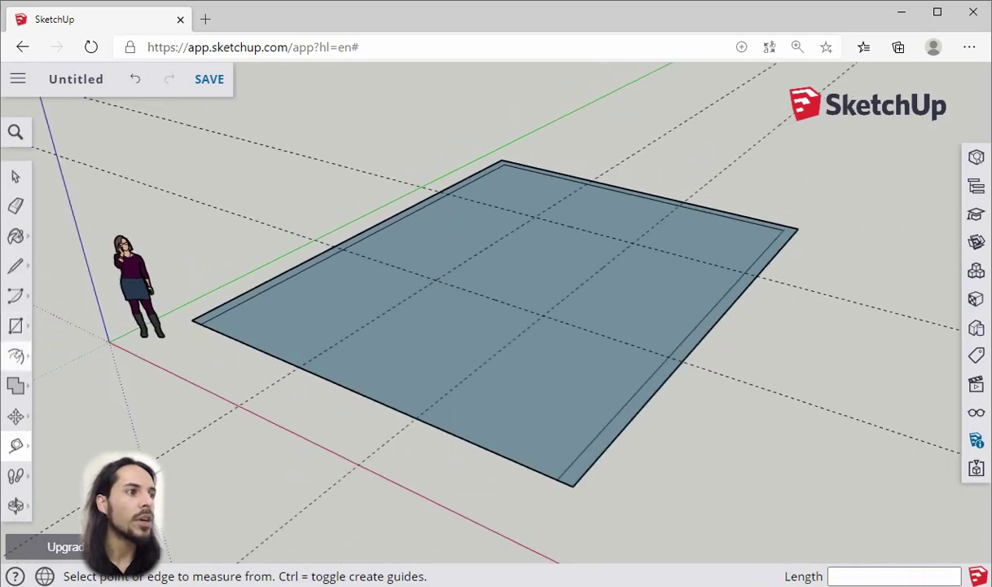
- Draw a 2 Point Arc with about 0.37 m bulge from the guide crossing nearest the human figure towards the open short side
click(13, 302)
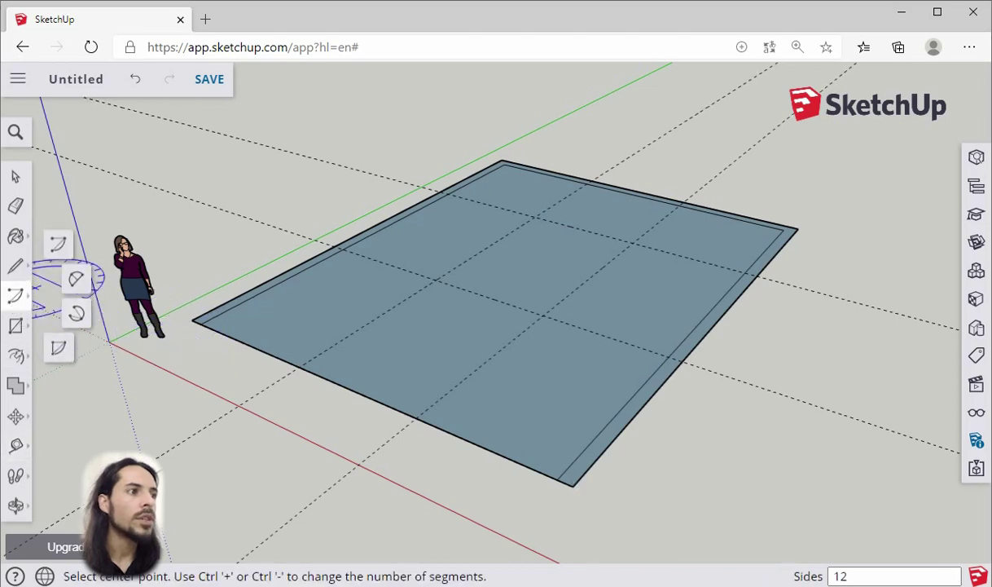
click(80, 280)
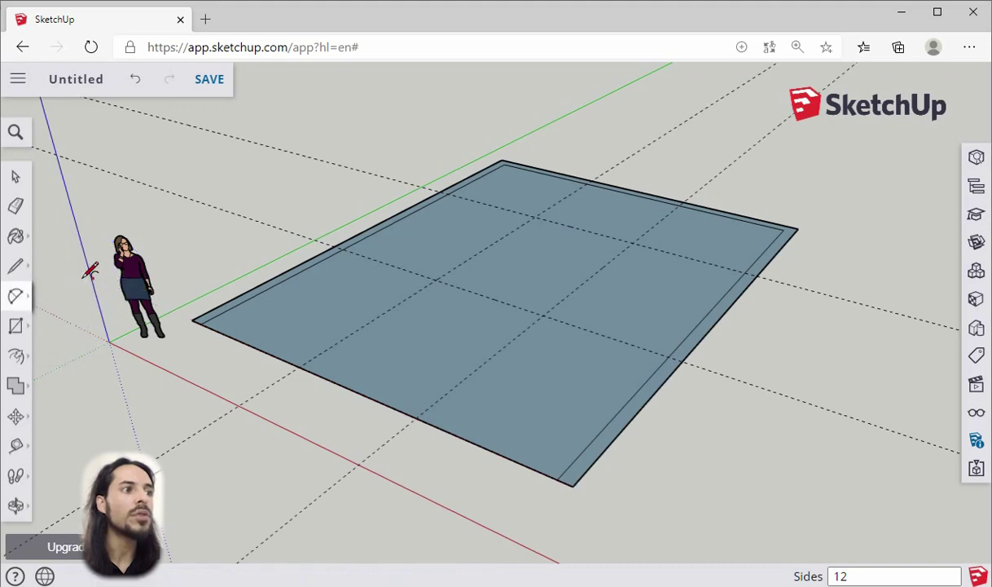
mouse_move(23, 304)
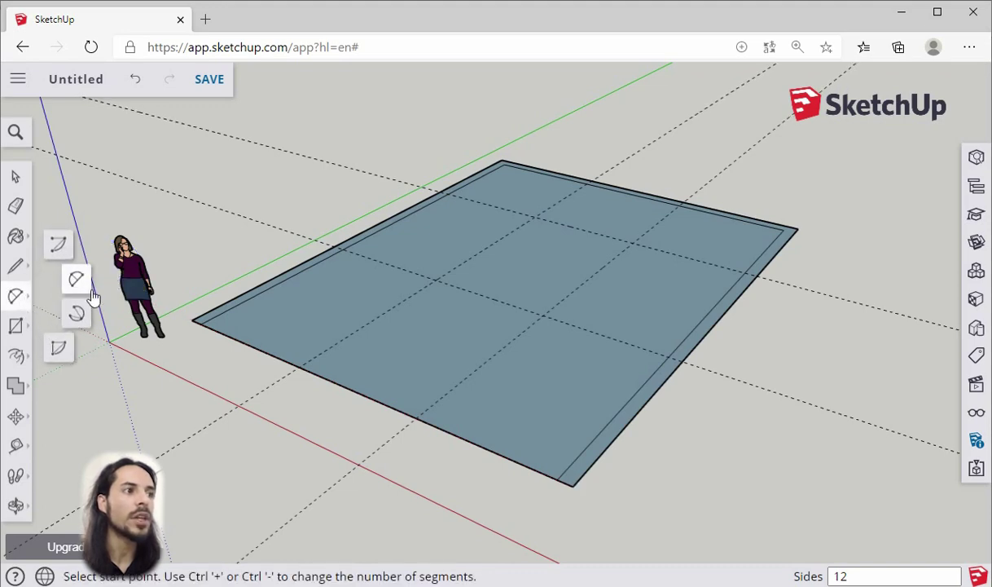
click(79, 283)
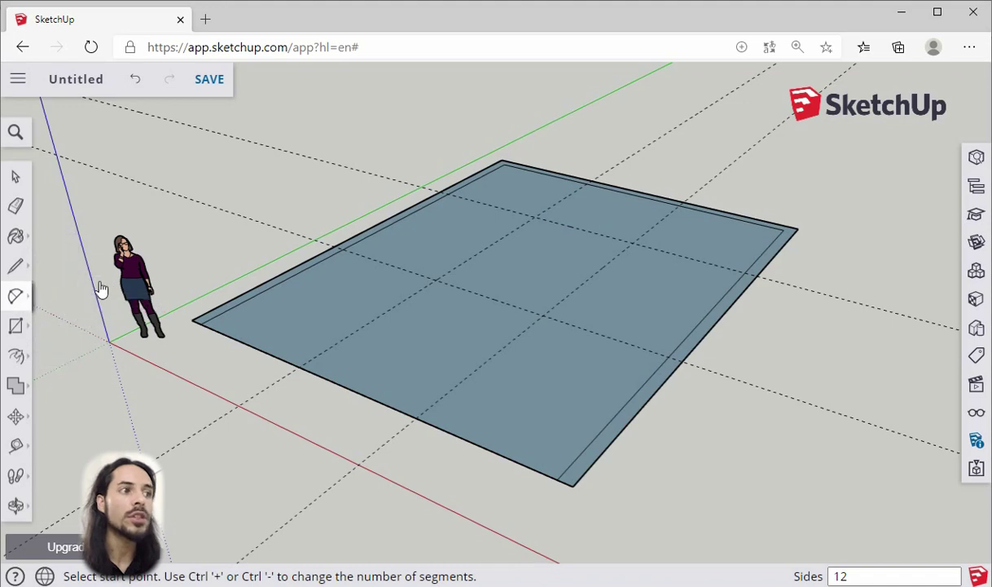
scroll(485, 263, up, 5)
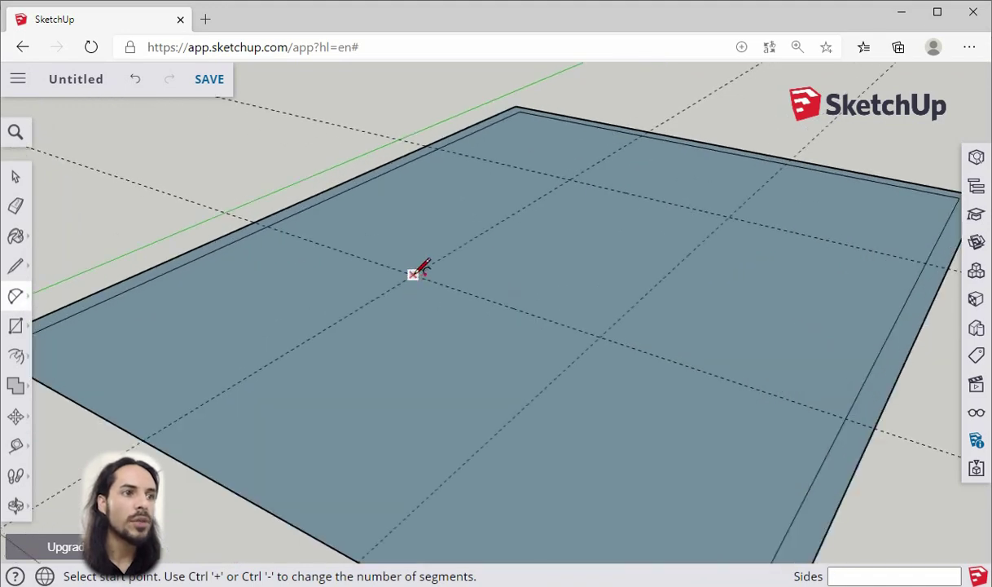
click(413, 274)
scroll(468, 339, down, 1)
scroll(469, 341, up, 1)
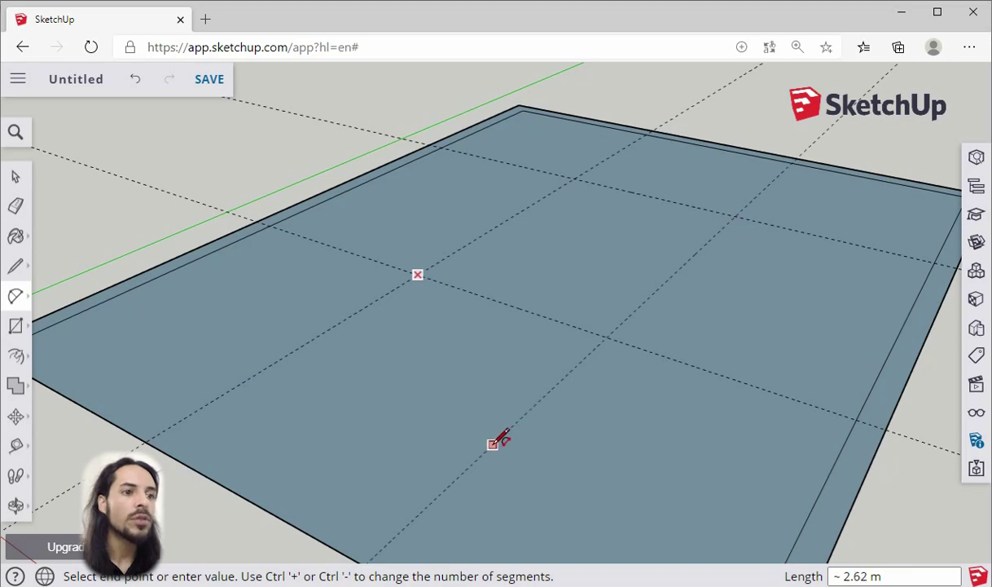
click(456, 385)
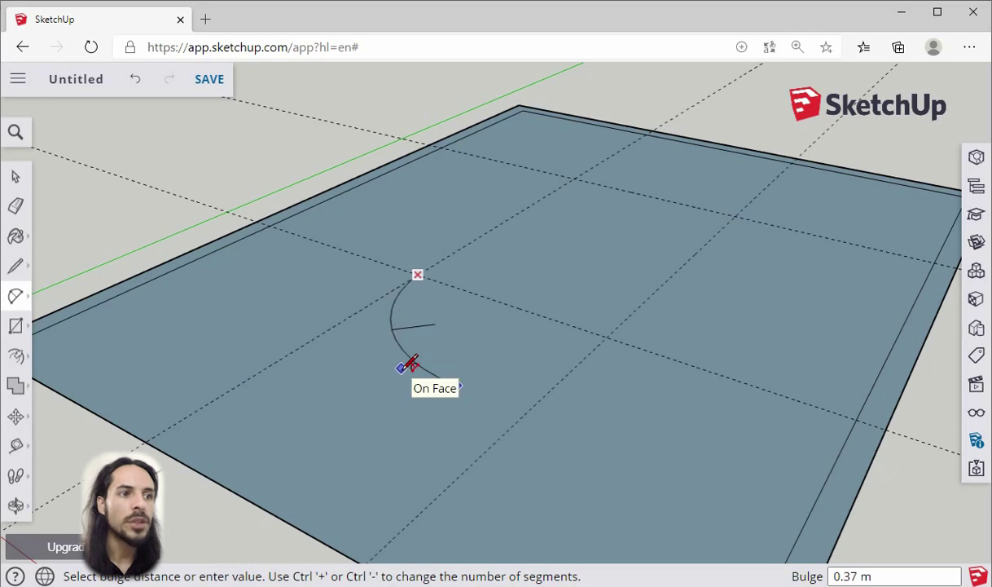
click(405, 367)
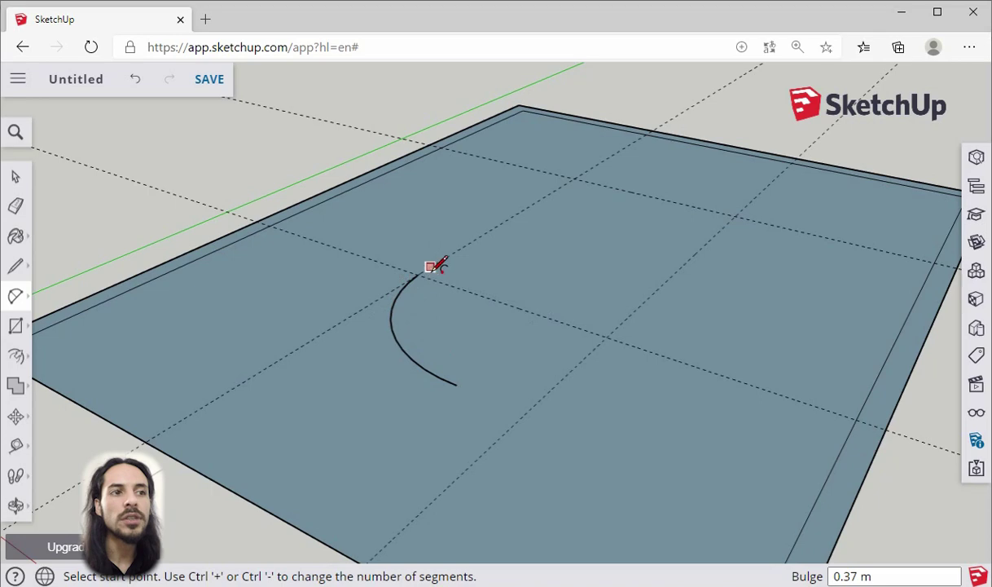
- Continue the first arc with a second, tangent arc curving the other way and ending on the base's open short edge
scroll(432, 268, down, 3)
scroll(480, 397, up, 2)
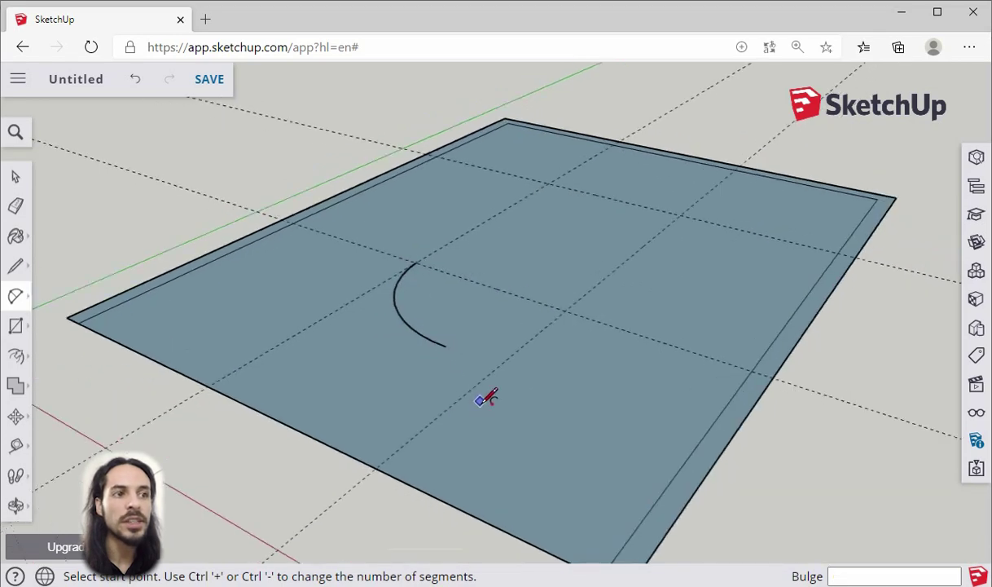
scroll(487, 398, down, 2)
scroll(464, 383, up, 2)
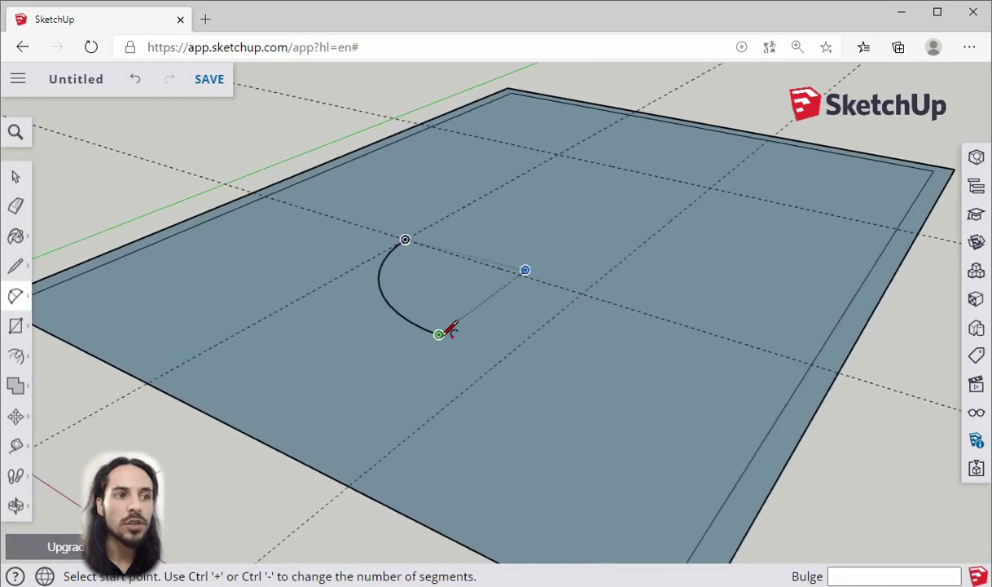
click(439, 334)
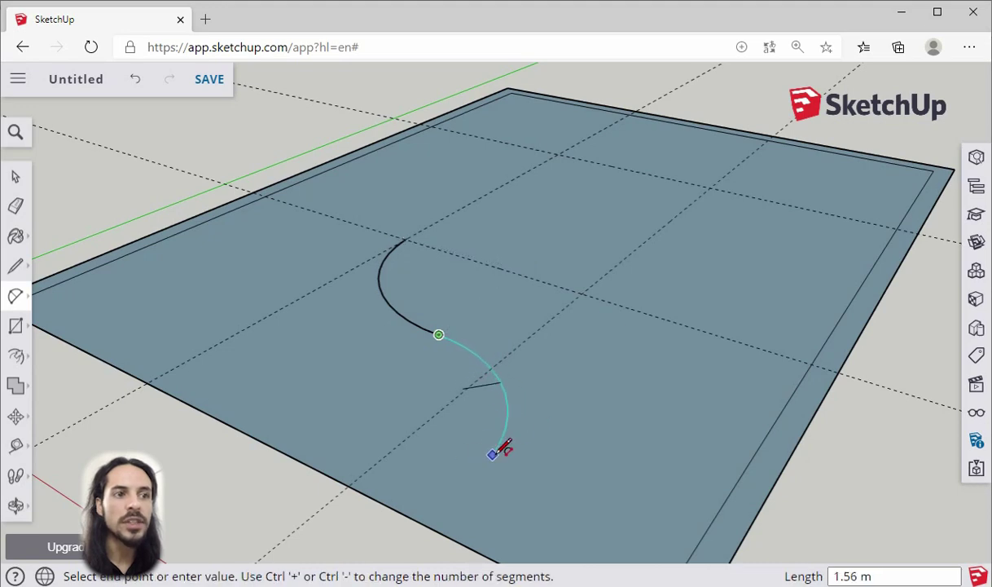
scroll(505, 368, down, 2)
scroll(505, 391, down, 1)
scroll(505, 413, up, 3)
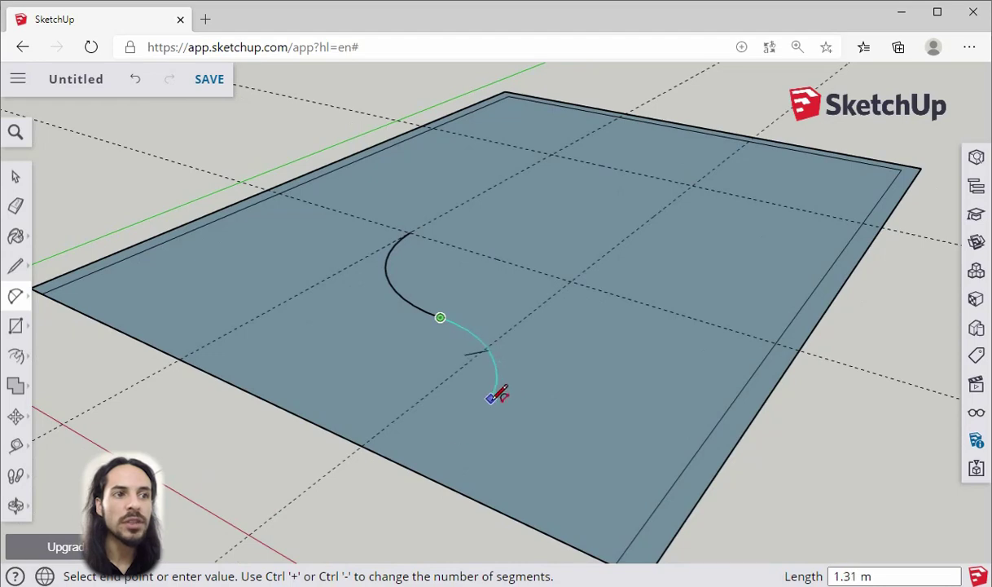
click(486, 504)
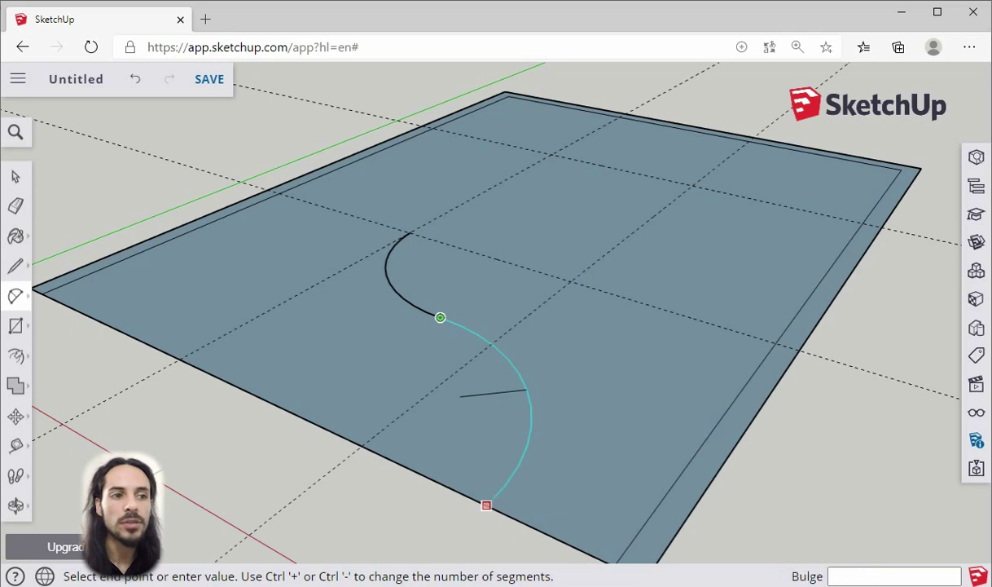
click(493, 501)
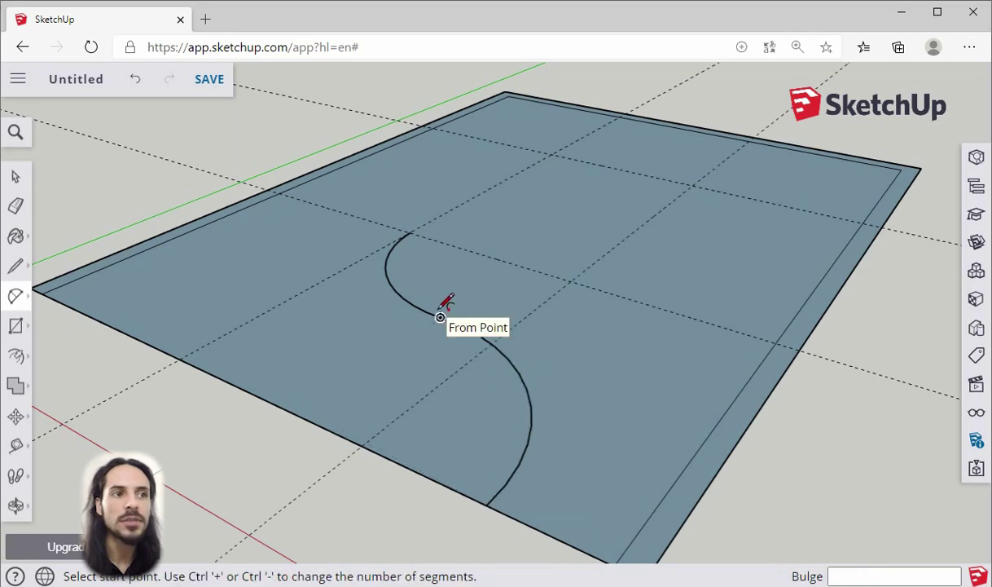
- Offset both joined arcs together by 1 m towards the long edge away from the figure, and correct the distance to 0.8 m
scroll(421, 250, up, 1)
scroll(407, 237, down, 1)
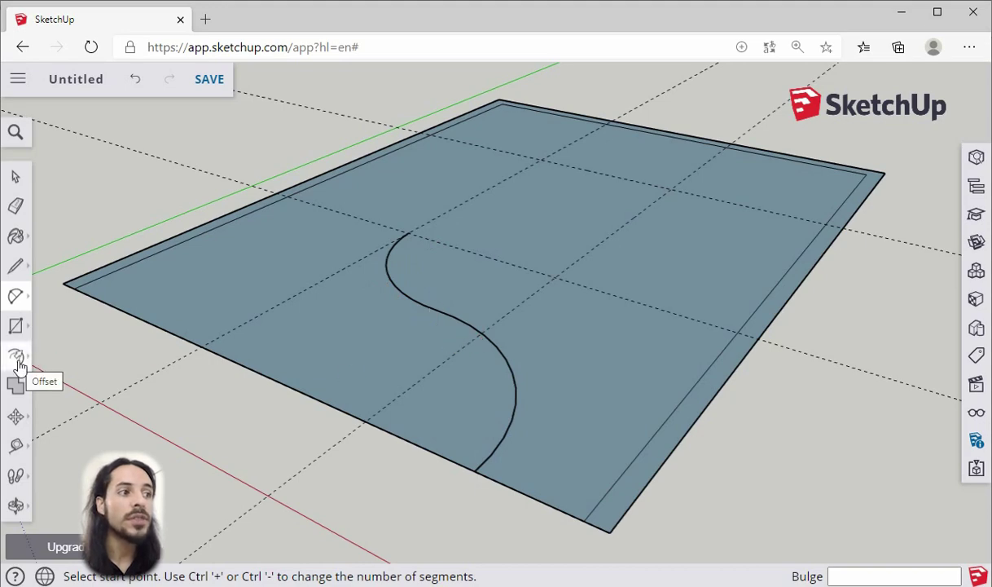
click(15, 175)
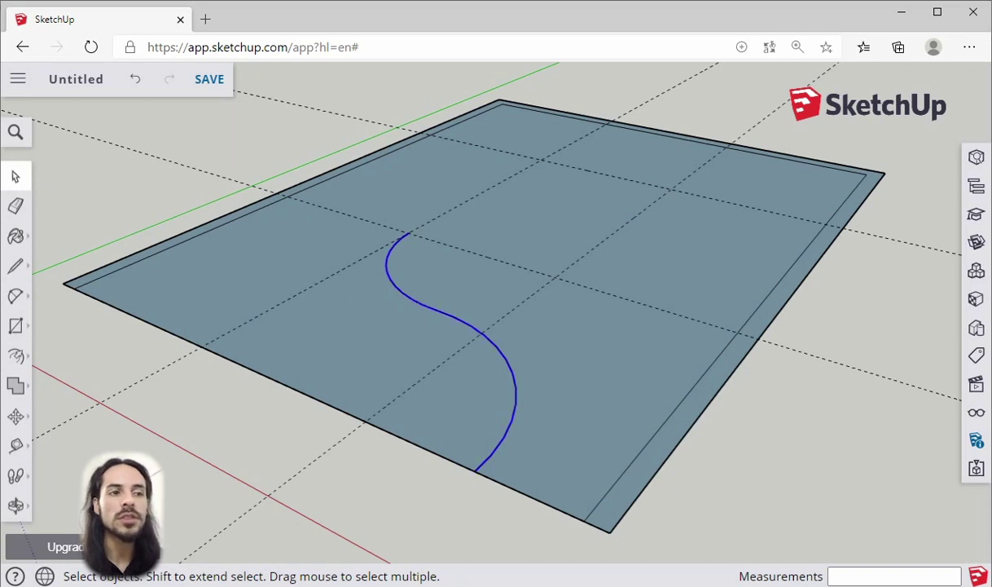
click(22, 362)
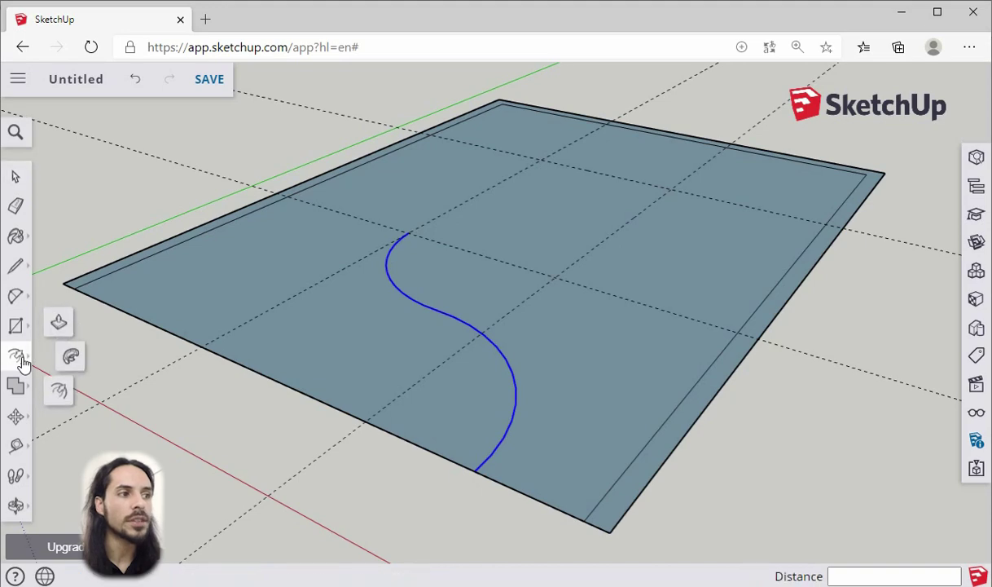
click(61, 396)
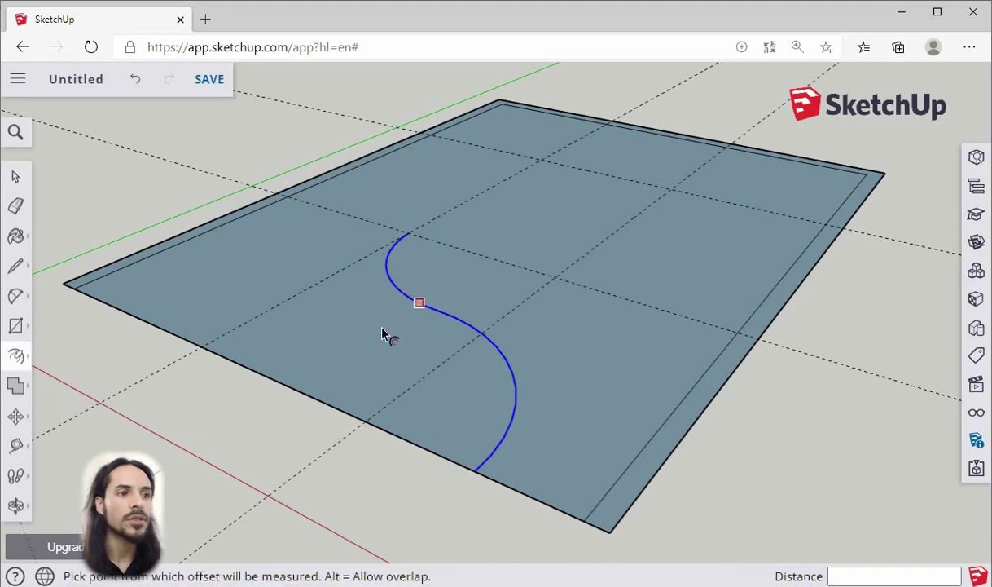
click(443, 314)
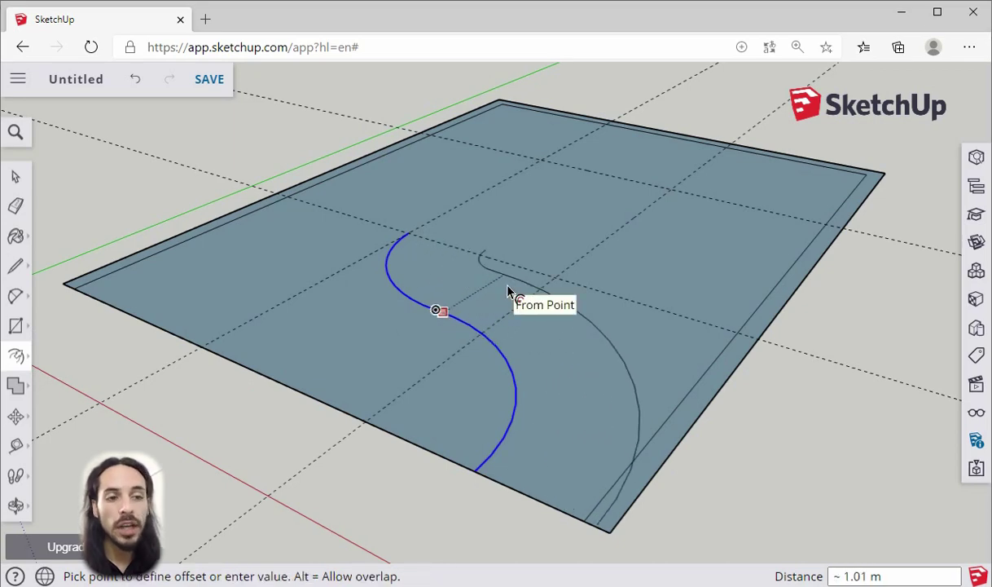
text(1)
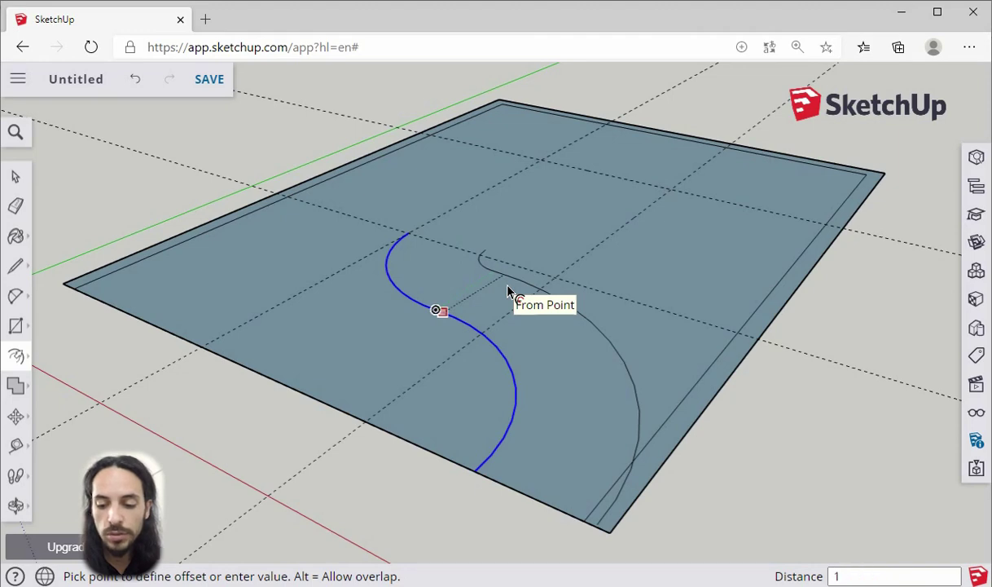
key(Return)
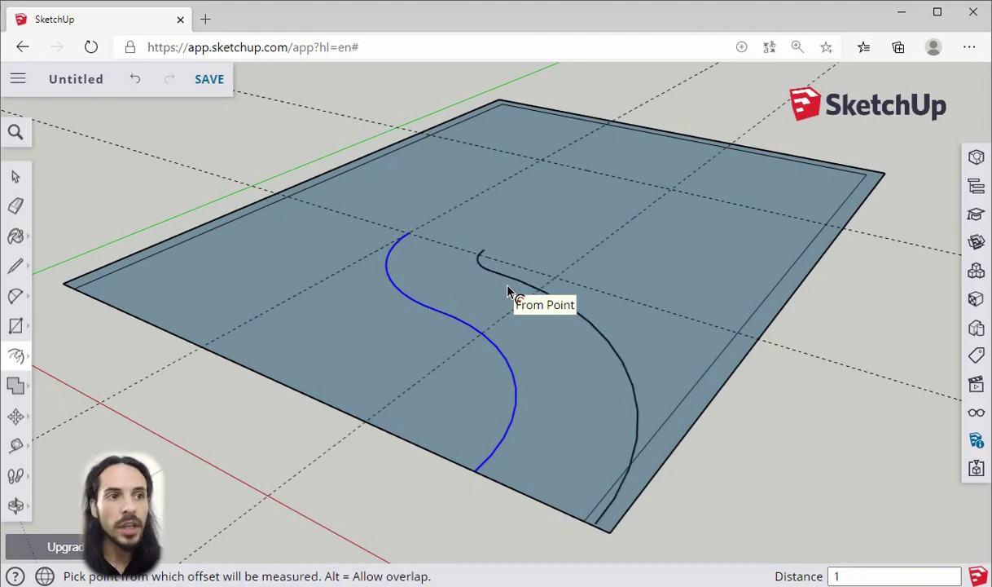
click(578, 458)
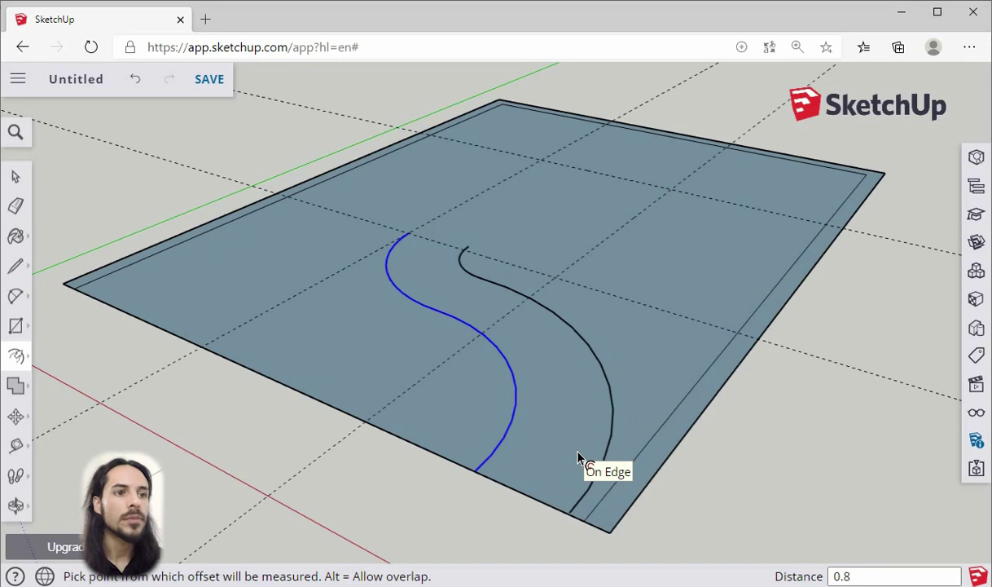
- Close the gap between the offset curve's end and the open short edge with a line about 0.03 m long
click(16, 177)
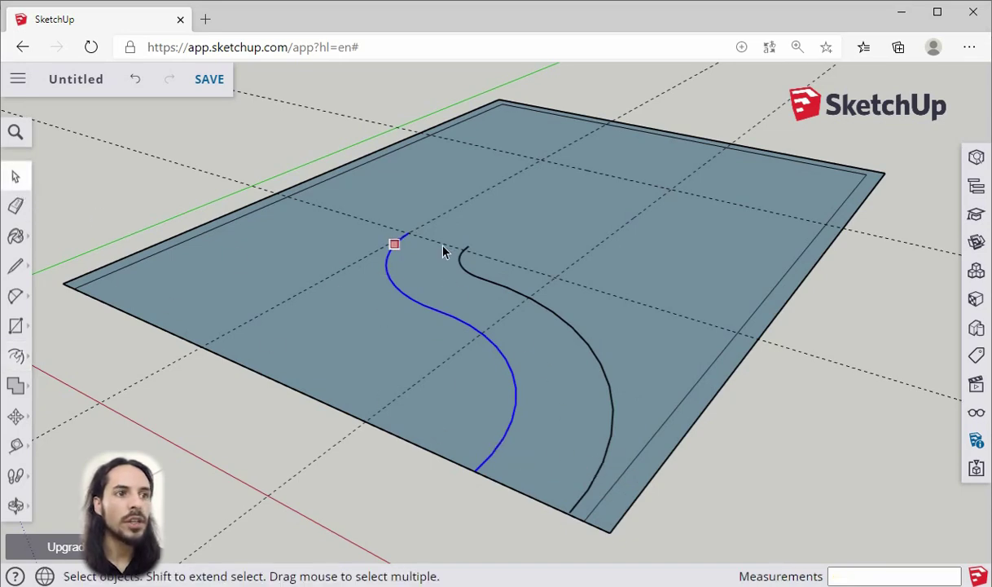
scroll(554, 521, up, 10)
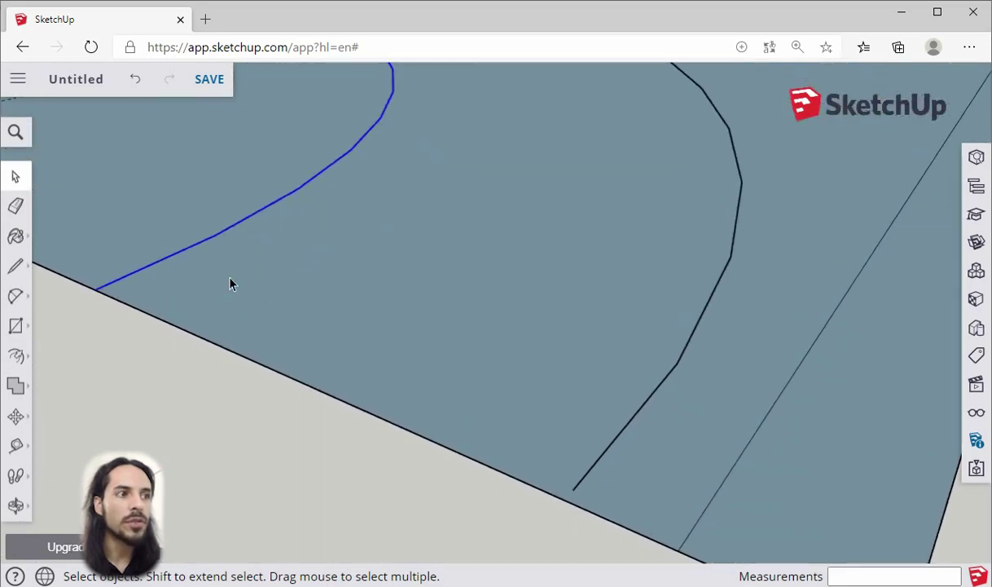
click(15, 265)
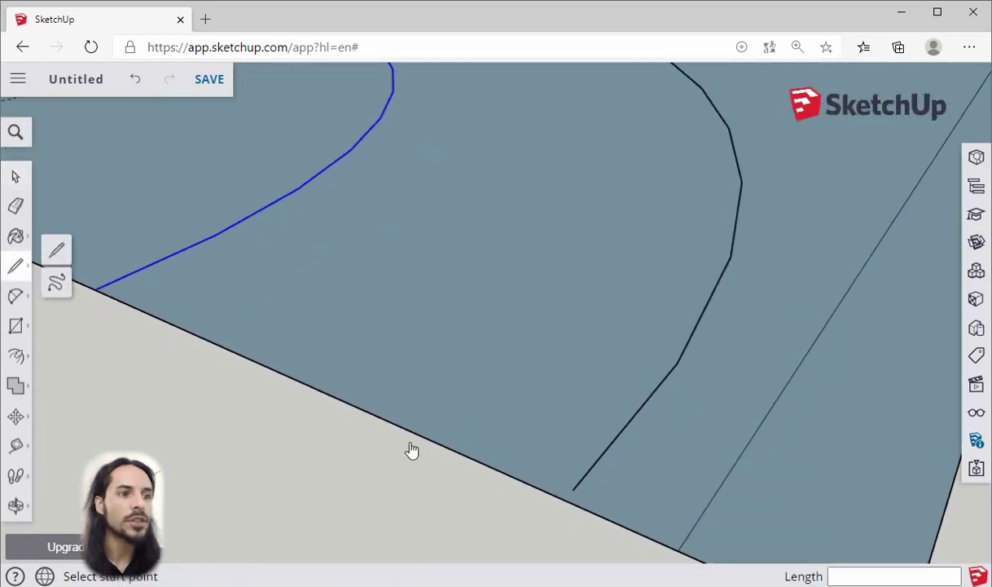
scroll(572, 499, up, 4)
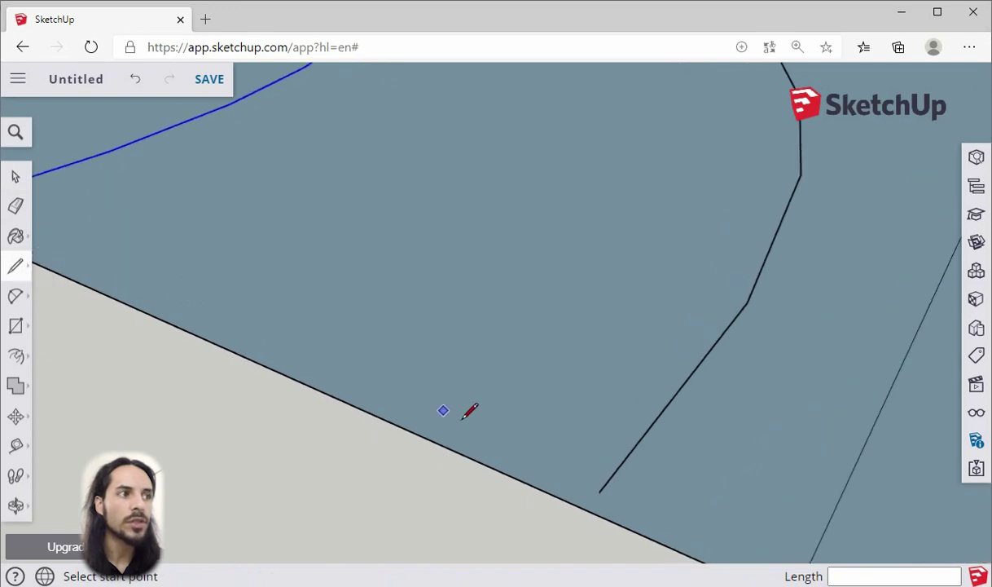
scroll(591, 481, up, 2)
click(583, 486)
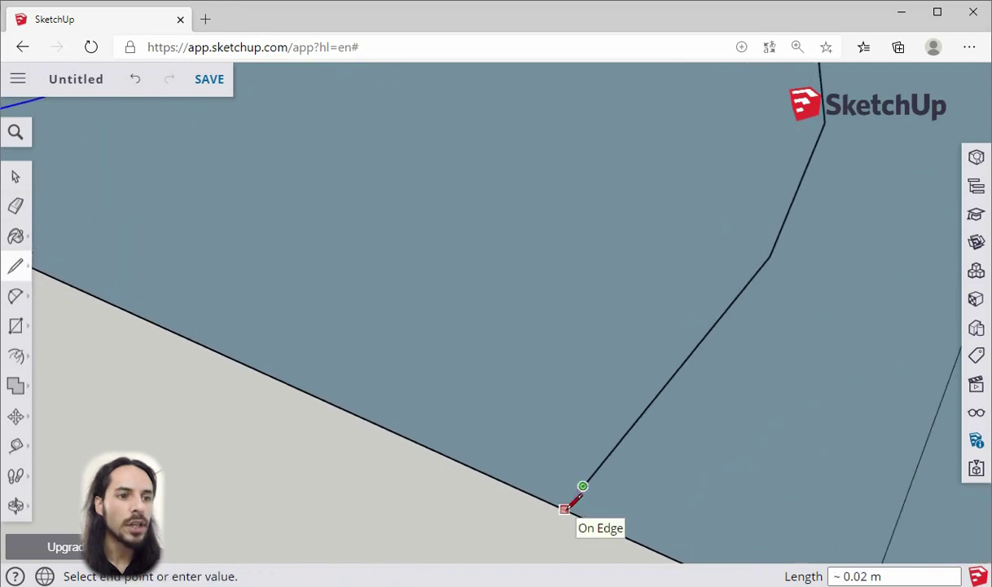
scroll(563, 526, down, 6)
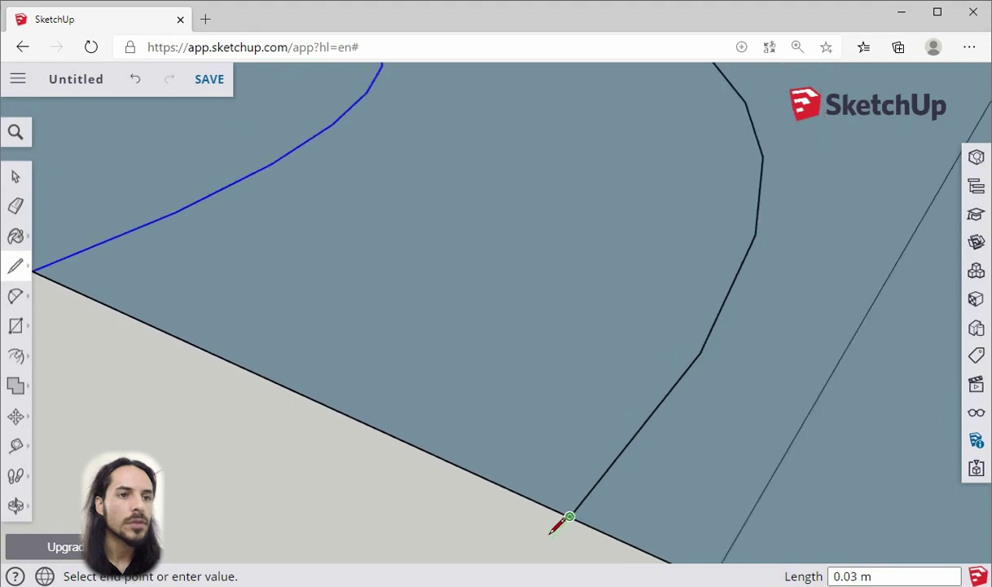
- Draw a 2 m line along the crosswise guide from the original curve's start to the crossing with the second lengthwise guide
scroll(557, 527, down, 1)
scroll(346, 167, up, 3)
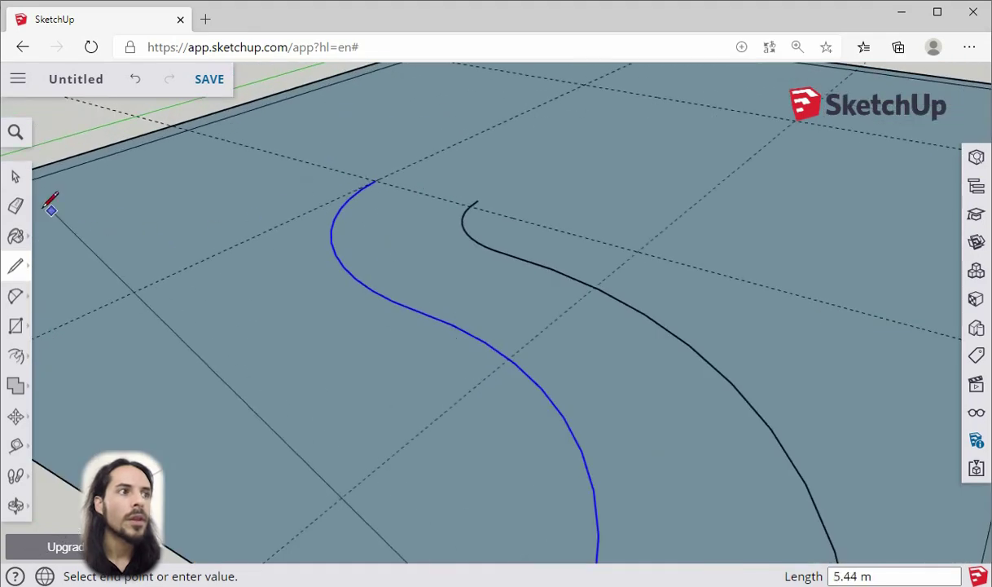
click(16, 269)
scroll(370, 183, up, 3)
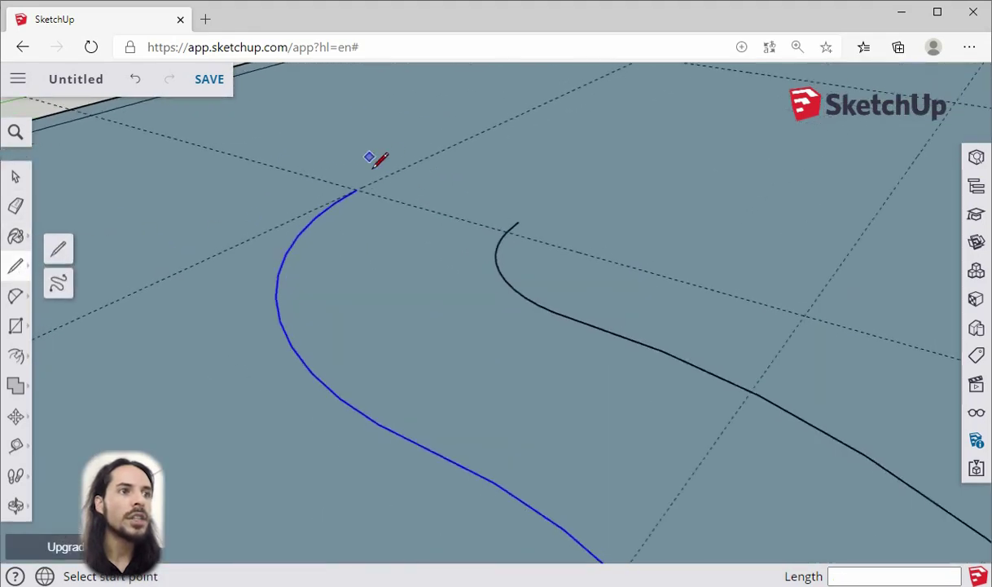
click(353, 192)
scroll(554, 248, up, 2)
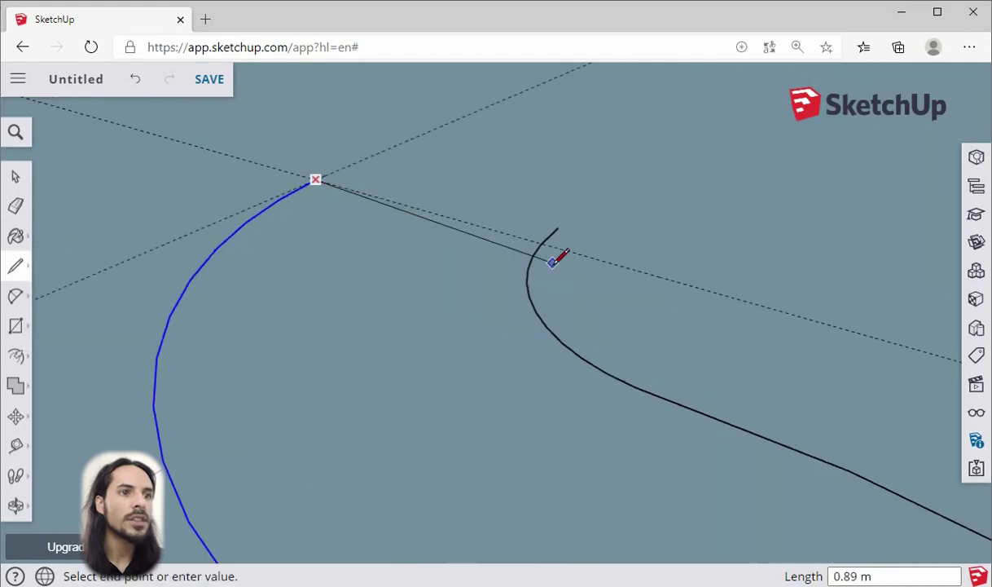
scroll(436, 215, down, 3)
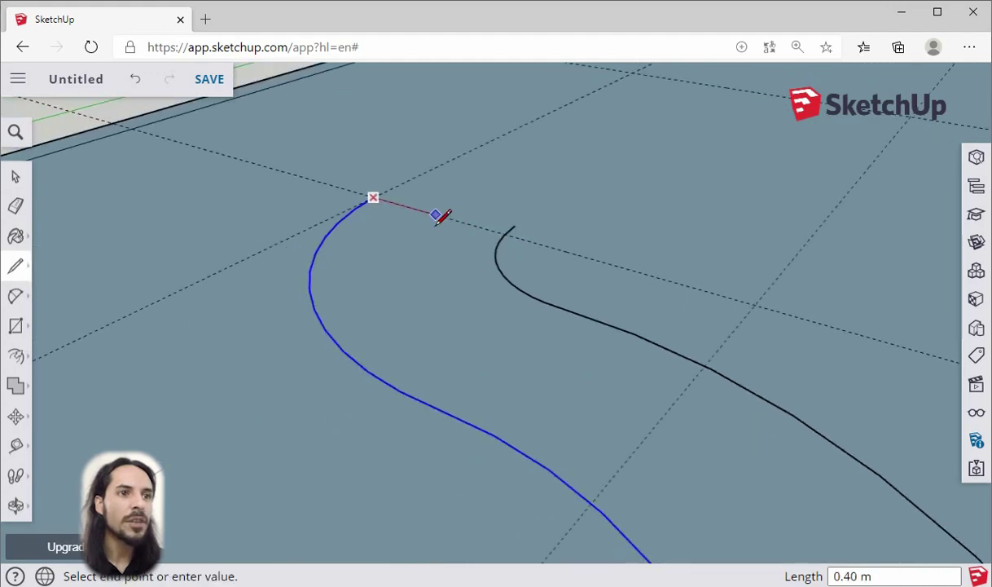
click(691, 288)
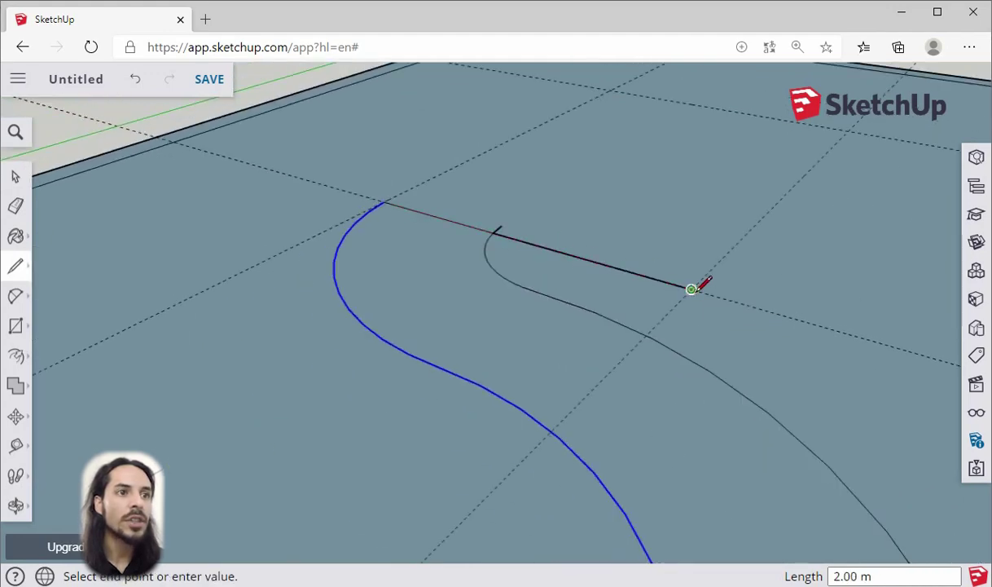
scroll(692, 287, down, 2)
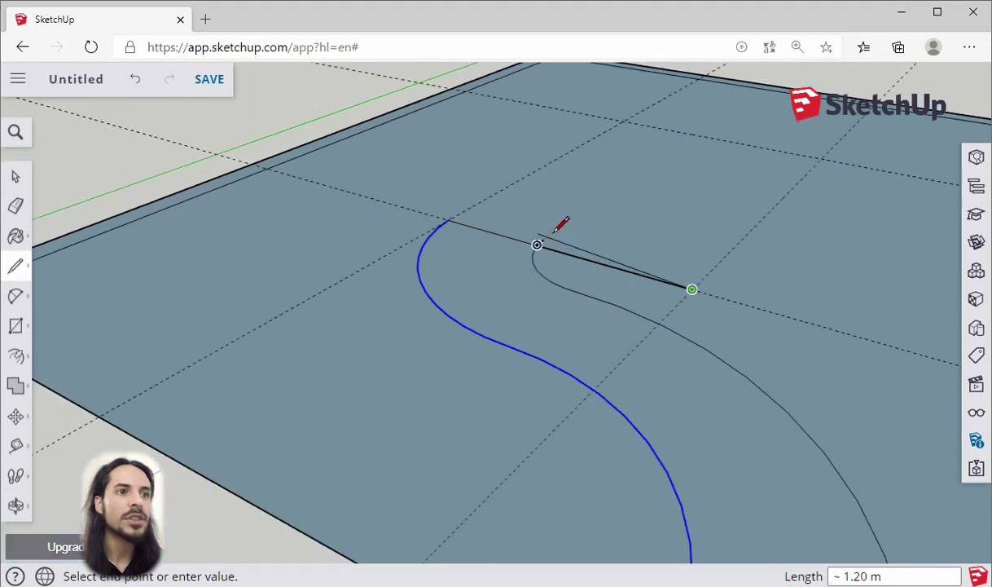
scroll(559, 228, up, 3)
scroll(246, 299, down, 1)
scroll(396, 314, down, 3)
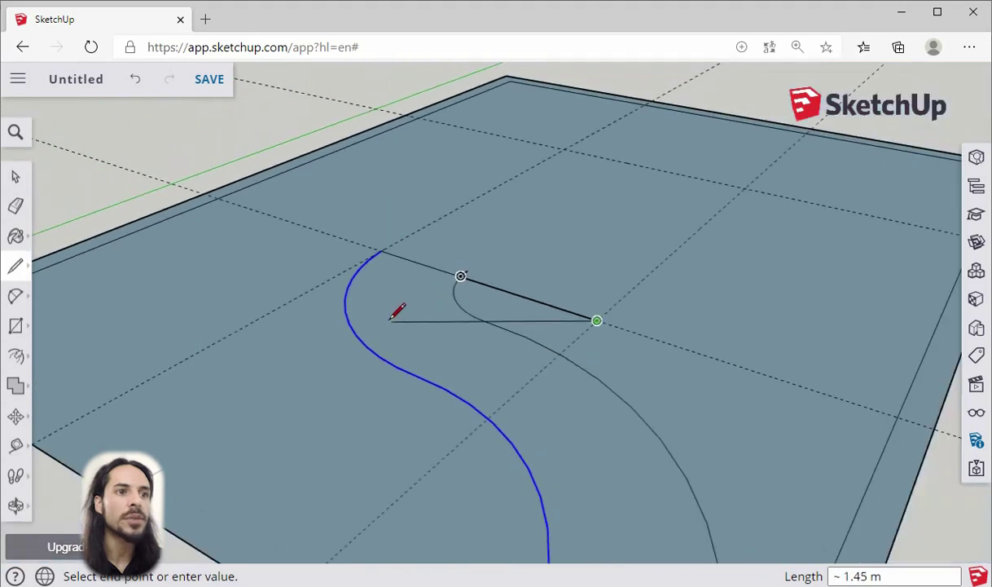
- Complete the rectangle with a line along the lengthwise guide and 4 m lines along both crosswise guides to the inner border line
scroll(391, 319, down, 2)
click(675, 211)
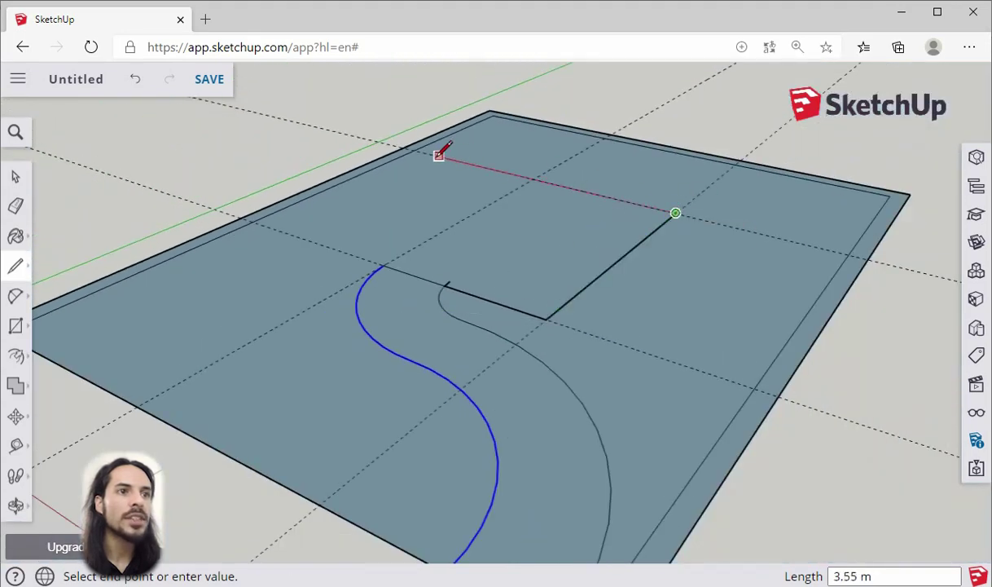
click(412, 151)
click(252, 221)
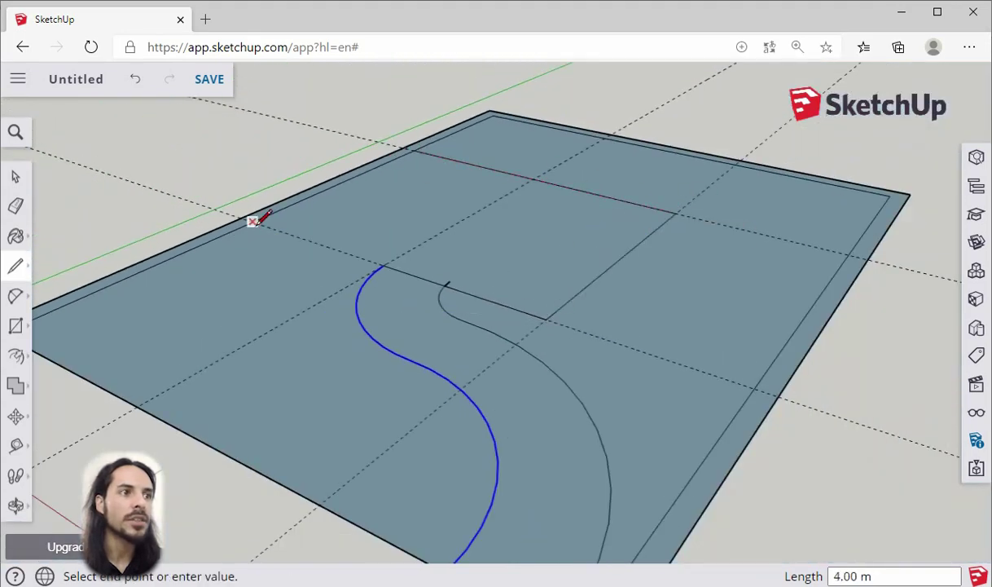
click(545, 318)
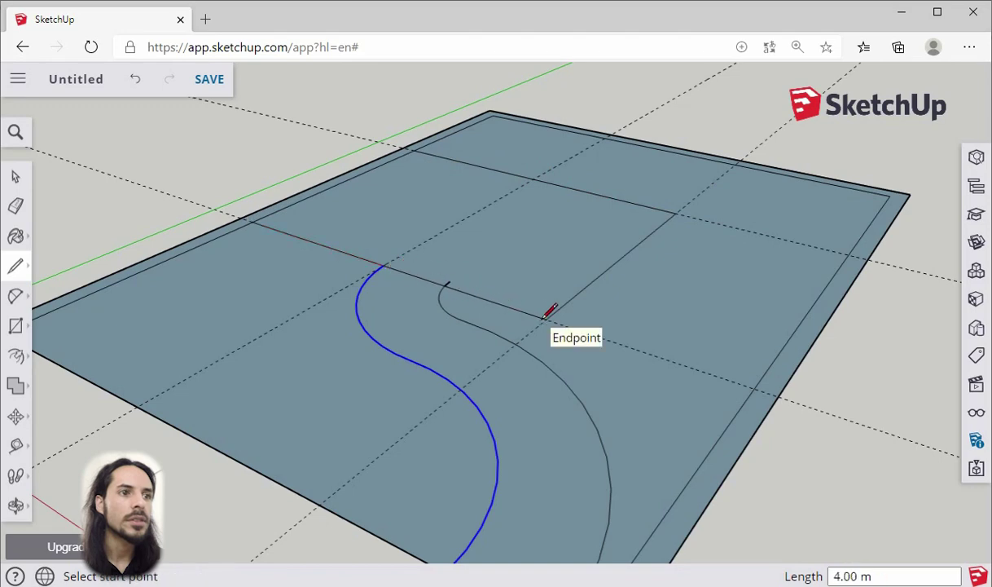
- Check the divided faces by selecting each, and erase the offset curve's short stub projecting into the rectangle
click(15, 176)
click(360, 240)
click(320, 291)
click(456, 339)
click(649, 372)
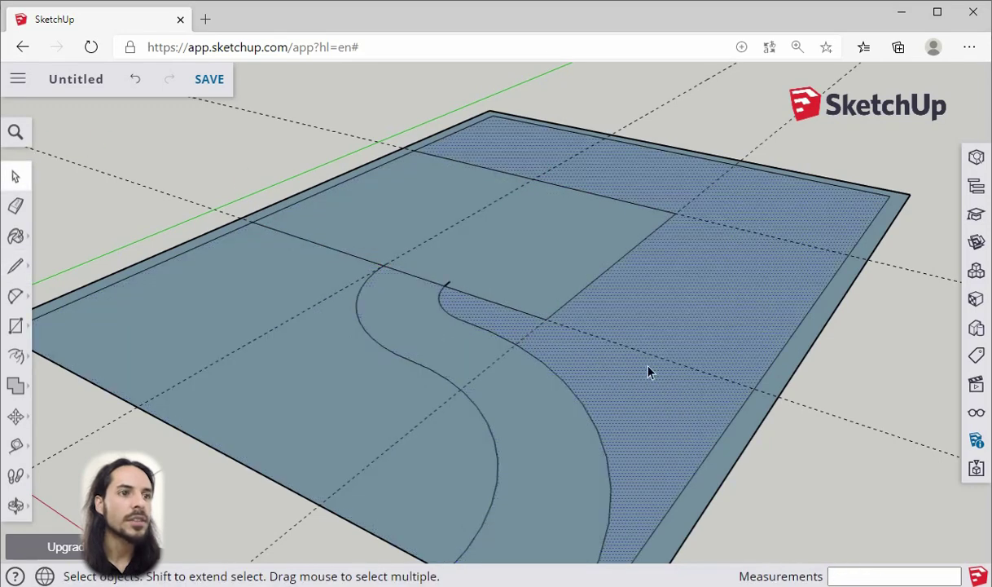
click(492, 283)
scroll(452, 285, up, 10)
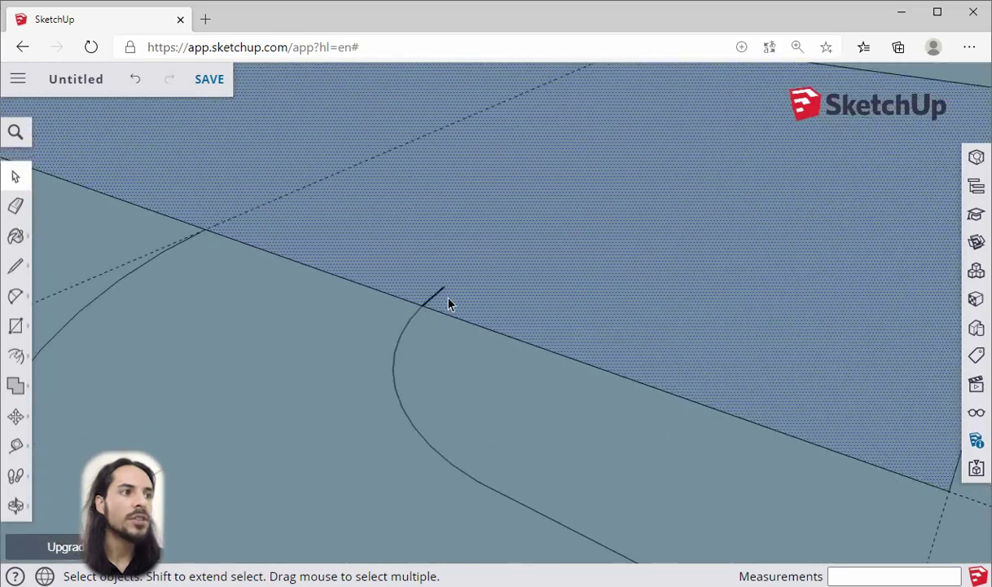
click(15, 206)
mouse_move(444, 286)
mouse_down()
mouse_move(430, 288)
mouse_move(430, 336)
mouse_up()
scroll(430, 335, down, 10)
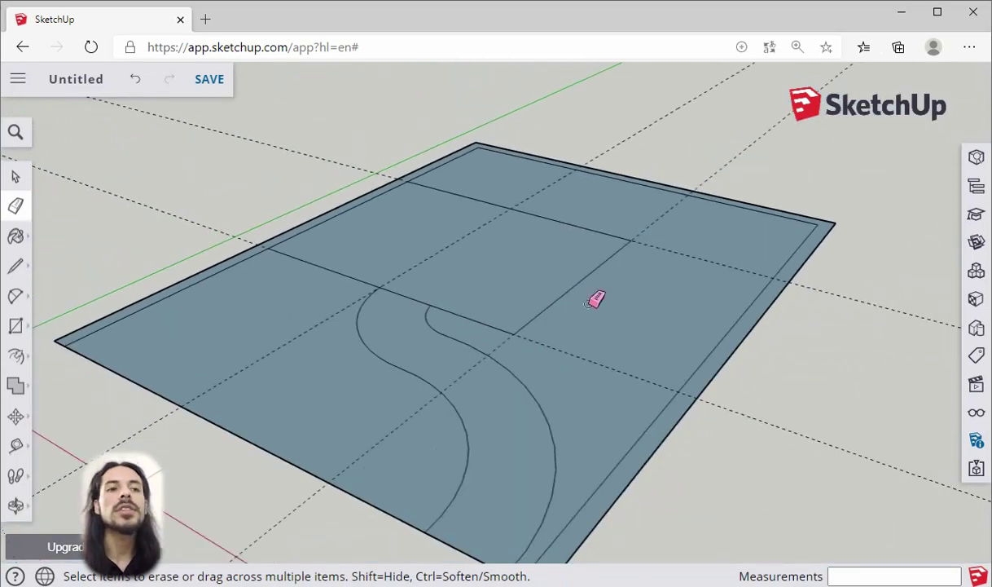
- Erase all four dashed guide lines crossing the base
click(592, 364)
mouse_move(667, 249)
mouse_down()
mouse_move(560, 198)
mouse_move(444, 233)
mouse_up()
scroll(395, 285, down, 4)
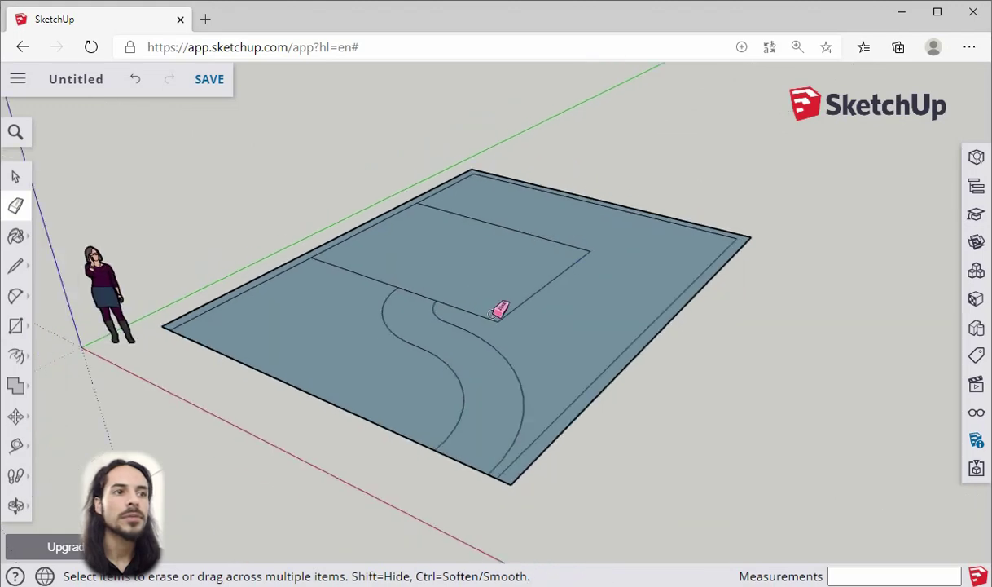
- Draw a 2-point arc from the long inner border line beside the path, about 2.16 m long and bulging about 0.62 m towards the rectangle
scroll(421, 253, up, 4)
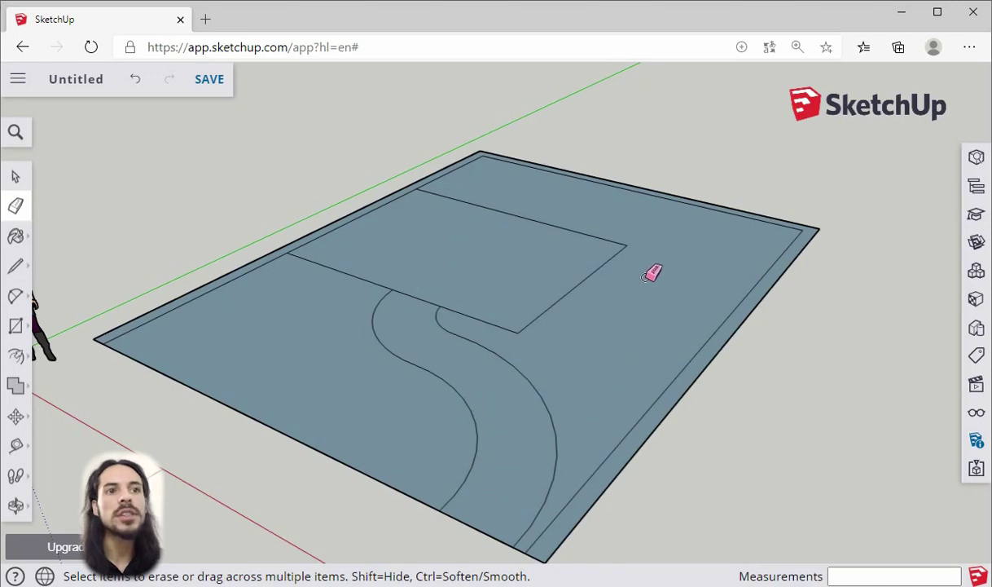
scroll(558, 284, down, 3)
scroll(651, 250, up, 6)
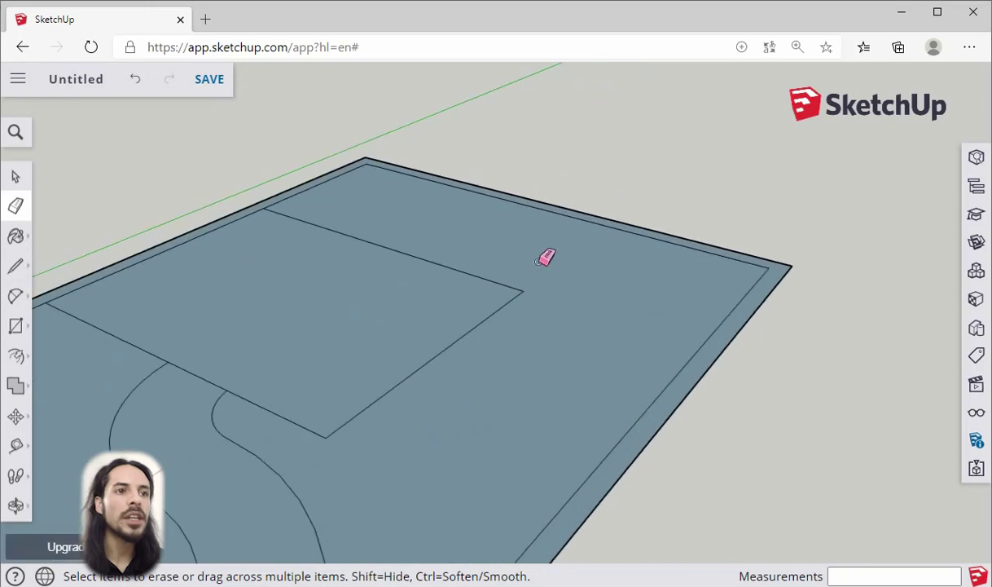
scroll(546, 218, down, 2)
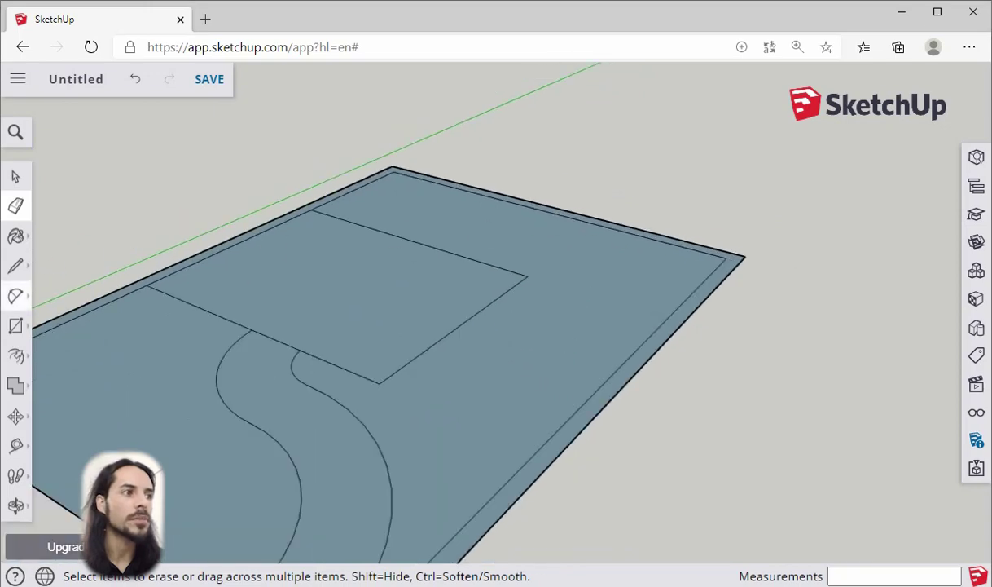
click(16, 297)
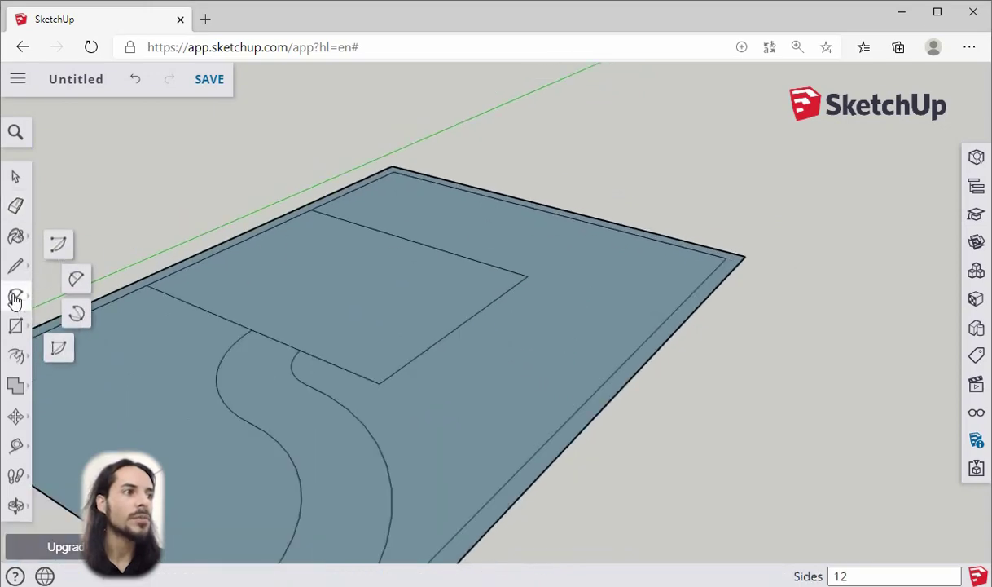
click(75, 285)
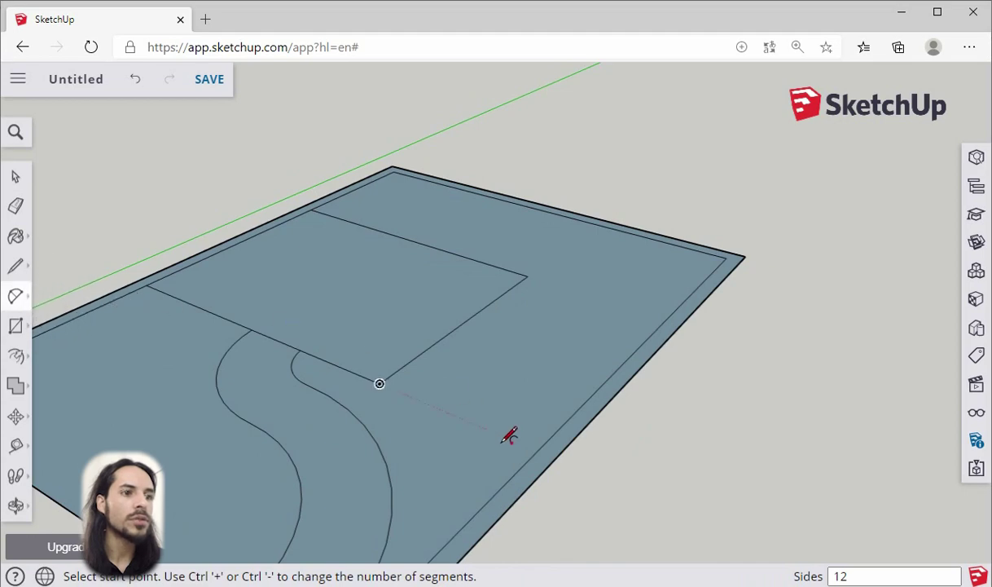
click(499, 490)
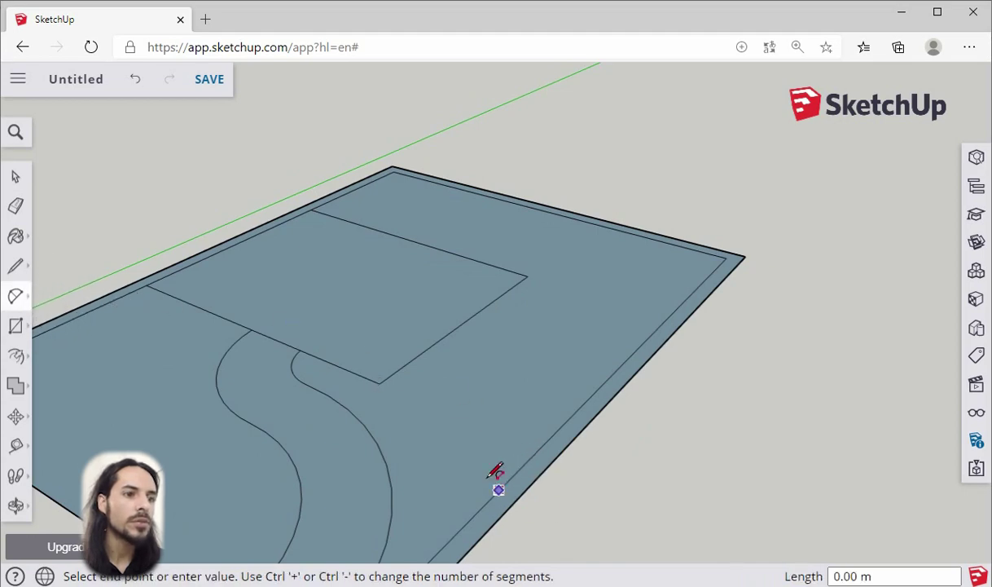
scroll(483, 376, up, 2)
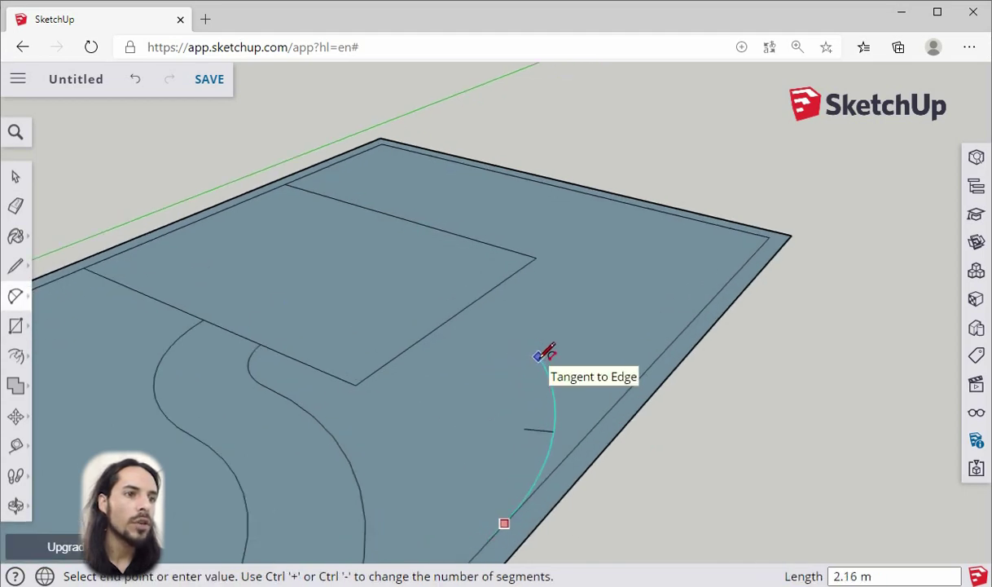
click(539, 354)
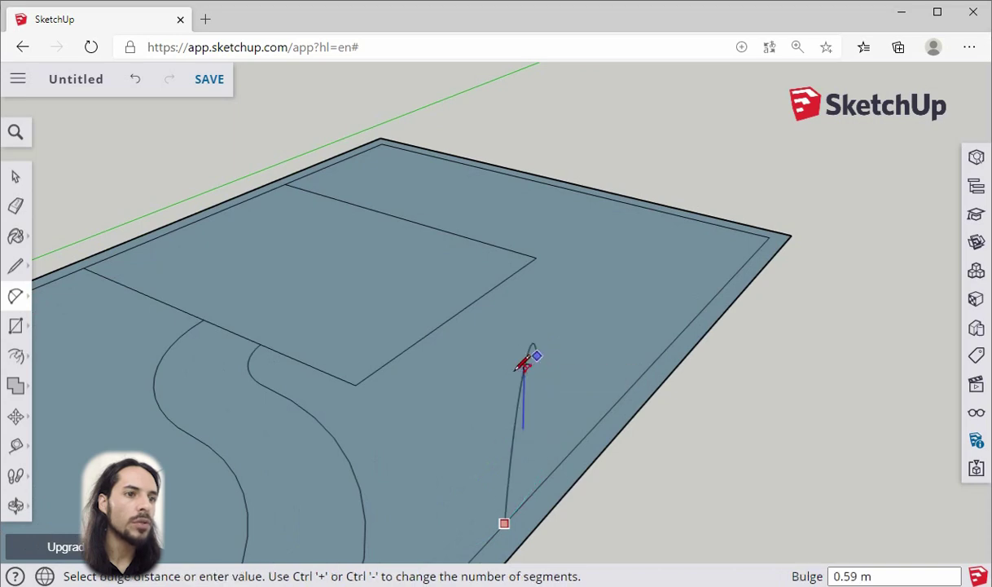
click(466, 384)
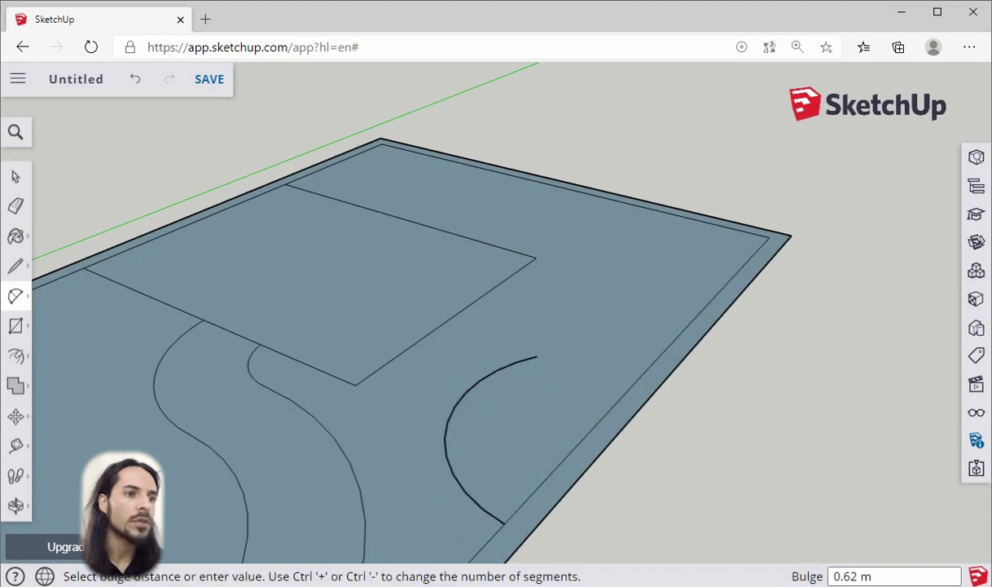
- Continue the arc from its free end with a tangent arc about 1.68 m long, curving the other way
click(537, 356)
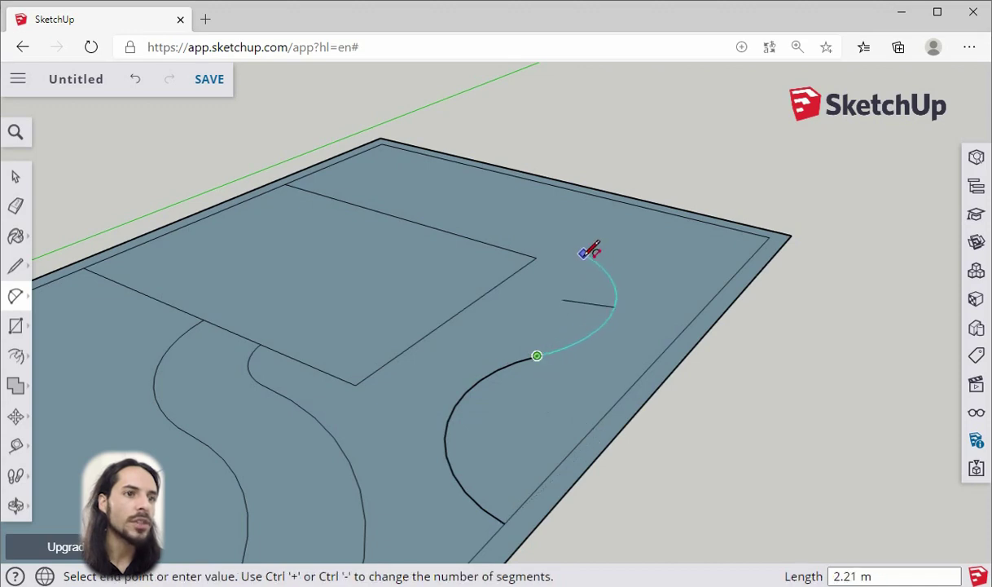
scroll(585, 260, up, 1)
scroll(585, 261, up, 1)
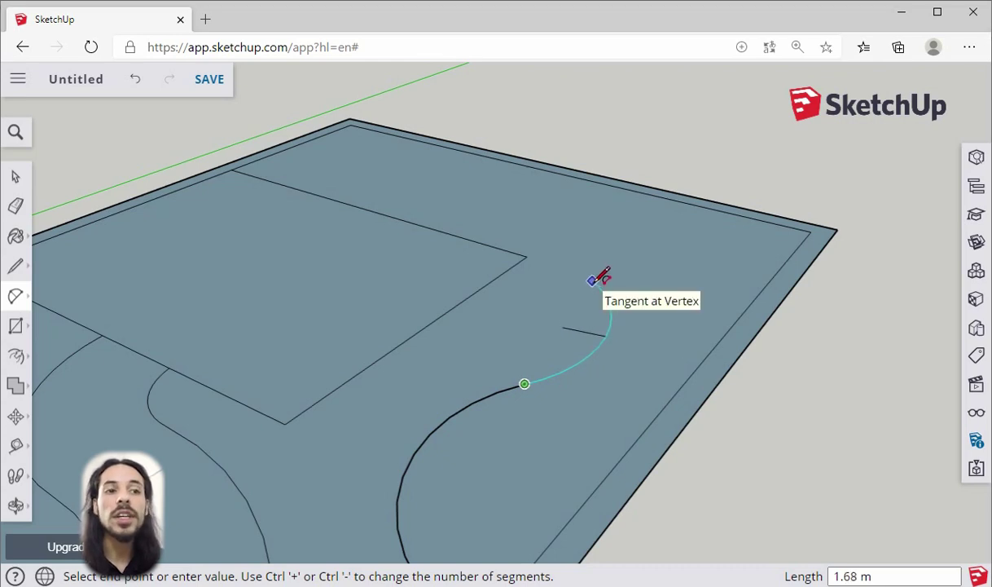
click(593, 281)
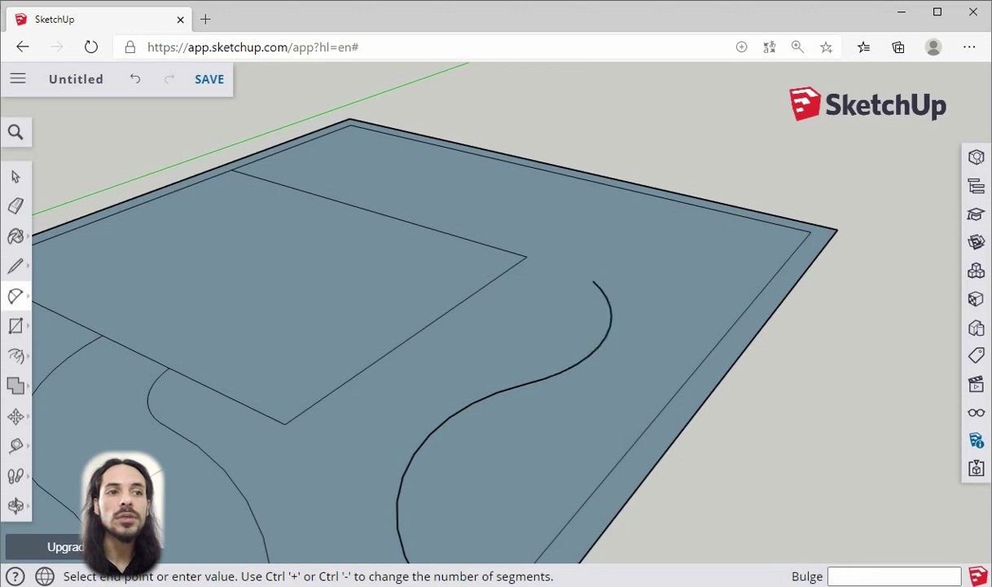
- Add a third tangent arc from the second arc's end to the inner border line of the far short side
click(592, 281)
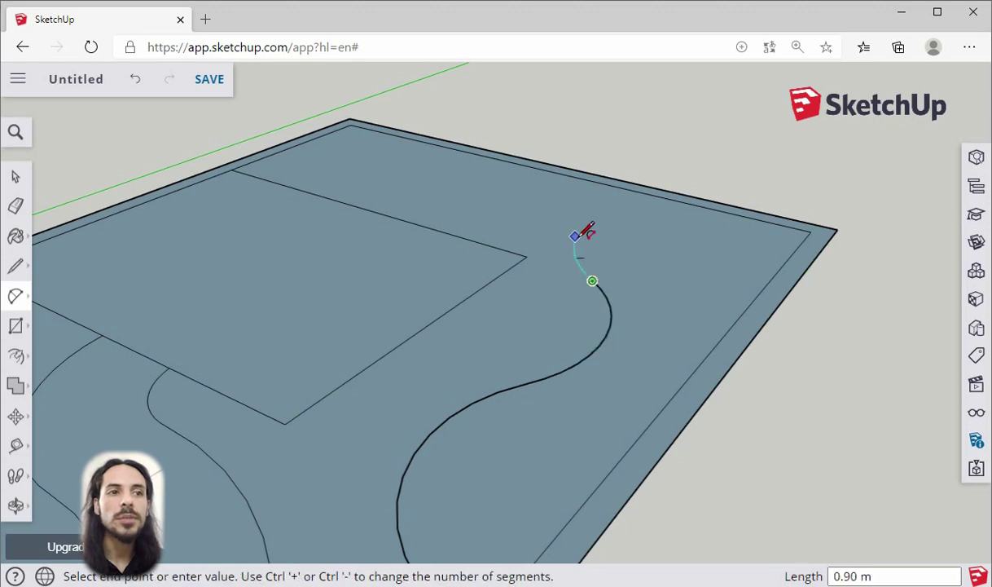
click(628, 186)
click(628, 186)
scroll(627, 196, down, 3)
middle_drag(627, 200, 604, 284)
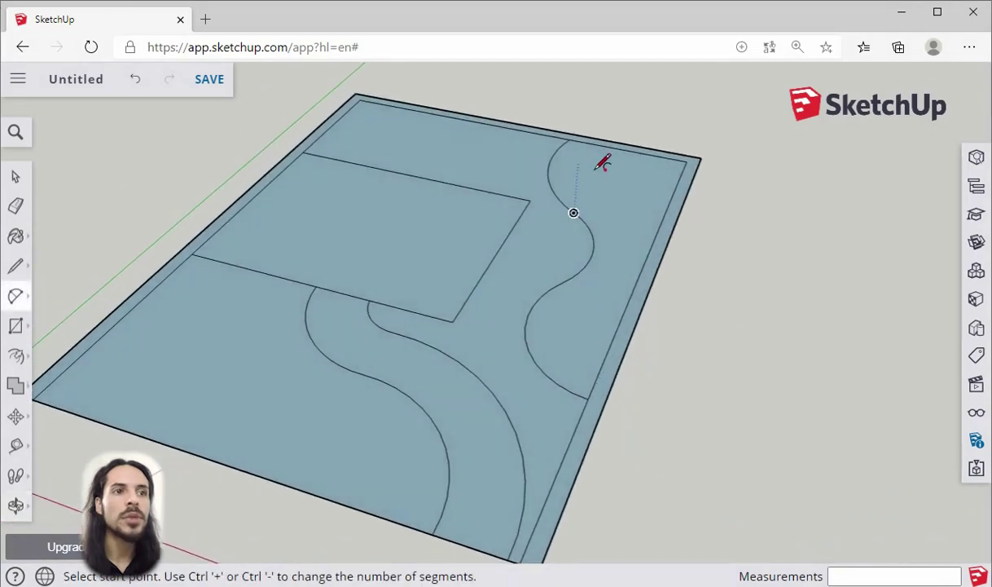
scroll(514, 343, down, 1)
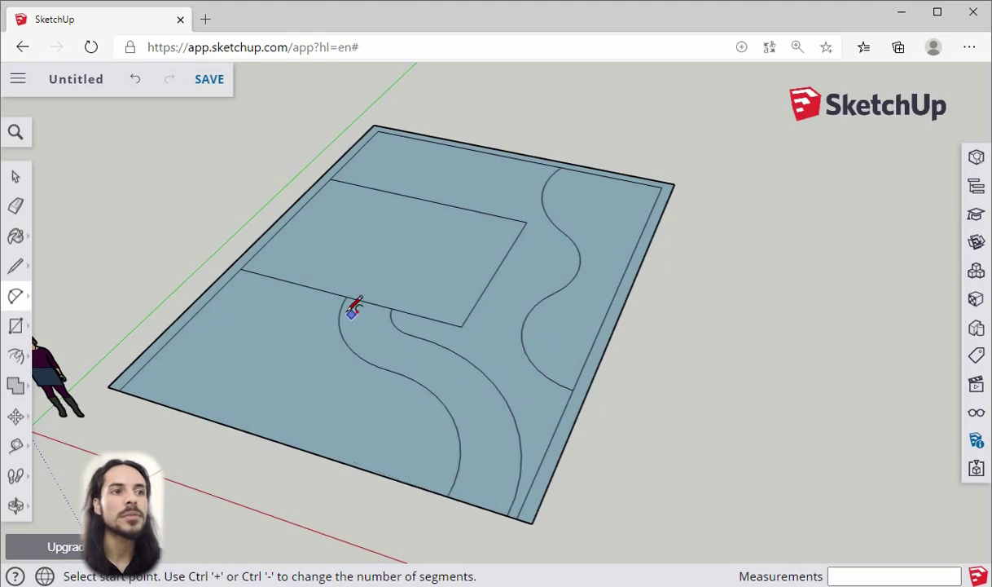
- Select the three-sided border strip together with its edges and make it a group
click(16, 176)
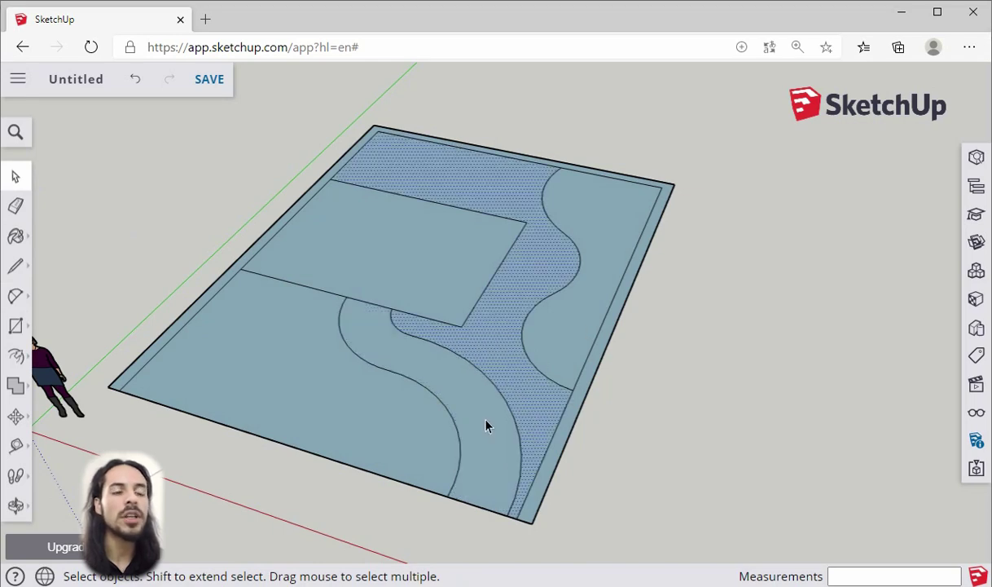
middle_drag(487, 426, 576, 405)
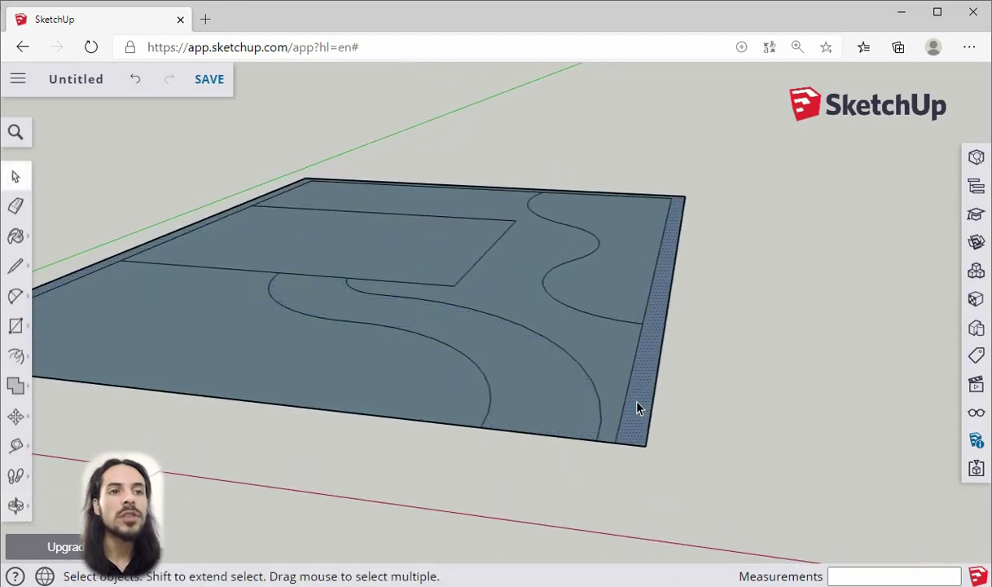
middle_drag(642, 398, 661, 347)
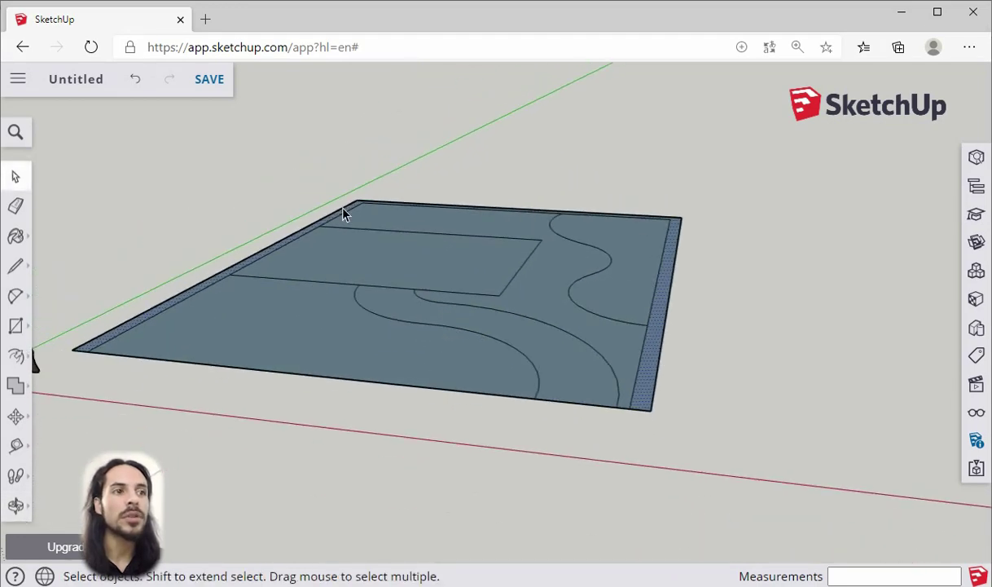
middle_drag(515, 267, 554, 350)
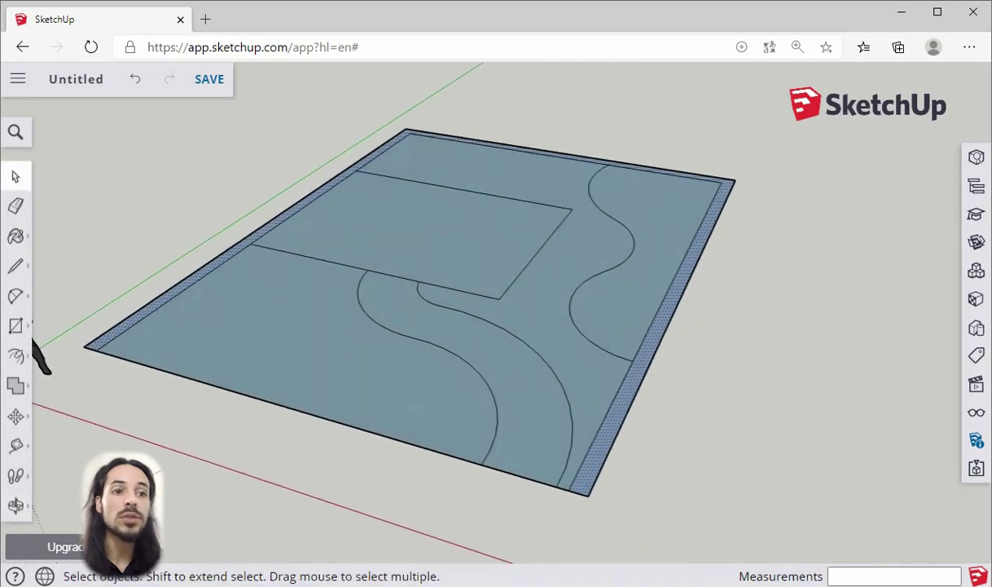
double_click(627, 395)
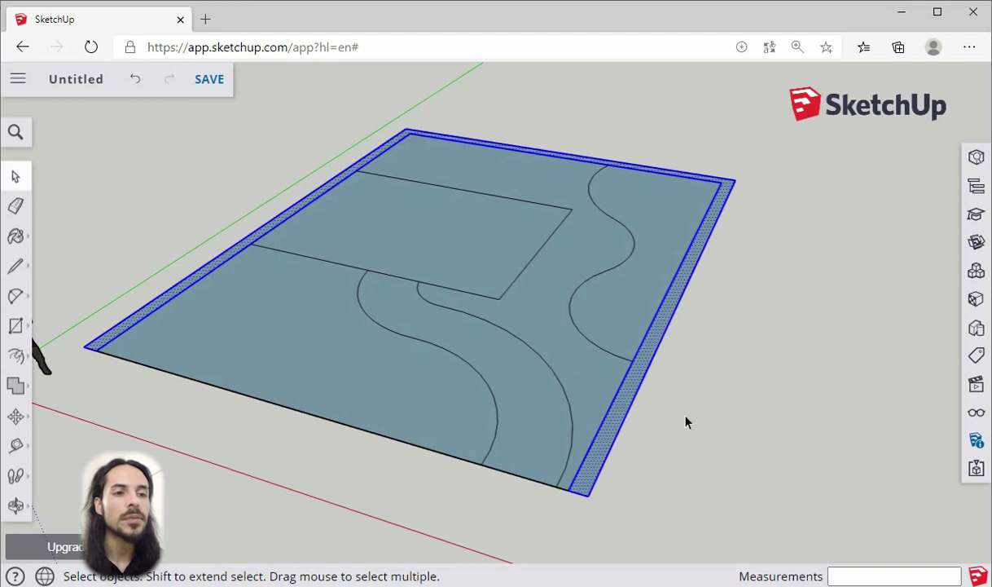
scroll(652, 420, up, 1)
right_click(623, 407)
mouse_move(624, 409)
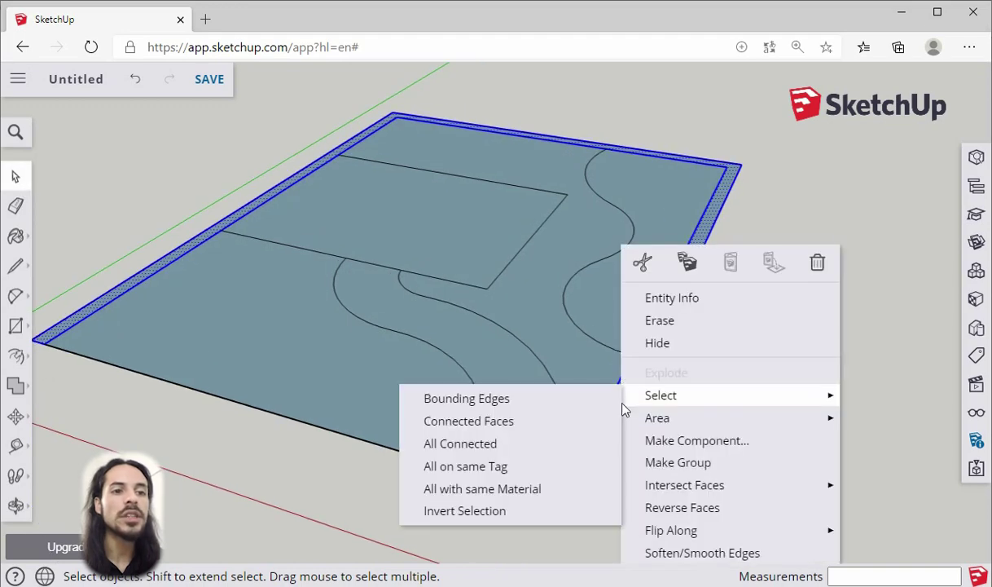
click(684, 463)
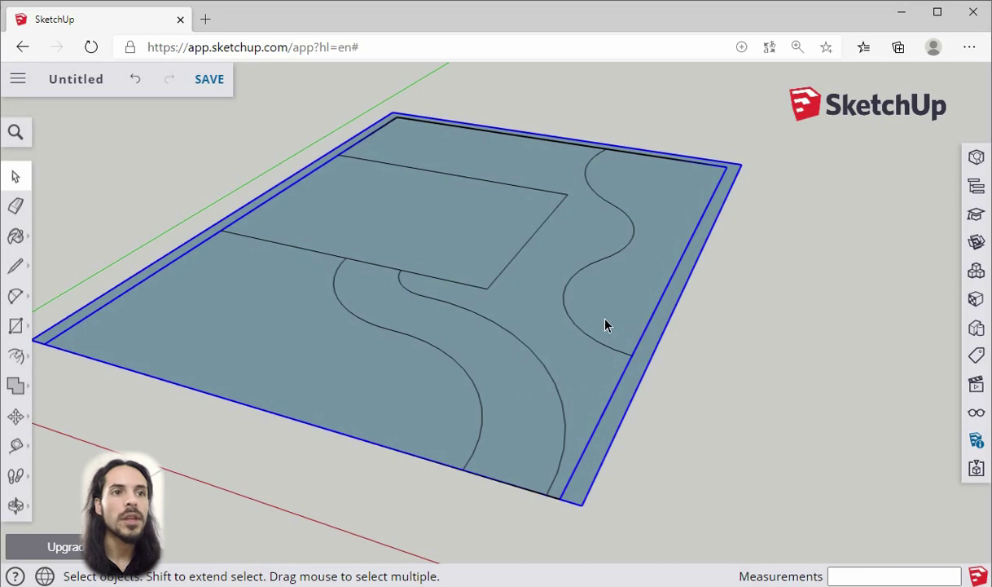
- Select the curved path face together with its bounding edges and make it a group
double_click(490, 467)
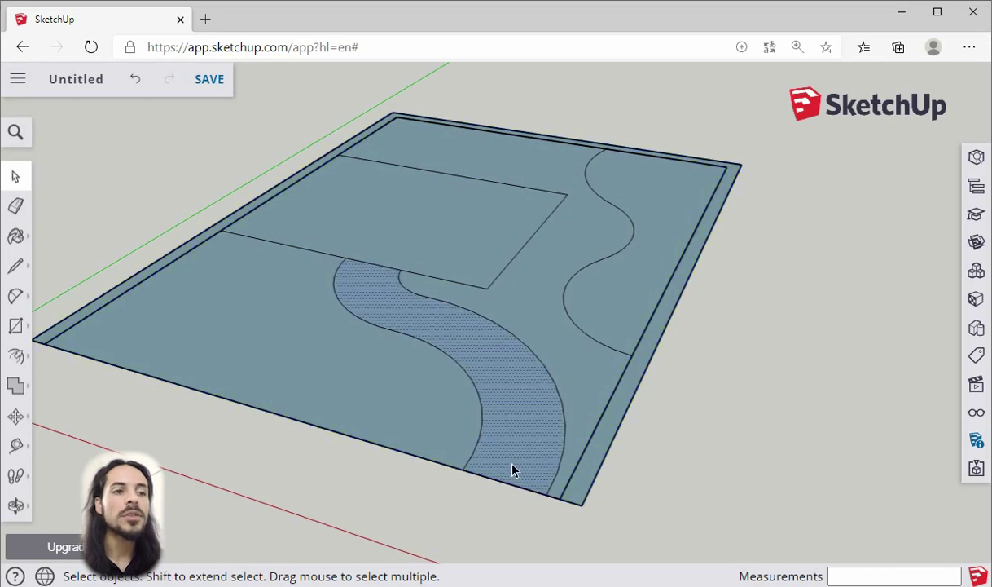
double_click(511, 399)
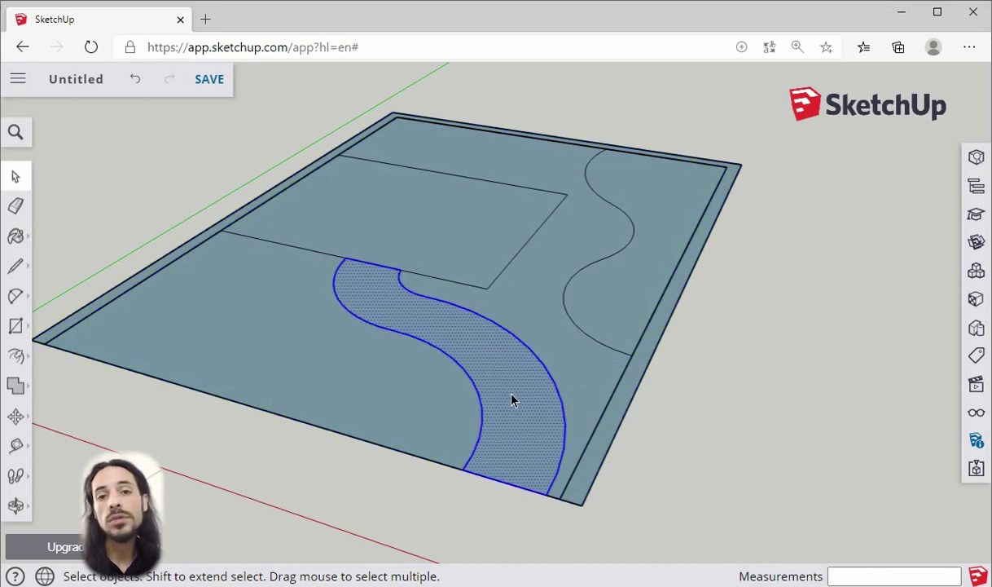
right_click(512, 399)
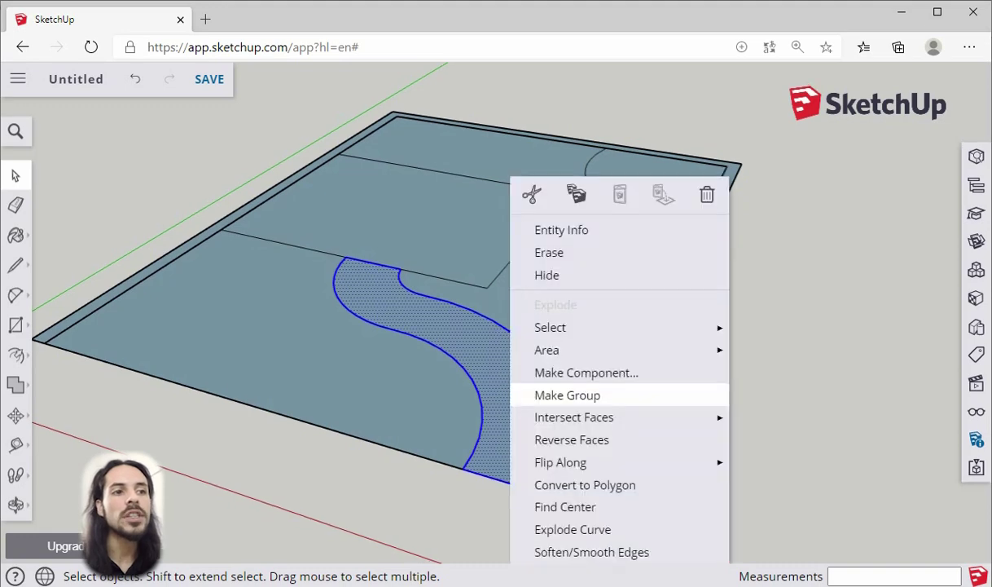
click(555, 396)
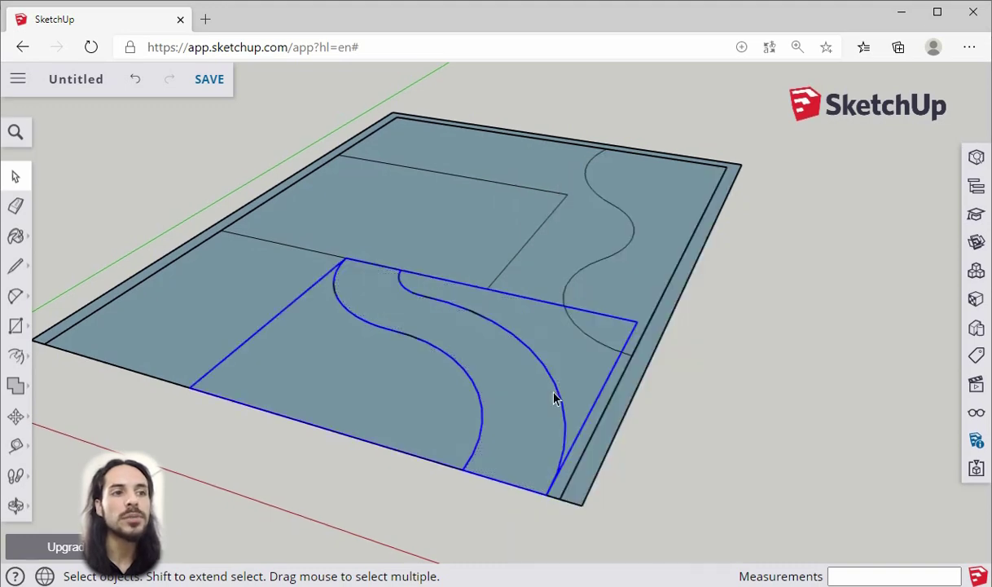
- Select the two ground faces on either side of the curved path and make them one group
click(337, 398)
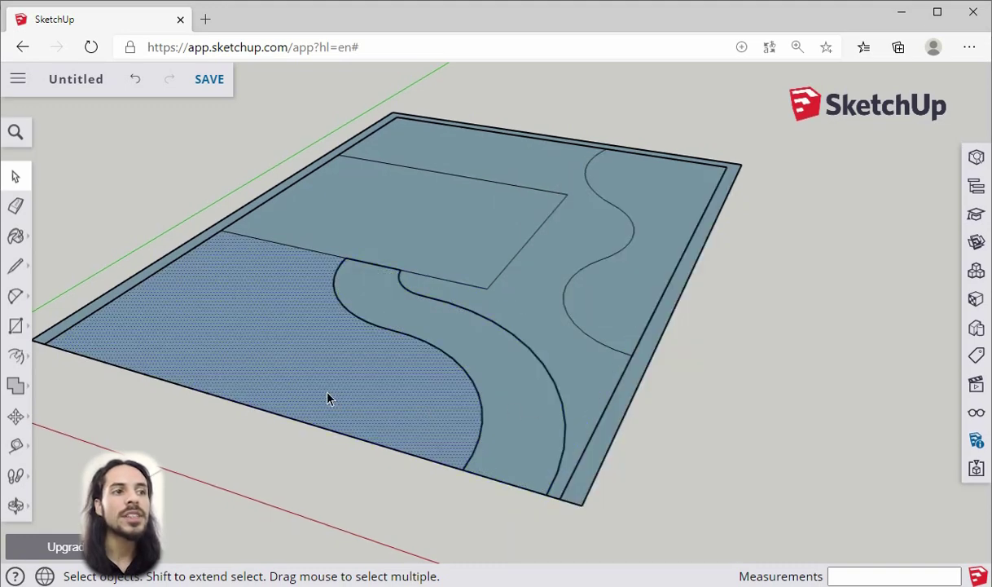
scroll(370, 386, down, 2)
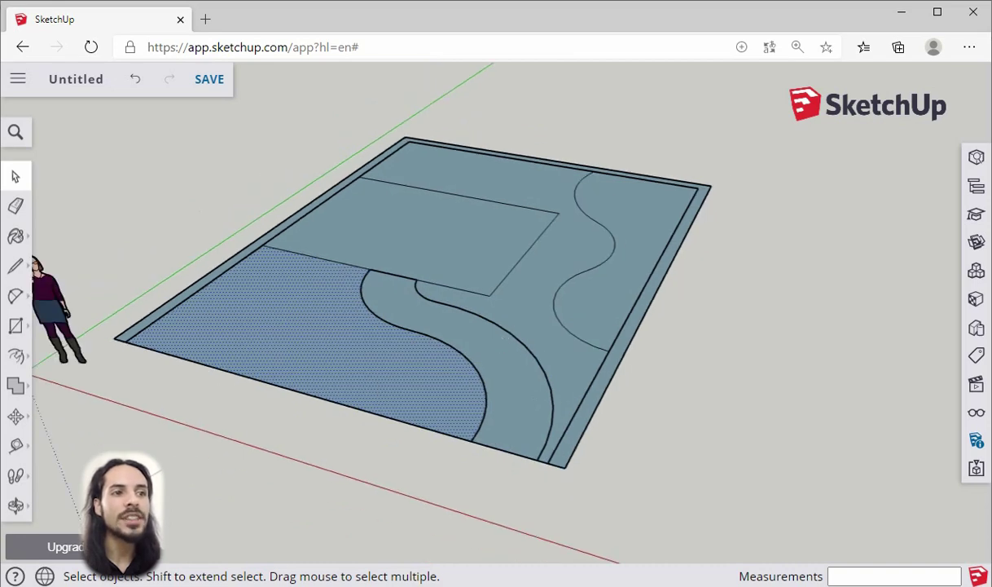
shift+click(519, 310)
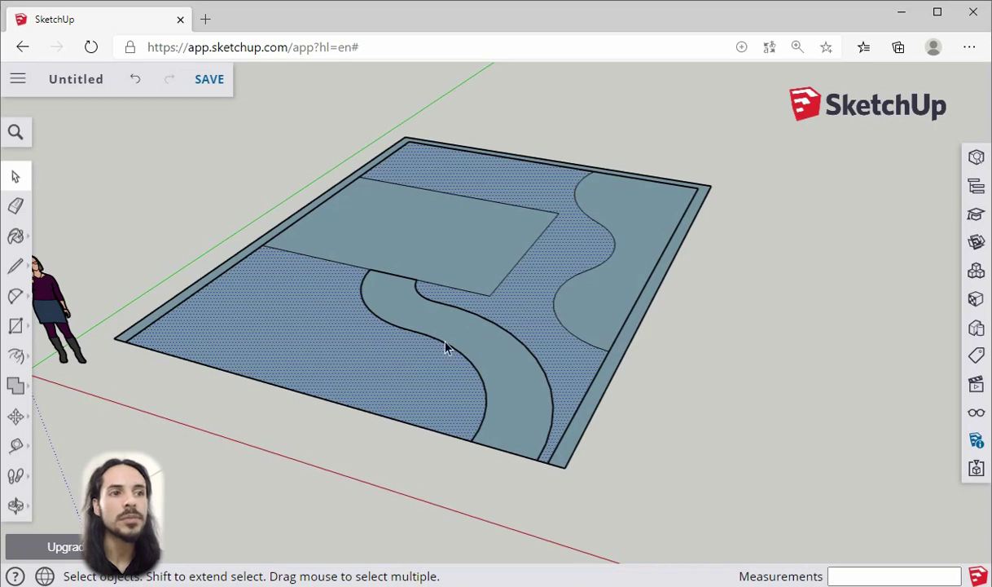
click(410, 371)
shift+click(521, 315)
right_click(521, 315)
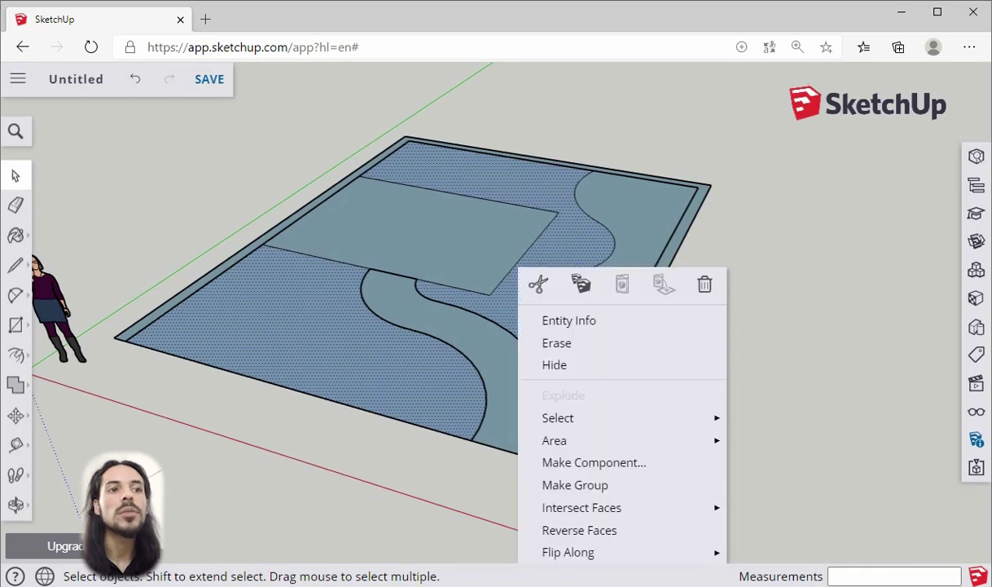
click(612, 487)
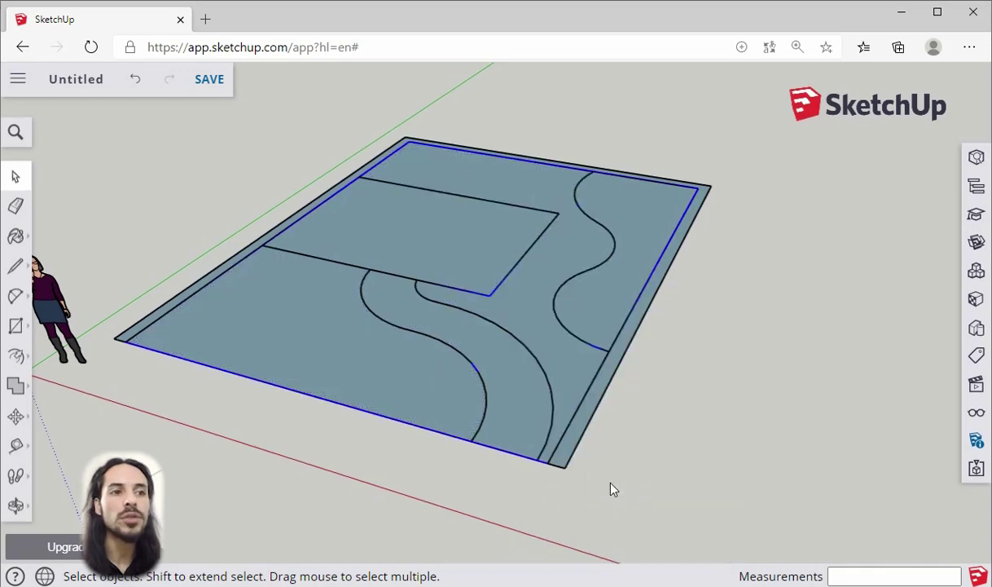
- Select the wavy bed face along the long border together with its edges and make it a group
click(614, 306)
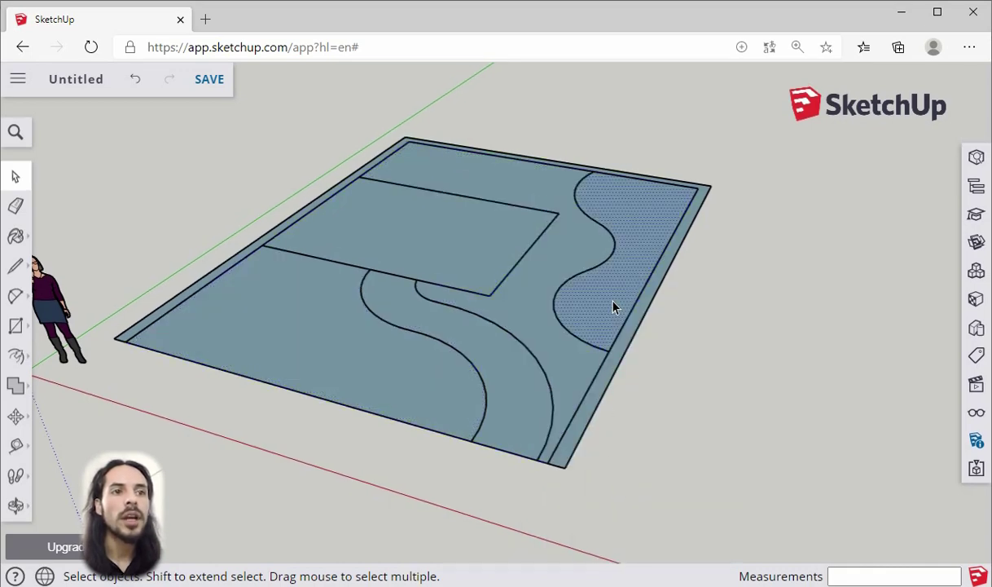
click(479, 247)
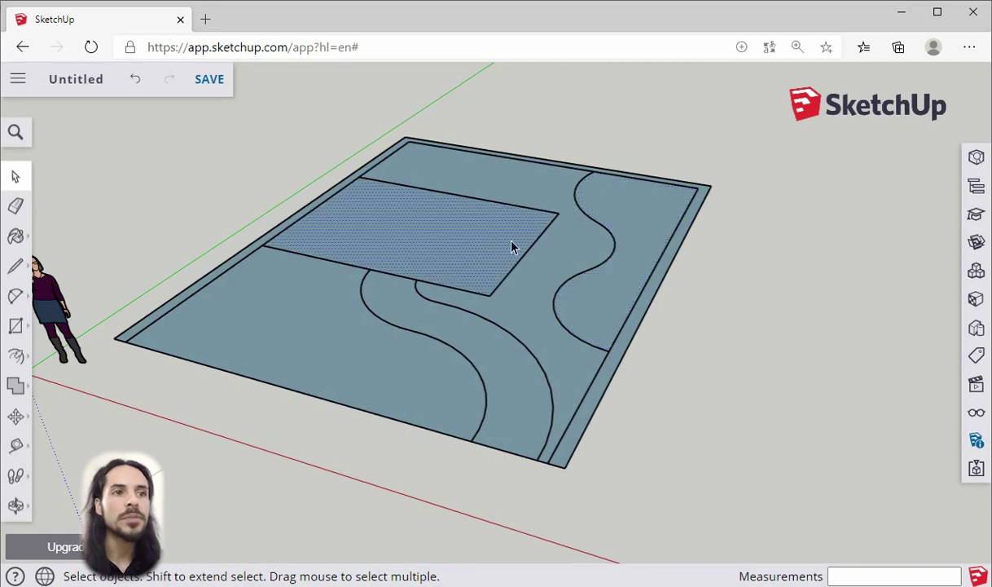
click(640, 283)
scroll(635, 282, up, 2)
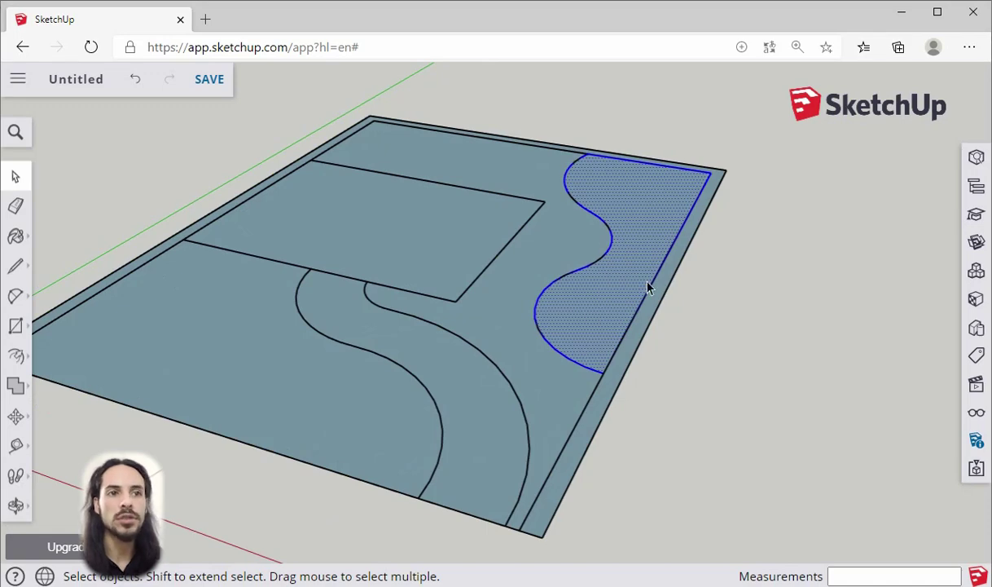
right_click(634, 259)
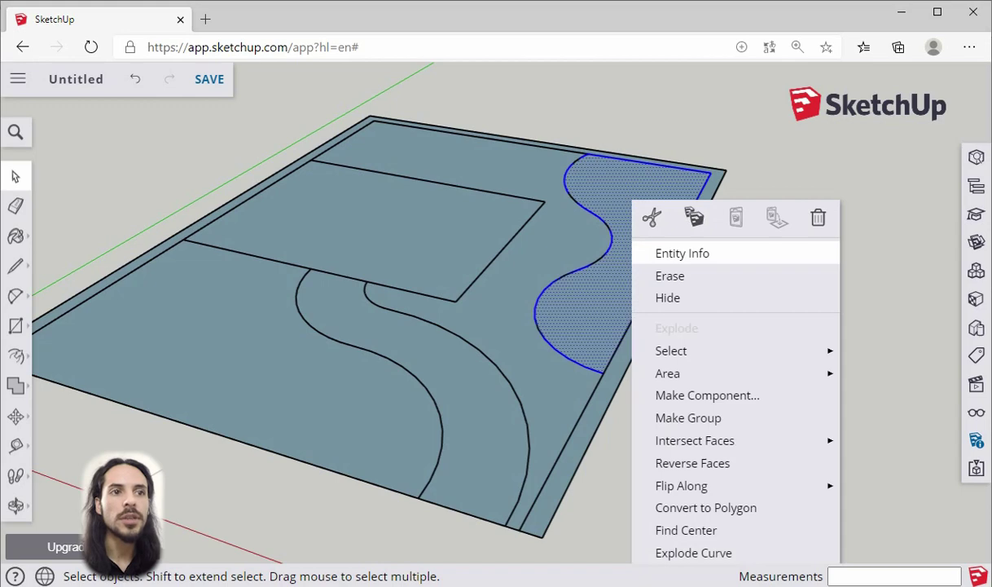
click(705, 427)
- Make the rectangle face and its bounding edges a group
click(471, 251)
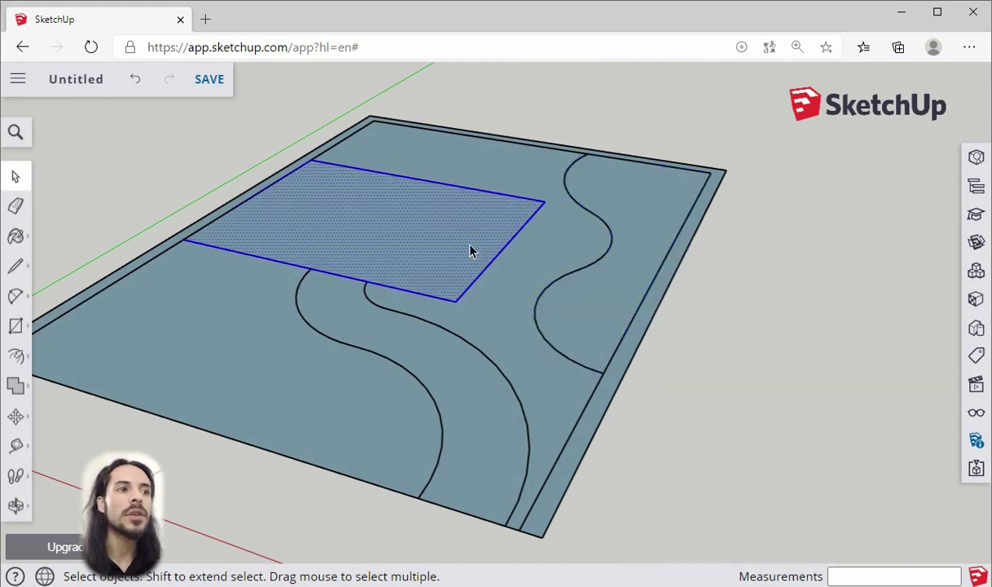
right_click(471, 251)
click(554, 461)
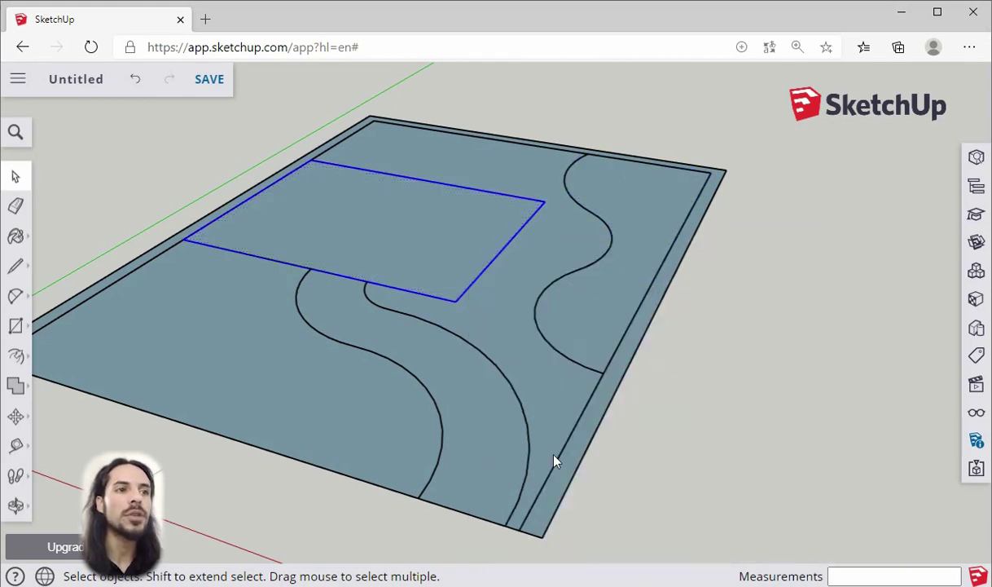
- Open the three-sided border group for editing and pull its face up 2 m to form the walls
scroll(680, 344, down, 1)
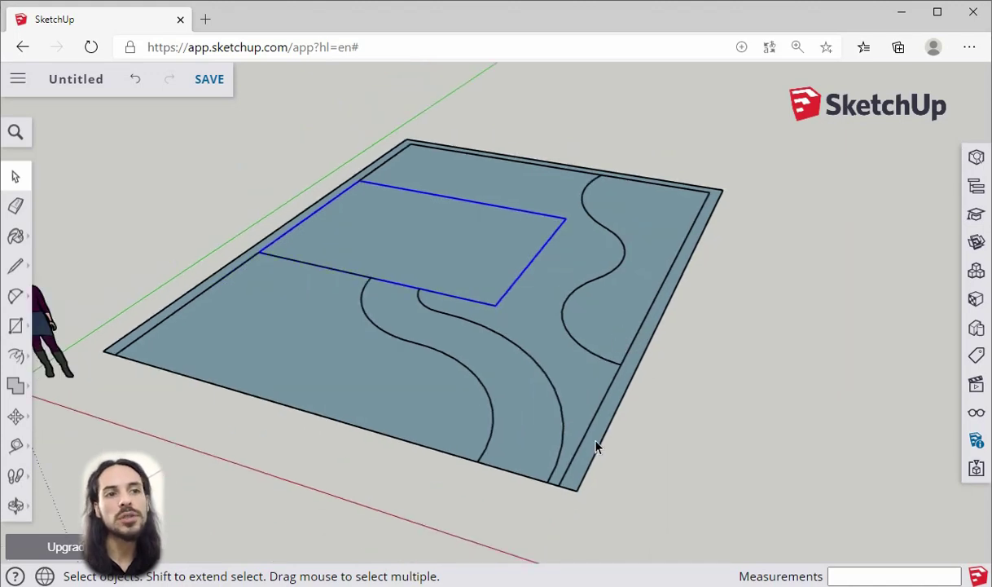
scroll(603, 431, up, 1)
click(624, 402)
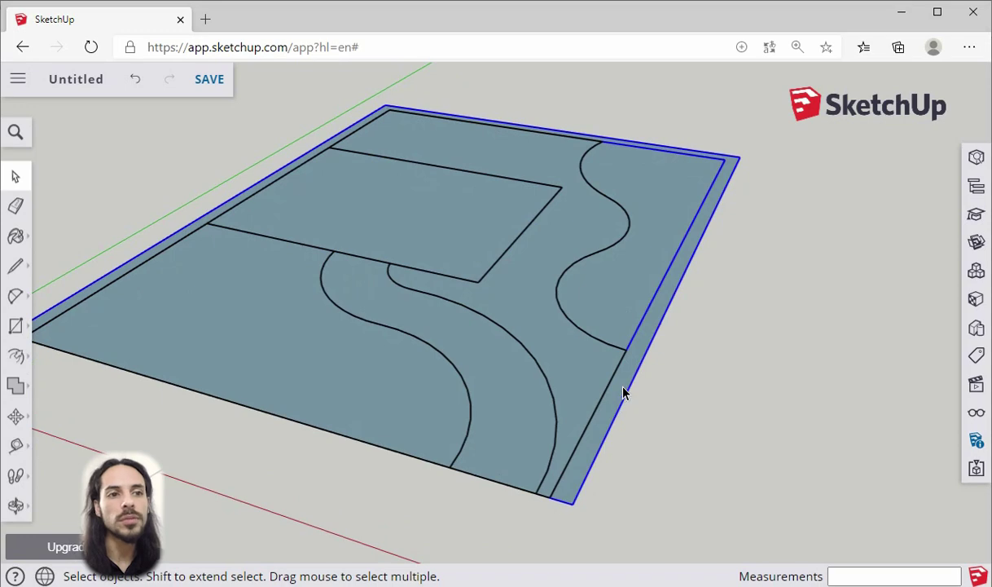
double_click(624, 393)
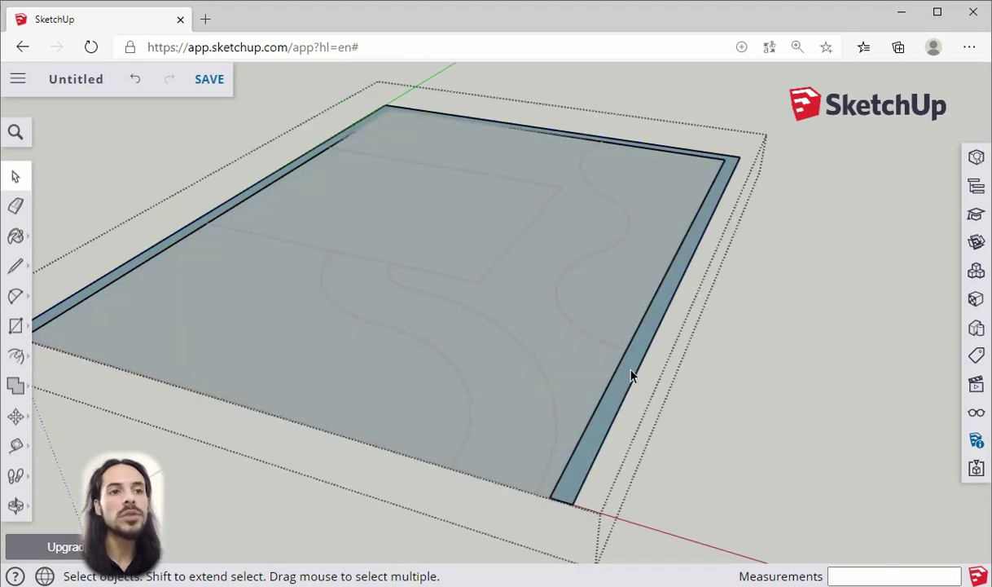
click(18, 357)
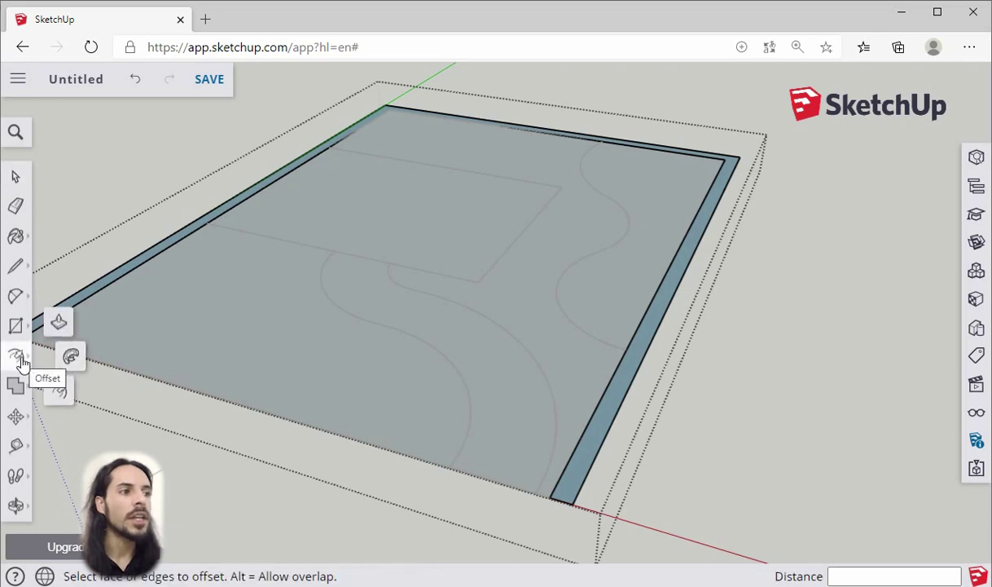
click(58, 328)
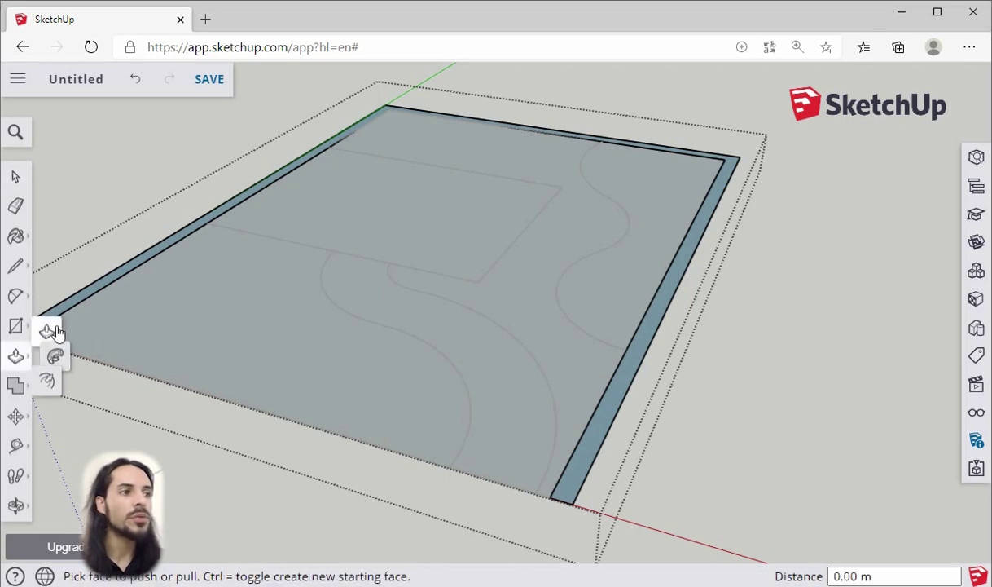
click(636, 380)
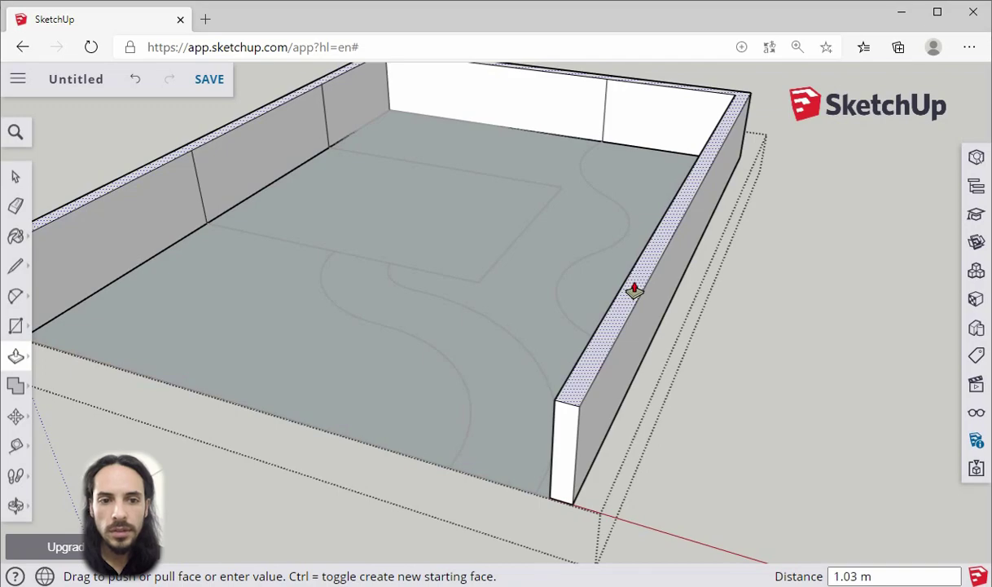
text(2)
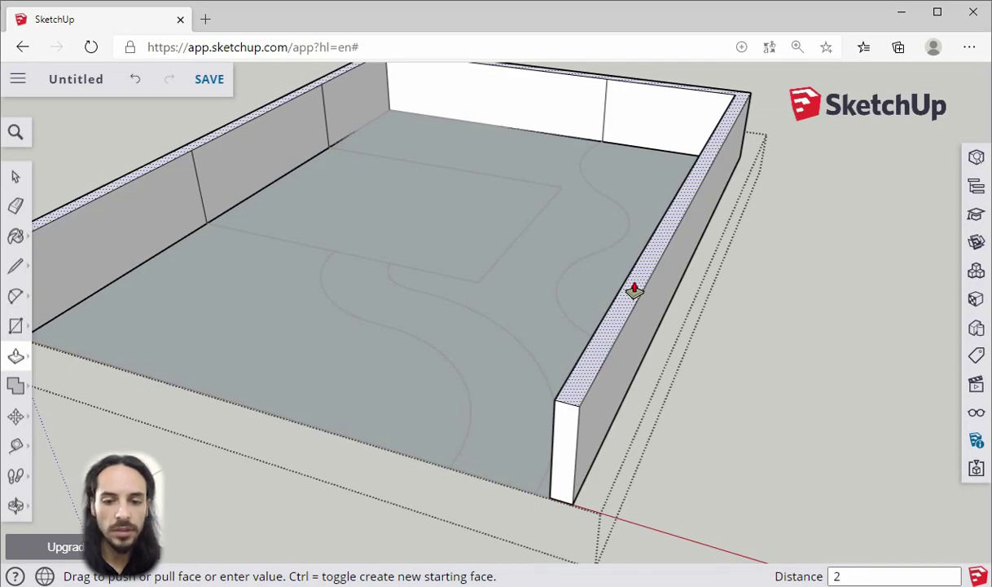
key(Return)
- Erase the vertical dividing lines on the inner faces of the walls and leave the group
scroll(605, 401, down, 5)
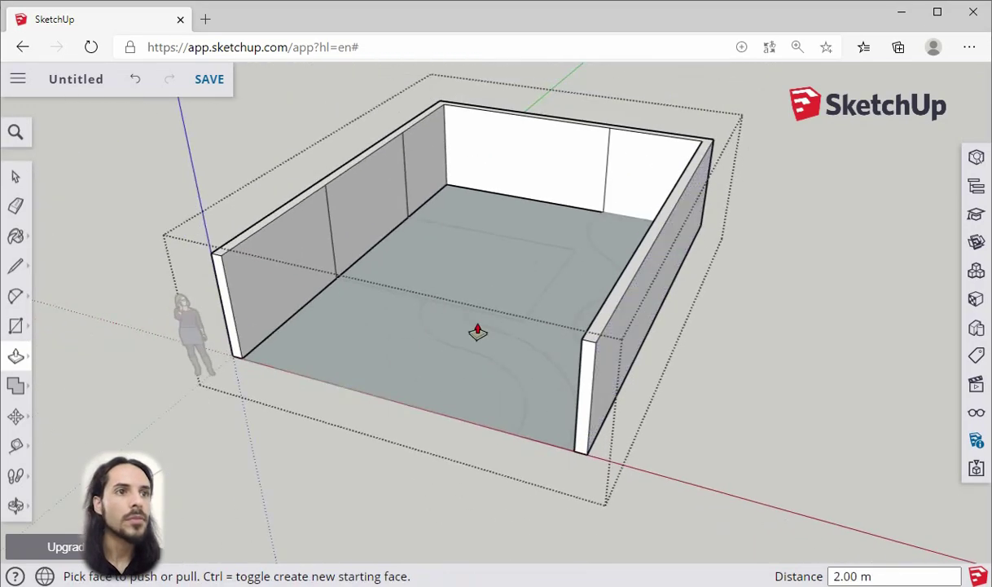
middle_drag(479, 333, 652, 268)
scroll(652, 268, up, 5)
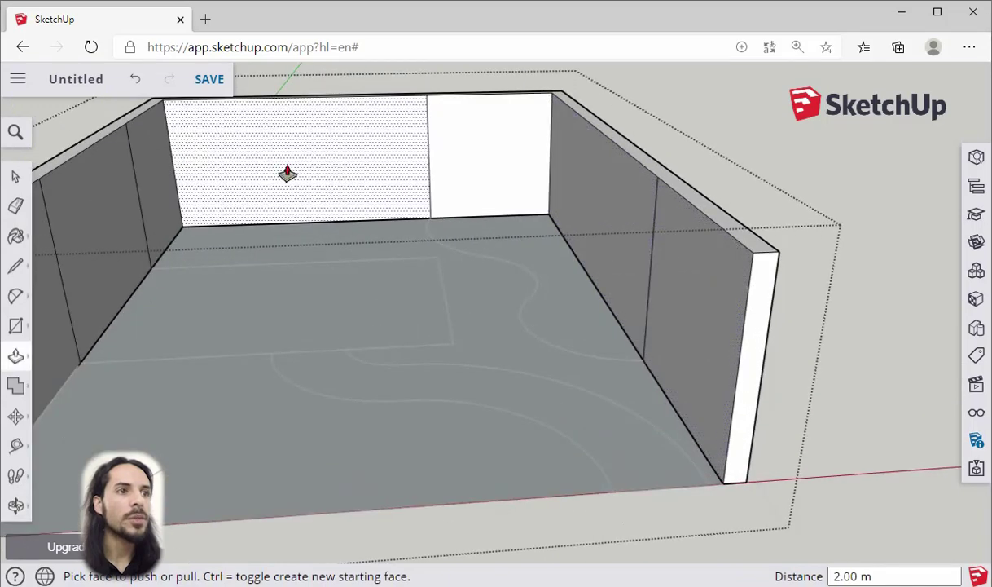
scroll(159, 209, down, 1)
scroll(160, 210, down, 1)
key(e)
click(389, 167)
click(546, 224)
mouse_move(546, 225)
middle_down()
mouse_move(585, 228)
mouse_move(342, 216)
middle_up()
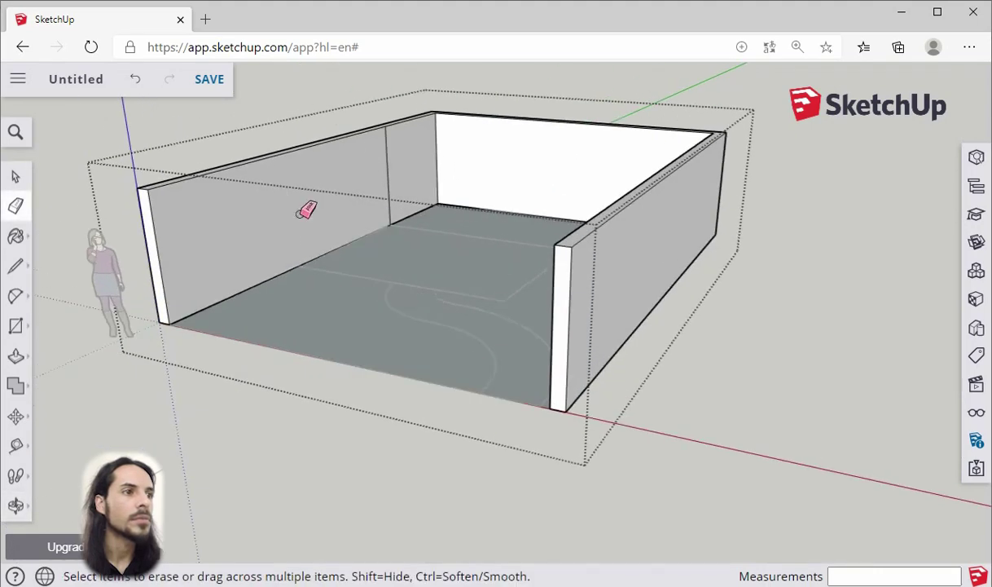
click(390, 178)
click(16, 175)
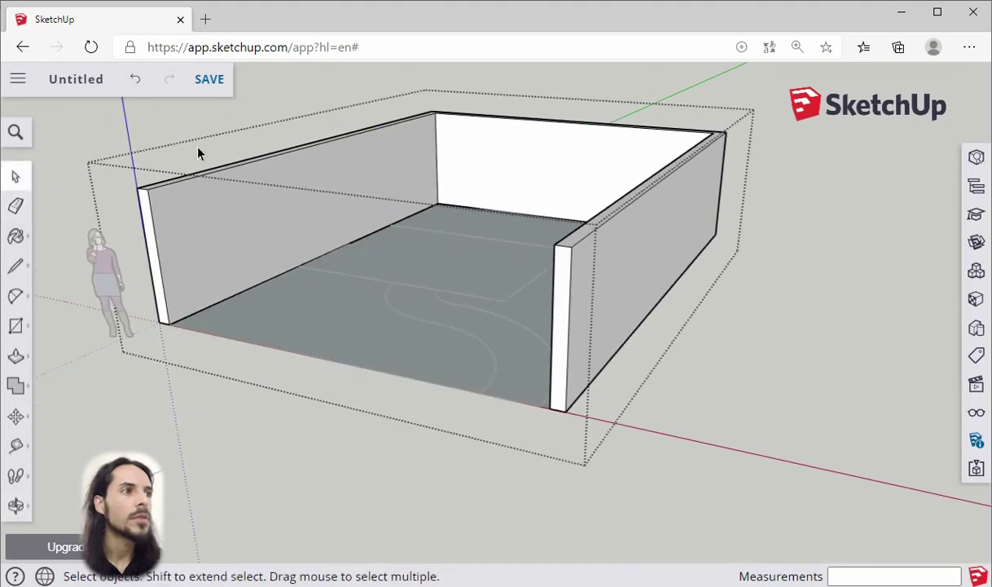
click(524, 98)
- Place a guide line with Tape Measure, parallel to the long wall's base edge beside the rectangle and 0.5 m from it
middle_drag(562, 91, 505, 187)
scroll(407, 228, up, 3)
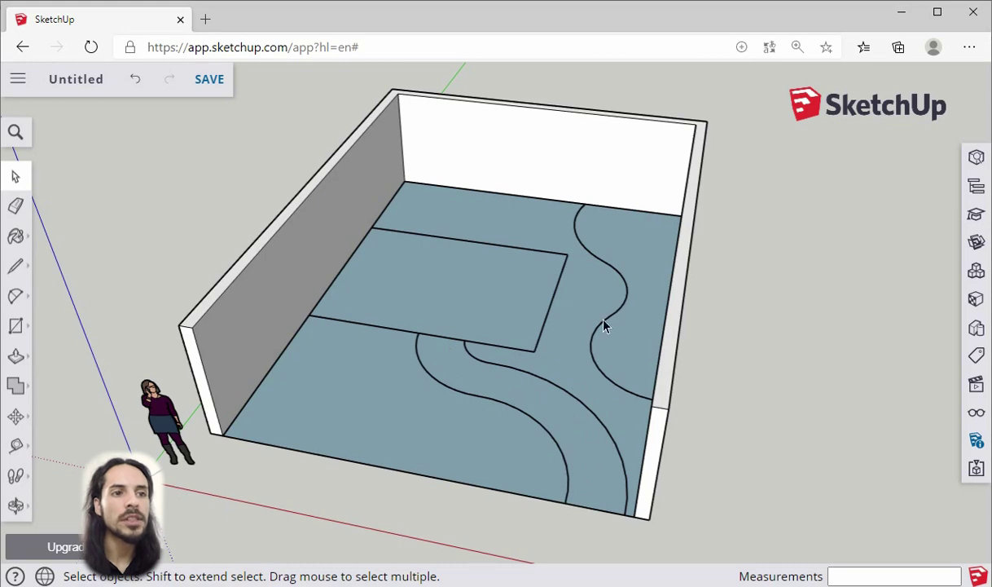
middle_drag(440, 300, 464, 305)
scroll(464, 305, up, 5)
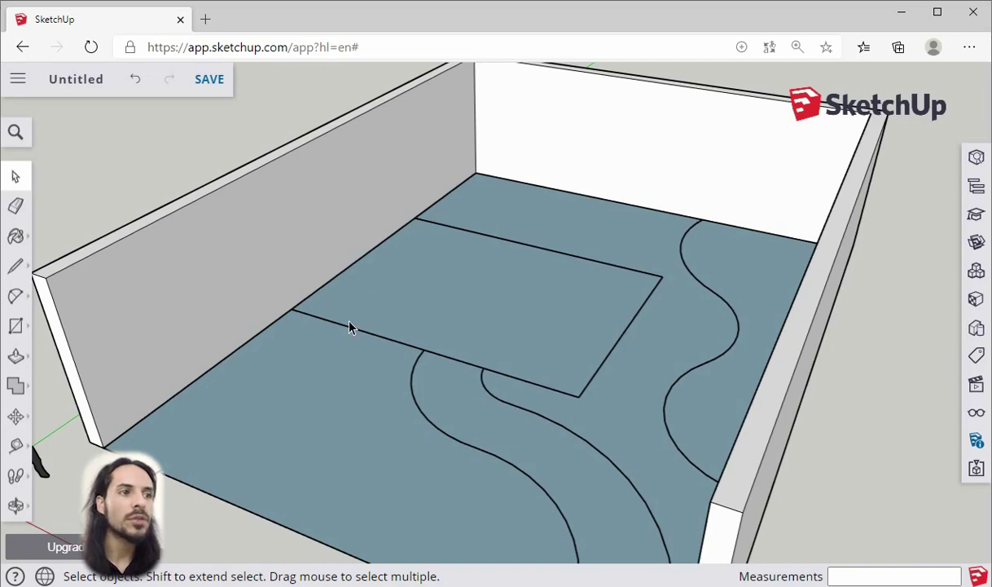
scroll(383, 323, down, 2)
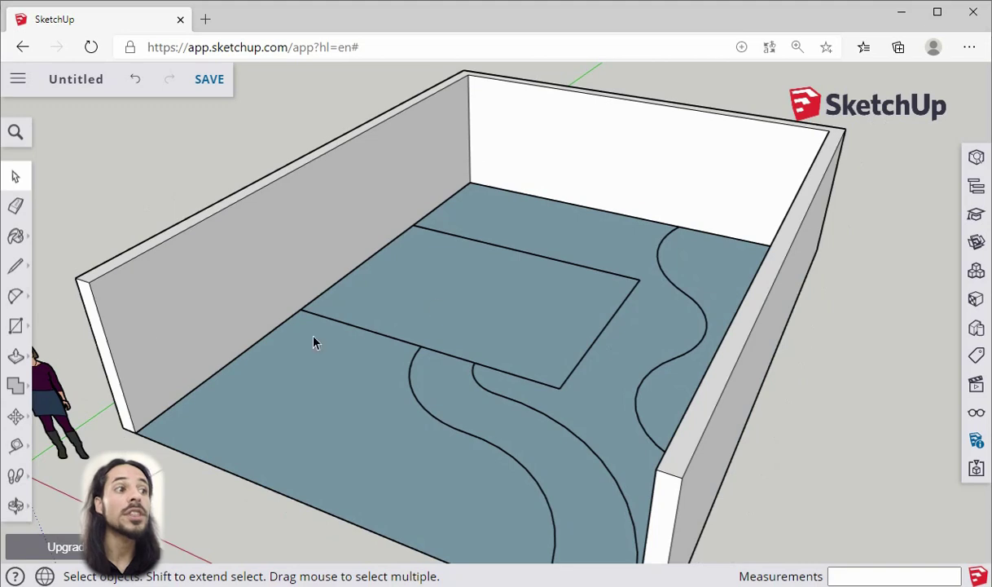
click(15, 450)
scroll(392, 287, up, 5)
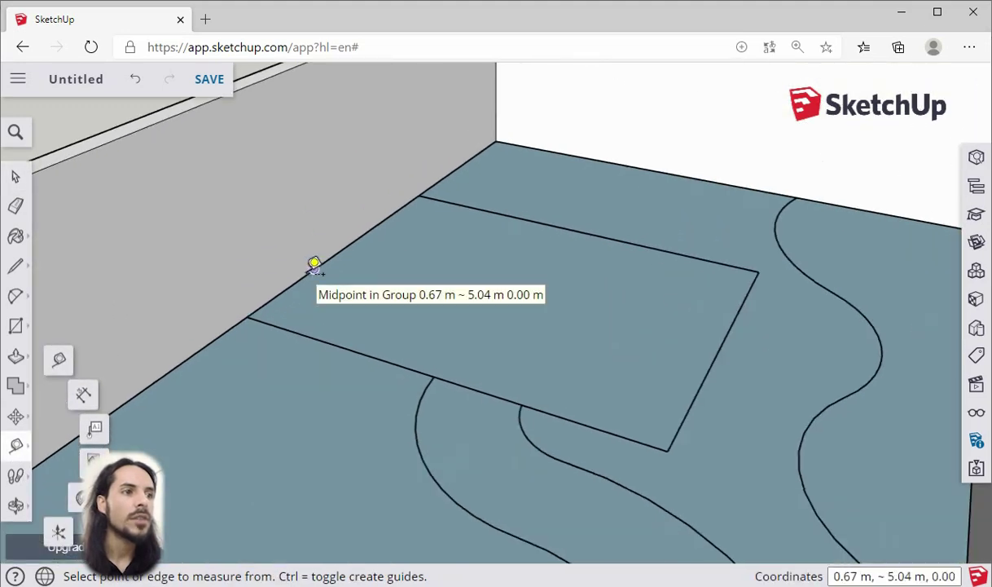
click(332, 256)
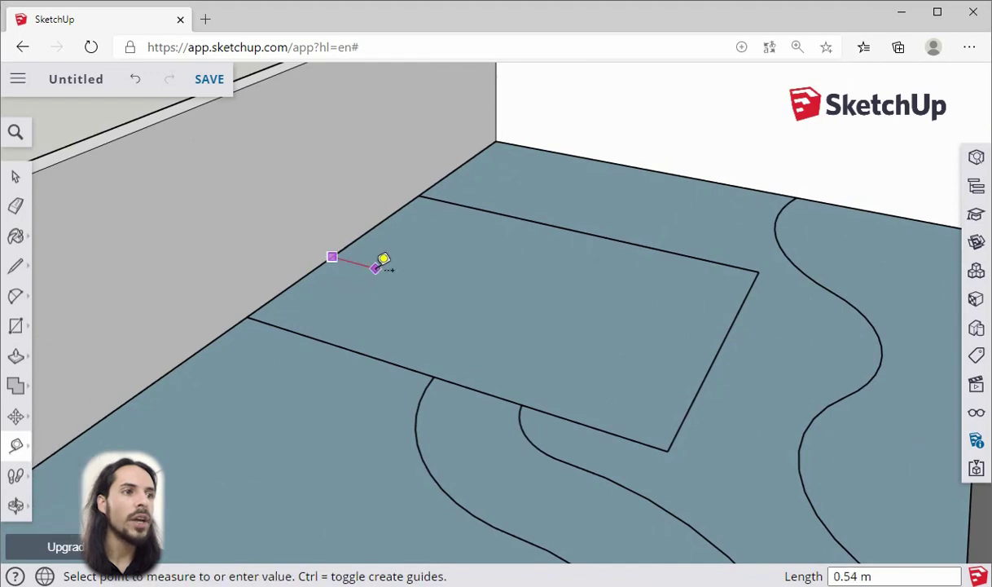
click(17, 450)
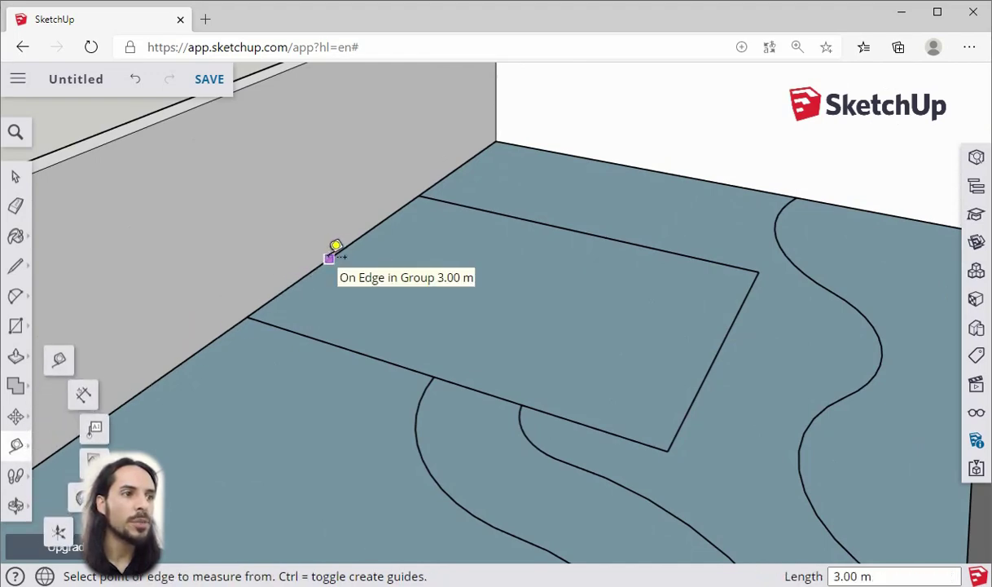
scroll(332, 256, up, 2)
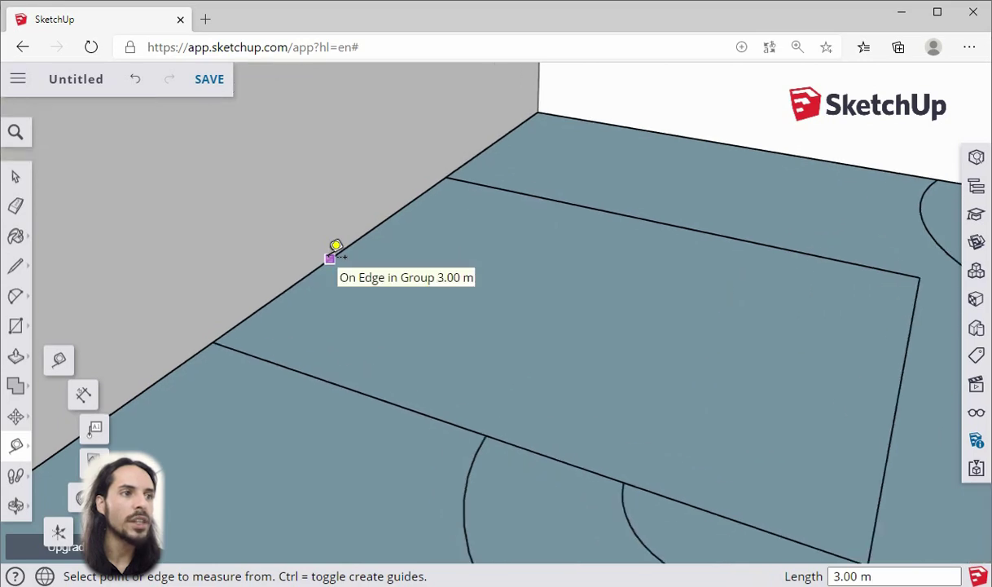
click(327, 260)
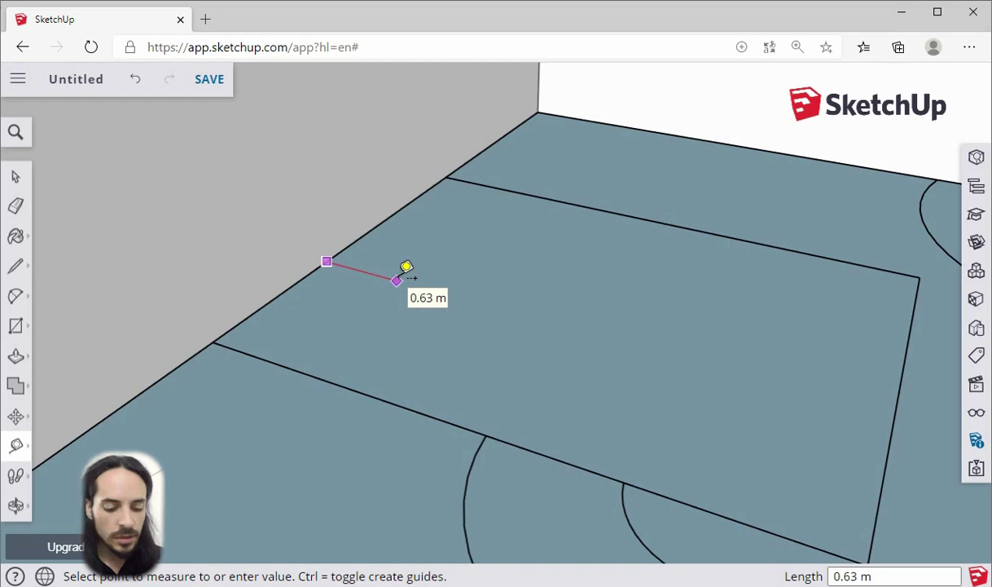
text(0.5)
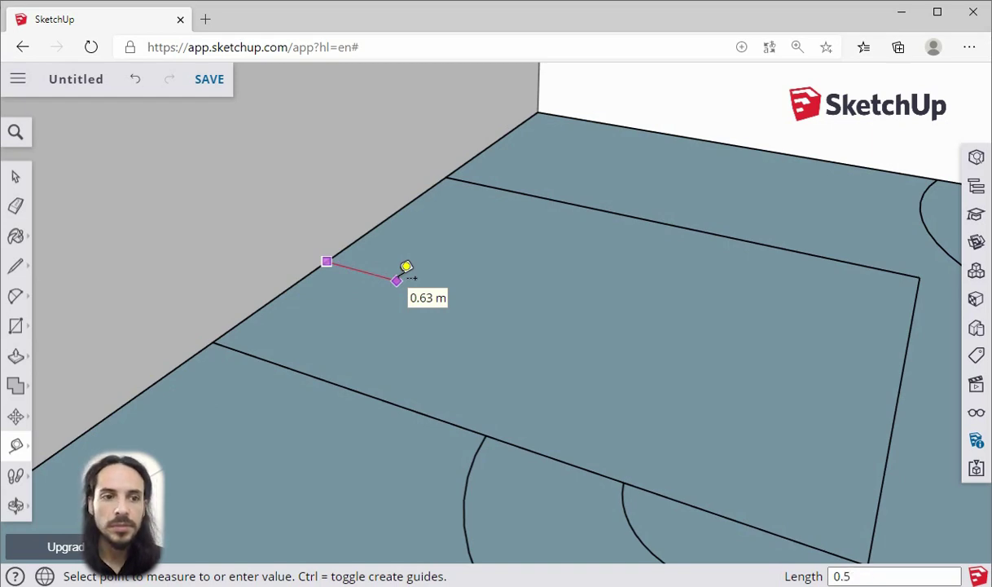
key(Return)
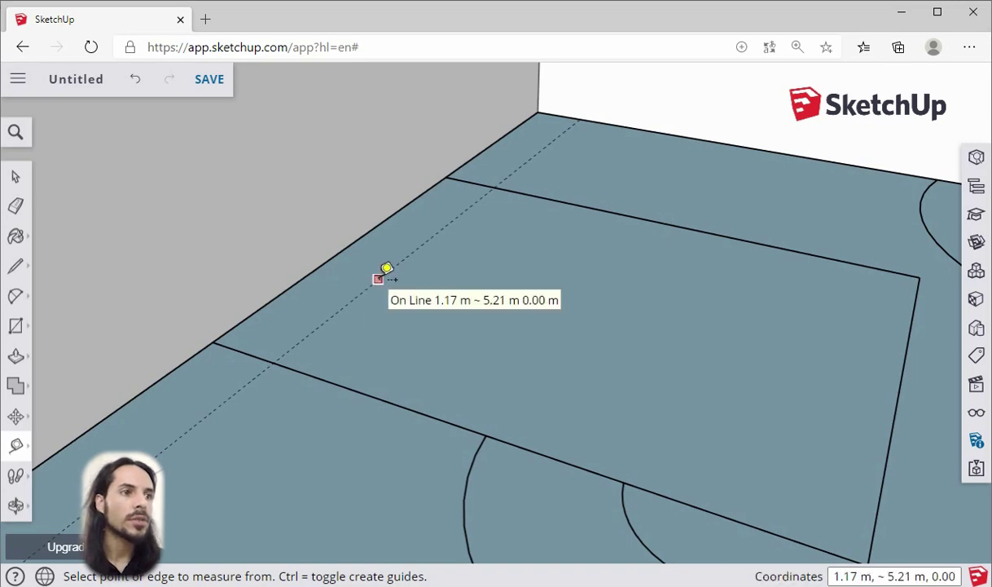
- Add a second parallel guide line across the rectangle, 1 m further inward from the first guide
click(378, 278)
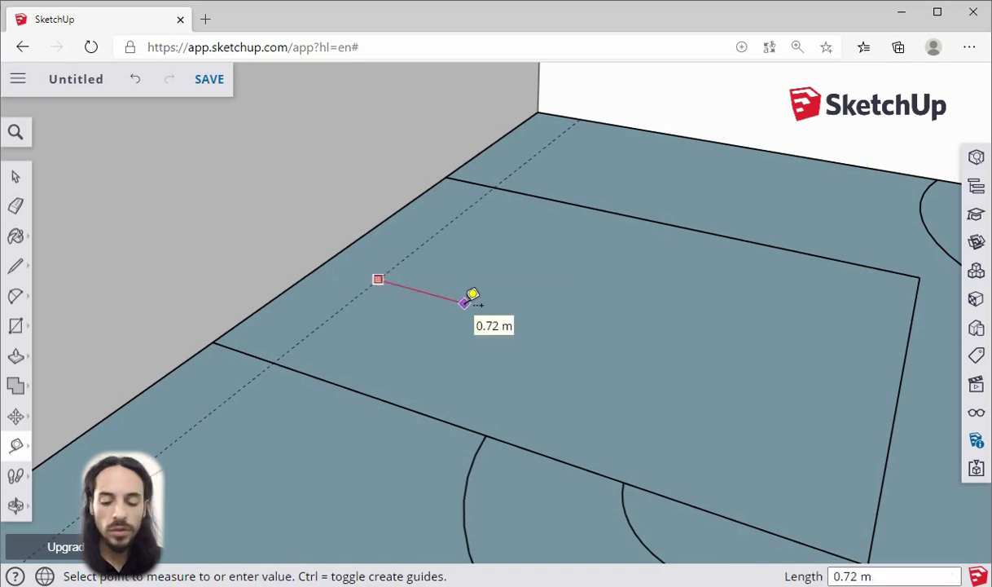
text(1)
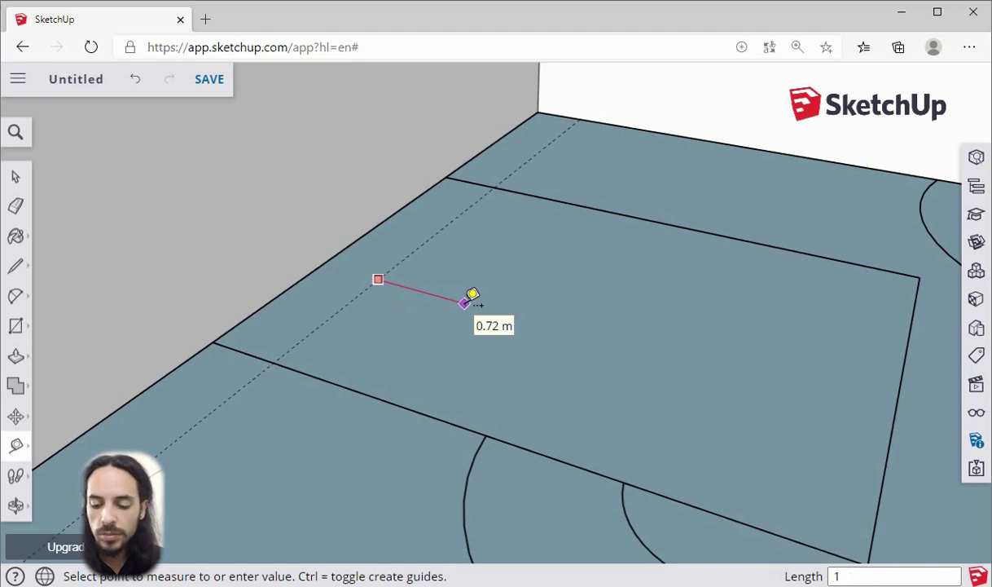
key(Return)
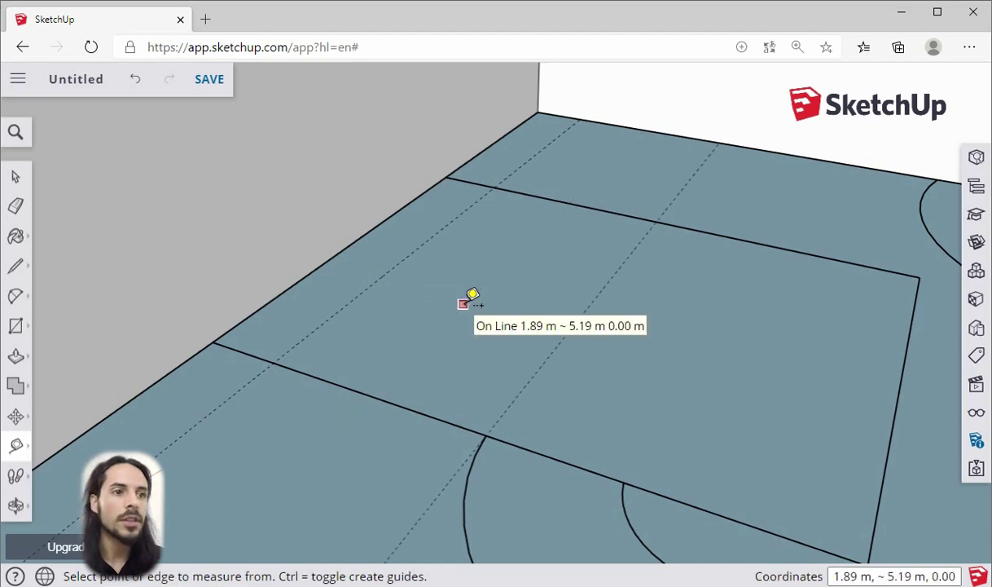
scroll(496, 359, down, 1)
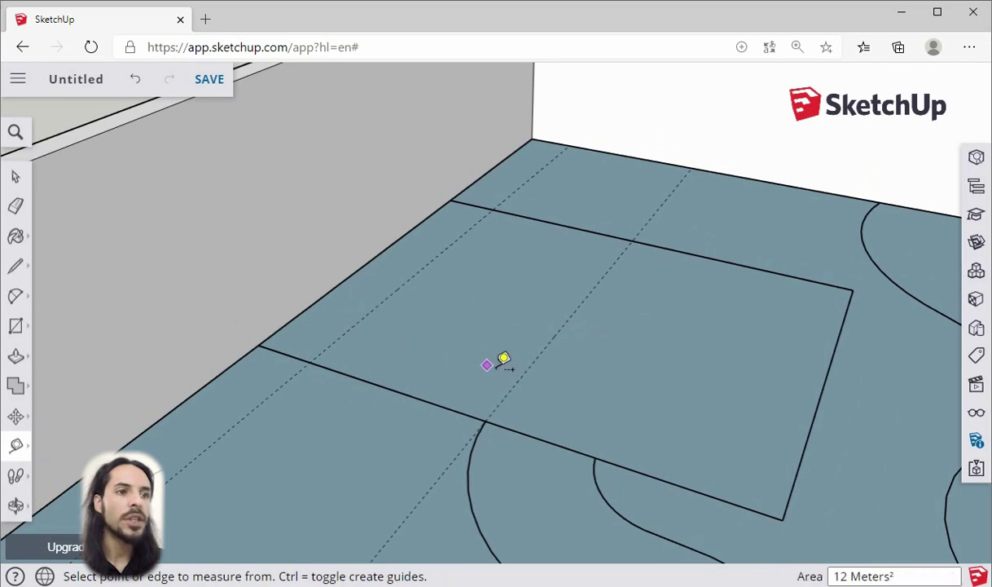
click(367, 262)
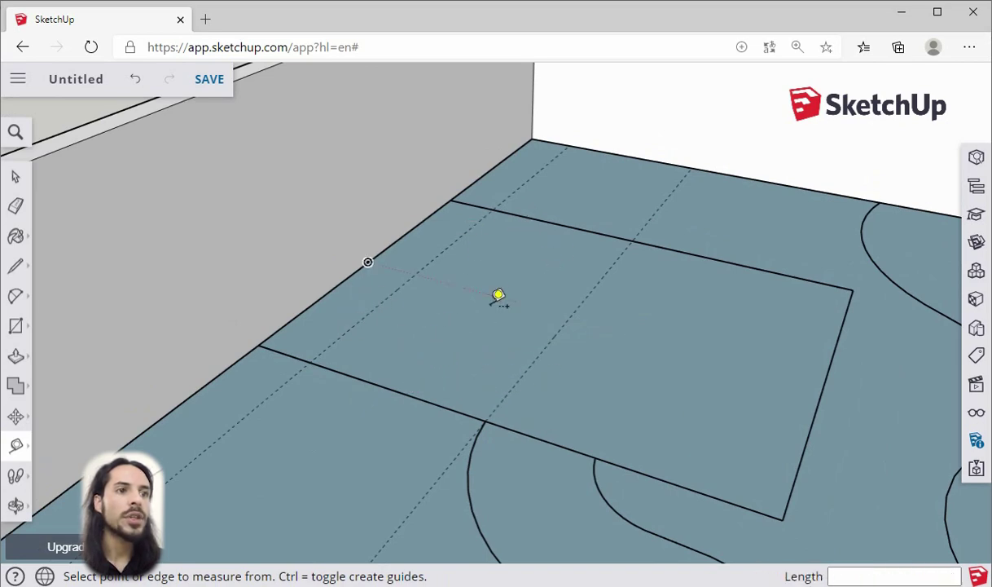
scroll(530, 336, down, 1)
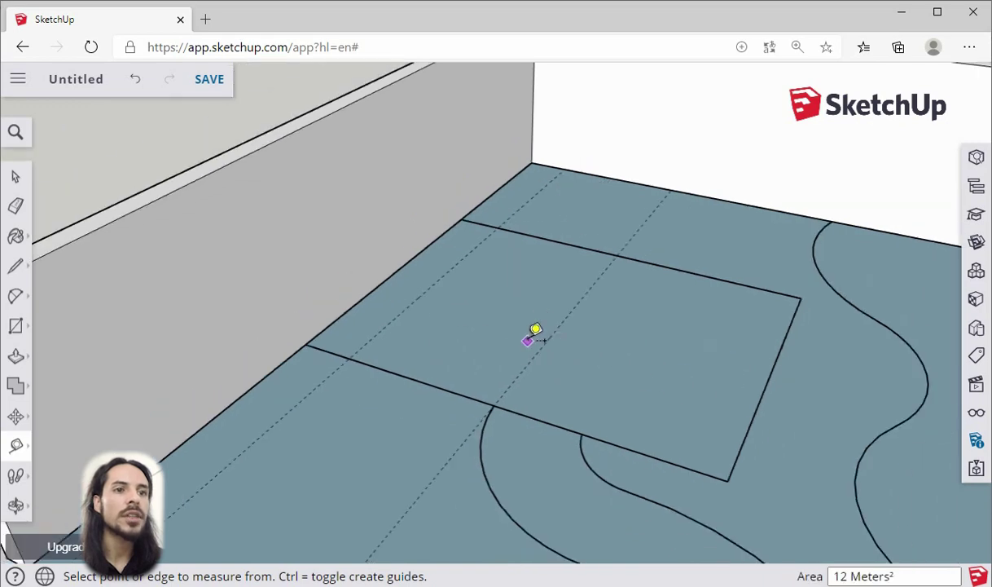
scroll(695, 339, up, 1)
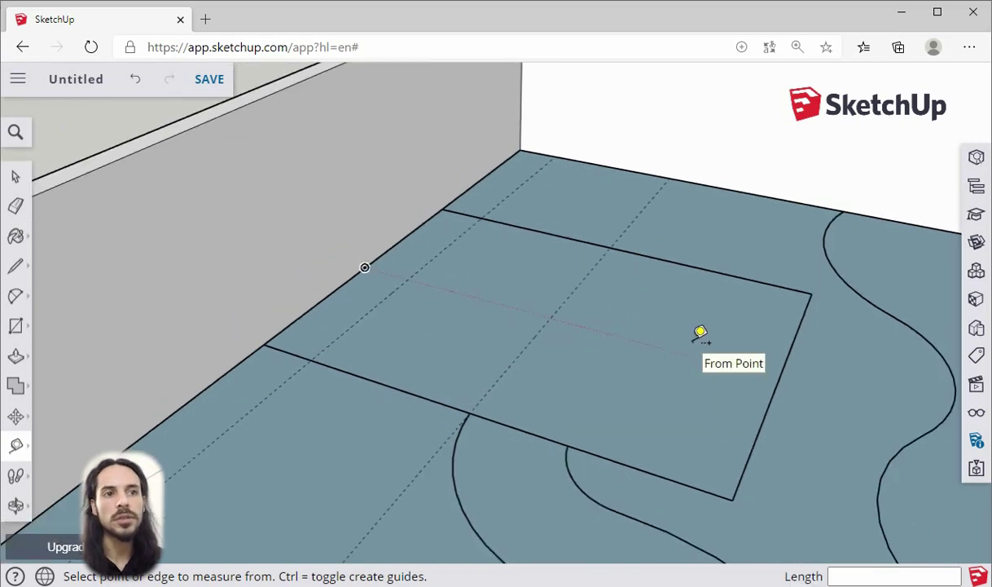
middle_drag(594, 332, 619, 334)
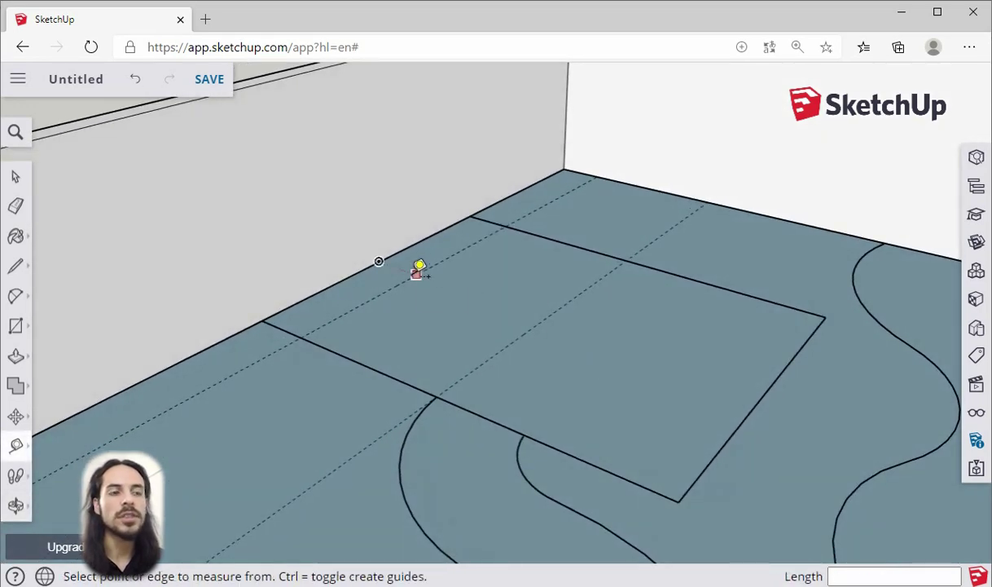
scroll(442, 272, up, 1)
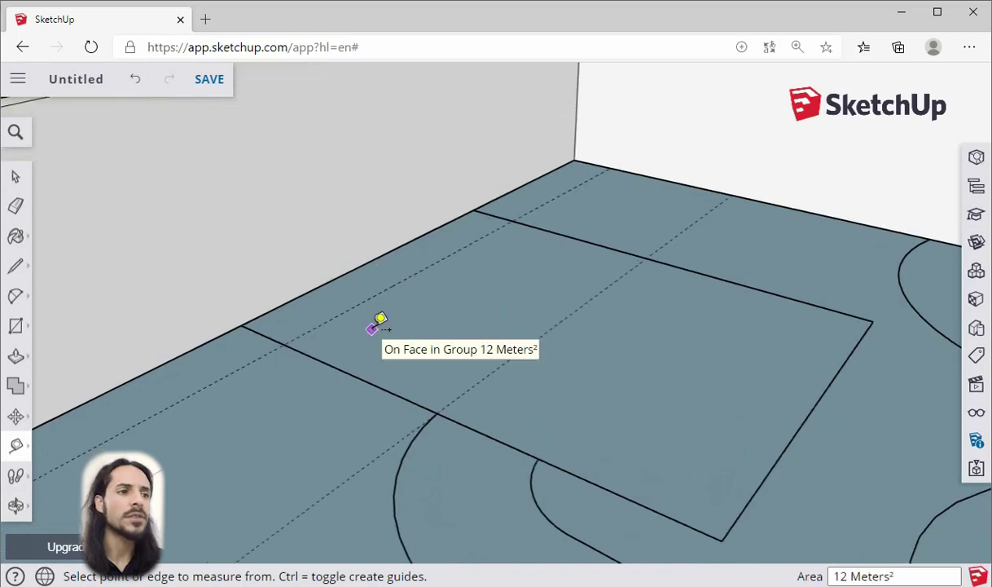
scroll(314, 330, up, 1)
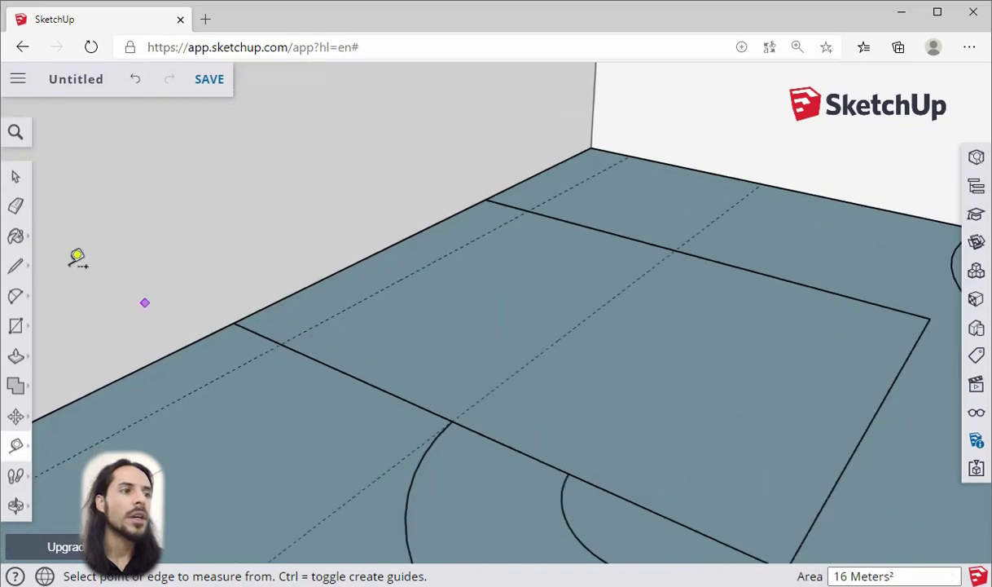
- Draw a 0.1 by 0.1 m square inside the rectangle, starting where the first guide crosses its near short edge
click(16, 325)
scroll(309, 338, up, 3)
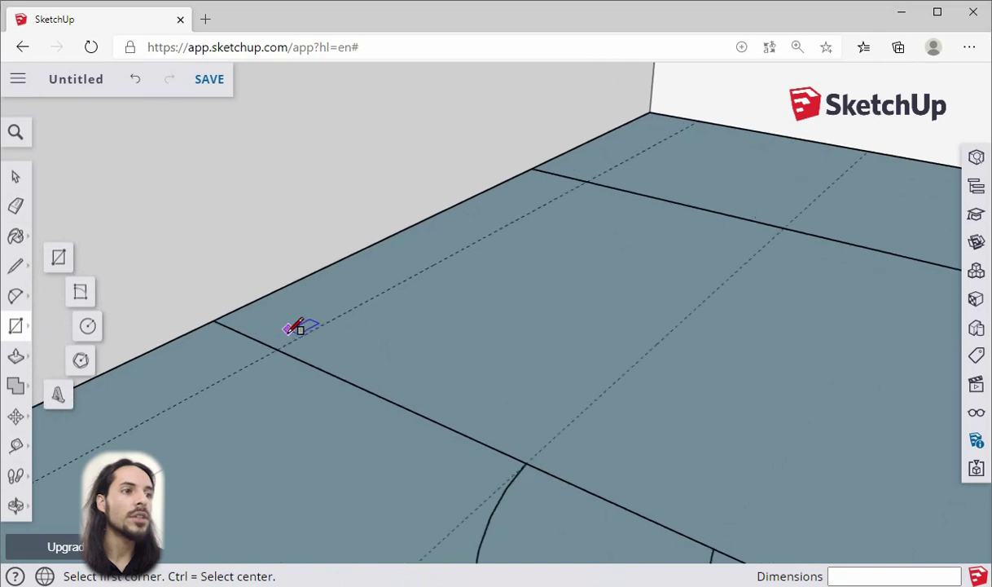
click(273, 358)
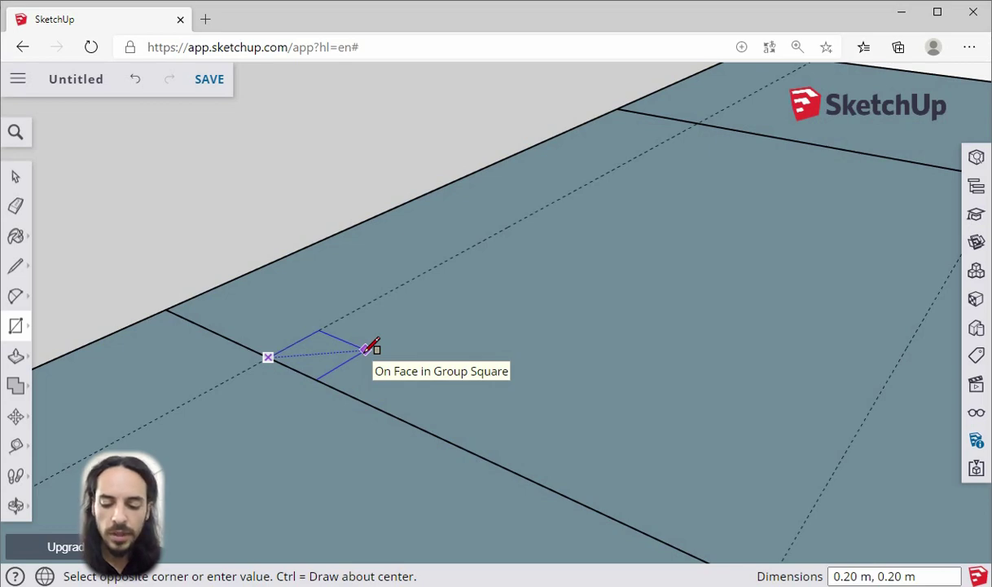
text(0.1)
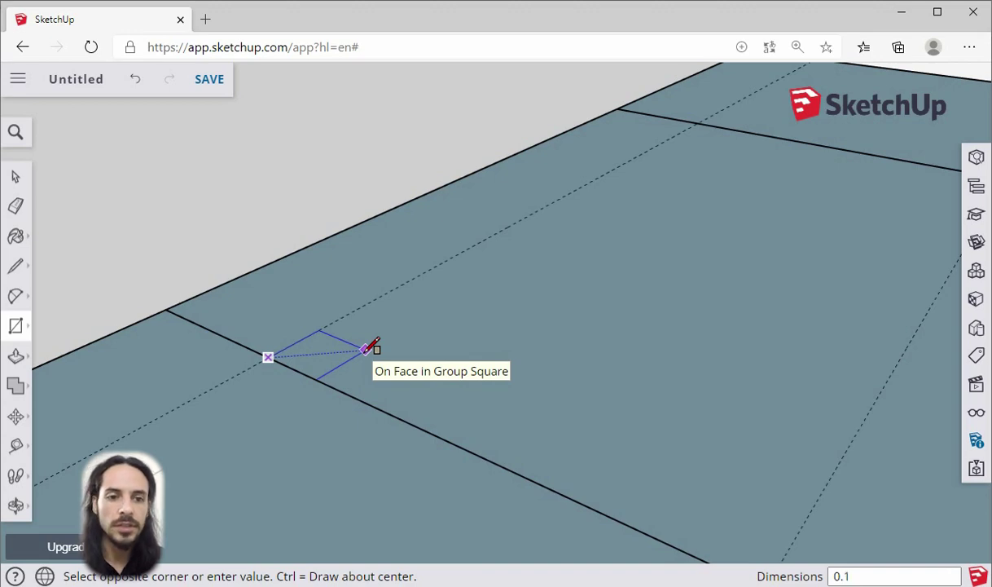
text(,)
text(0.24)
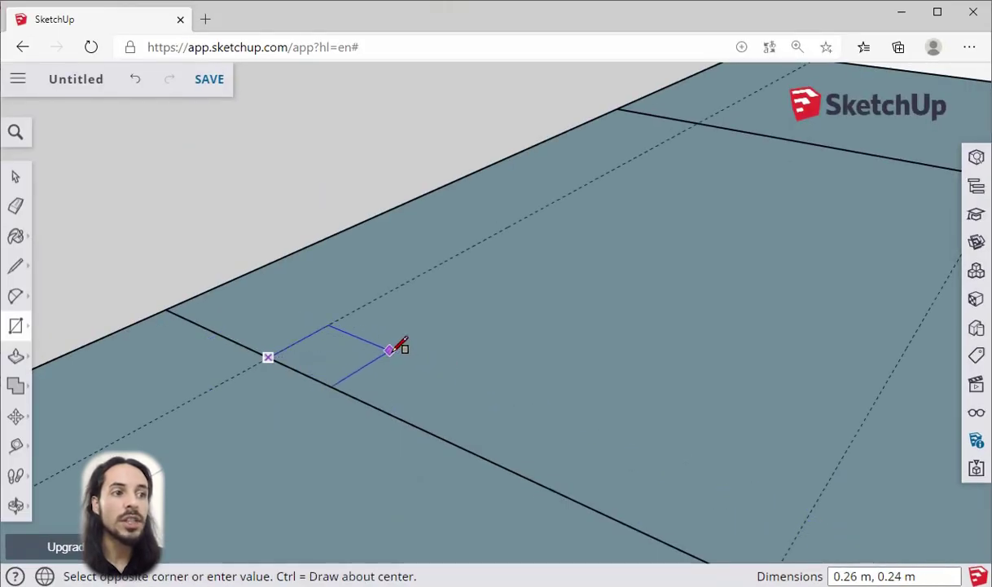
text(0.1,0.1)
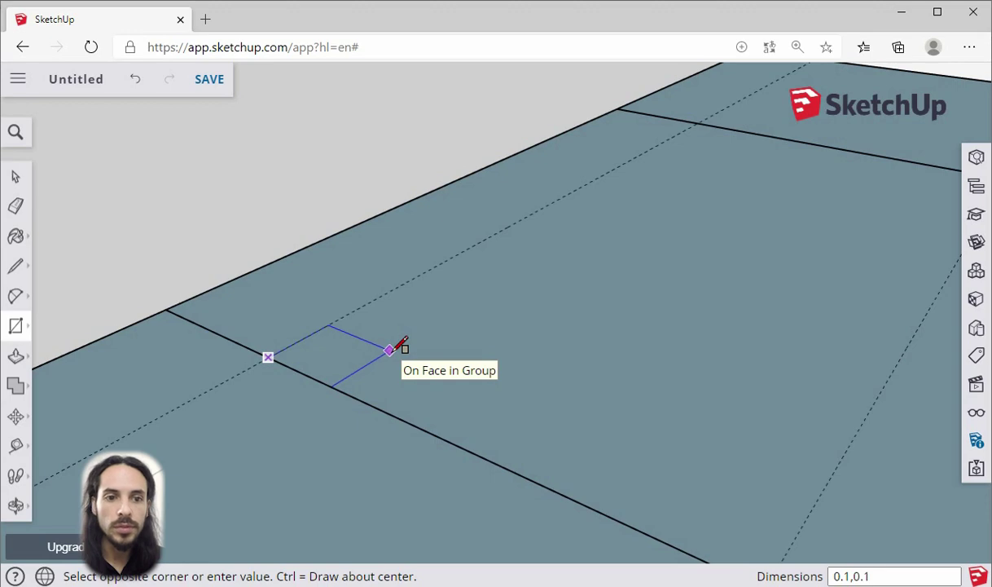
key(Return)
- Select the small square with its edges and make it a component, keeping the default definition name and no glue alignment
click(16, 177)
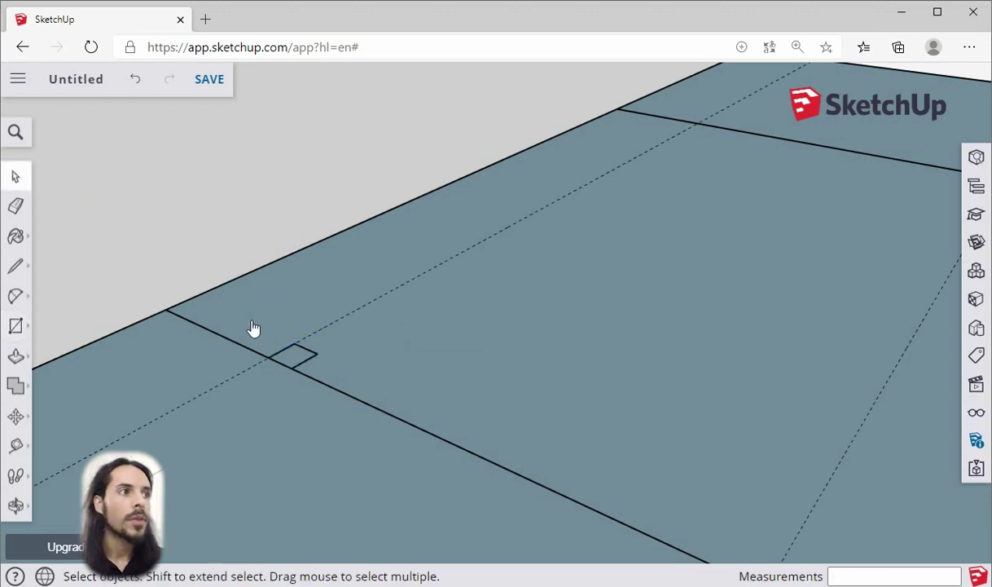
click(286, 358)
scroll(288, 359, up, 3)
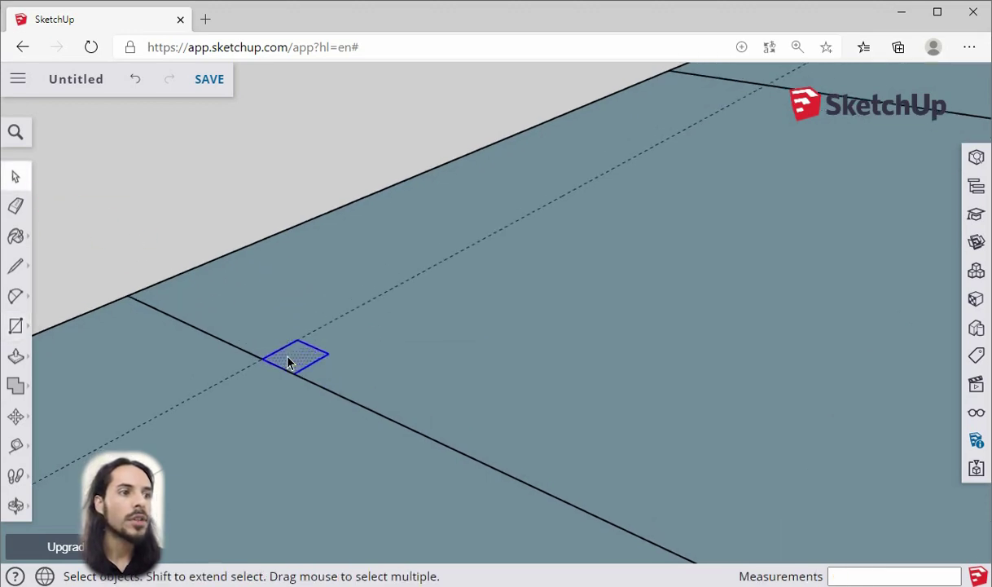
scroll(288, 359, down, 3)
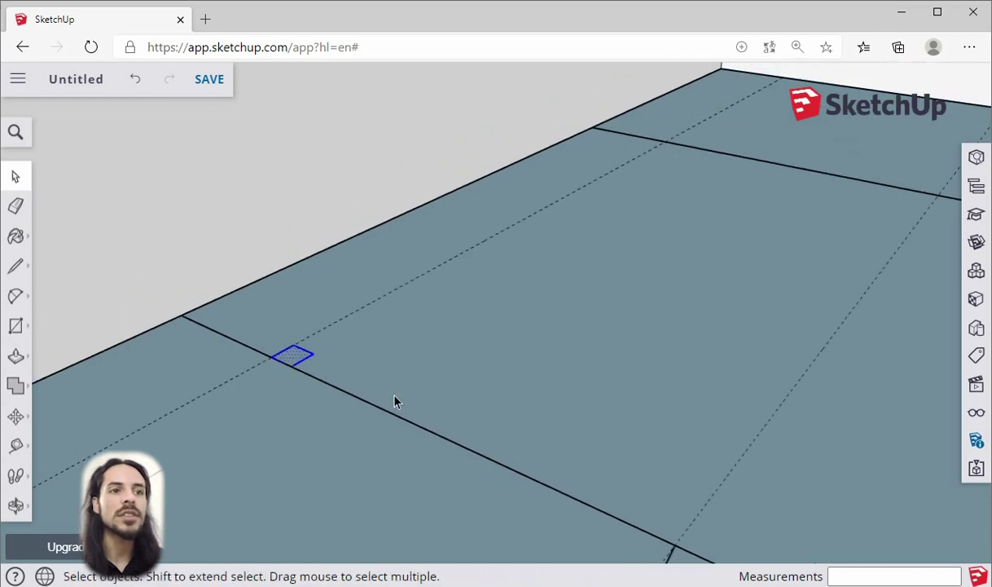
right_click(295, 363)
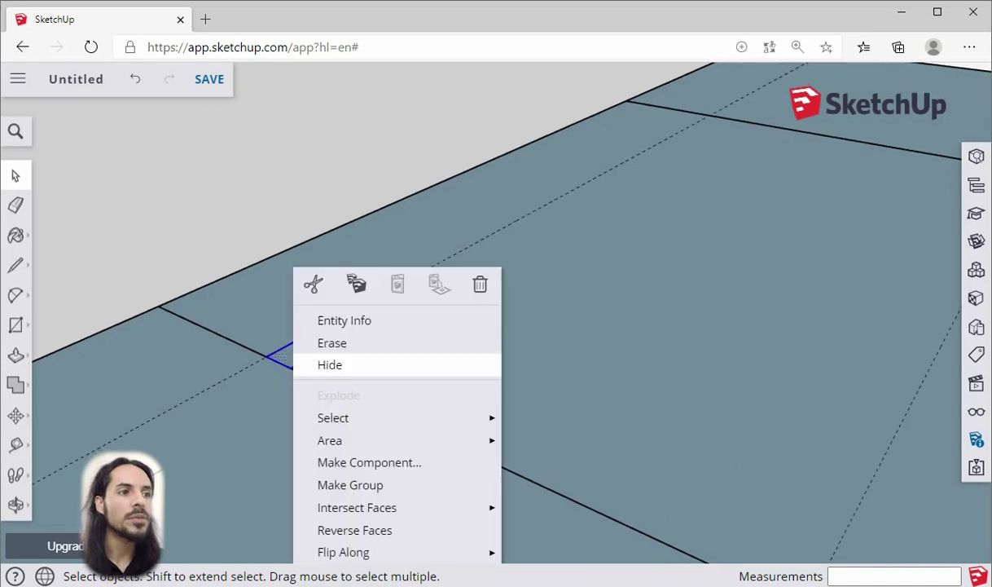
click(395, 466)
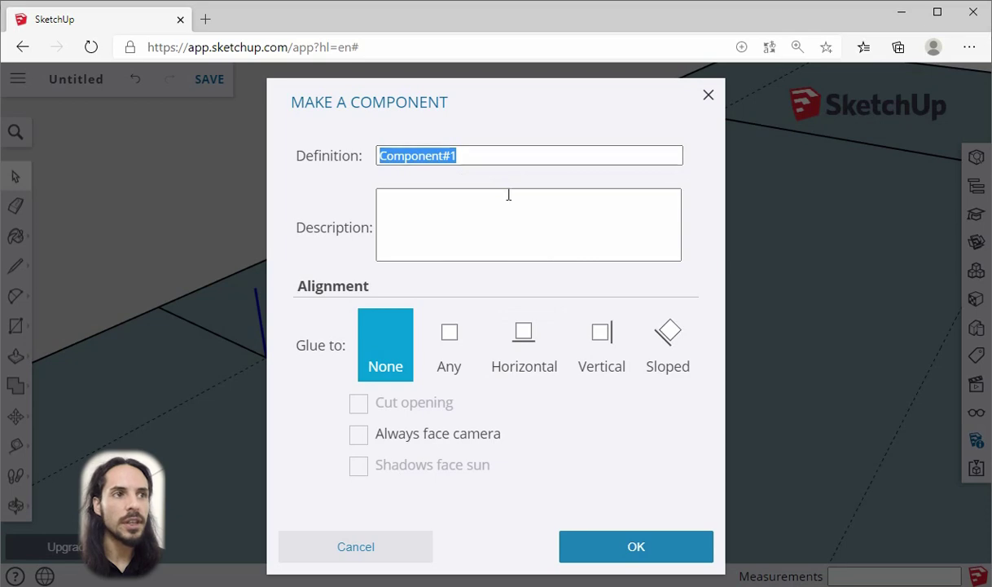
click(636, 549)
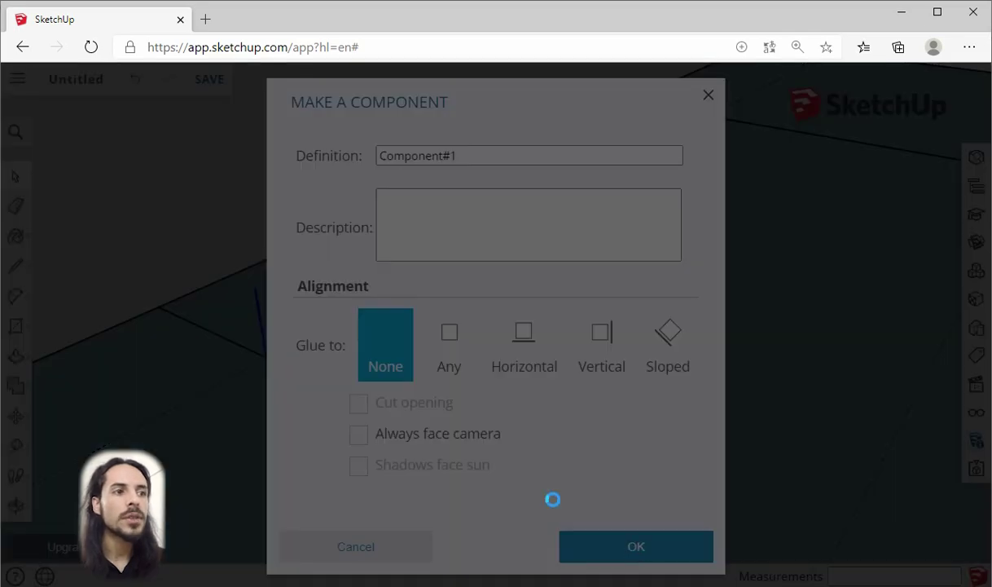
- Copy the square component along the near edge so its outer corner snaps to the second guide's intersection with that edge
scroll(321, 348, up, 3)
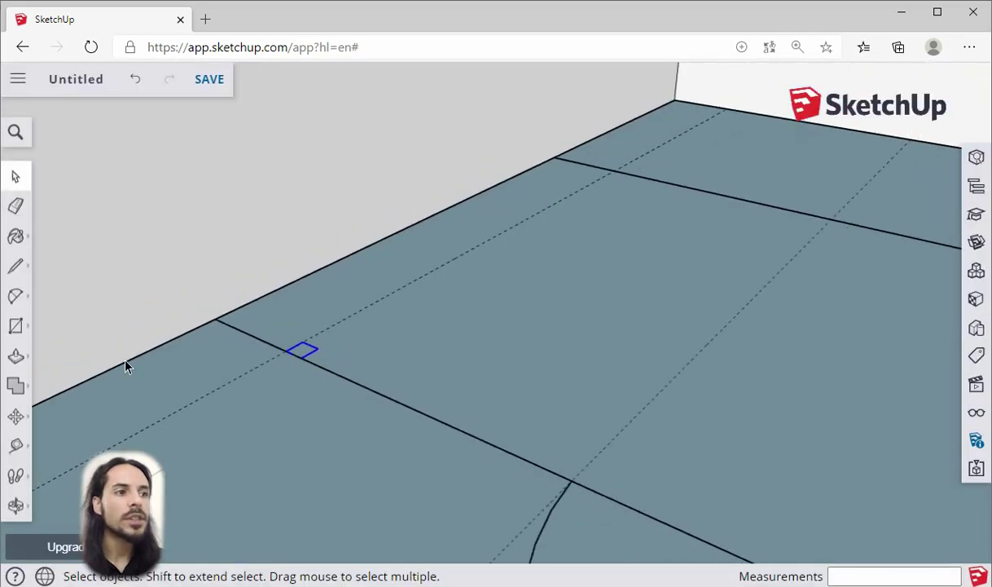
click(12, 423)
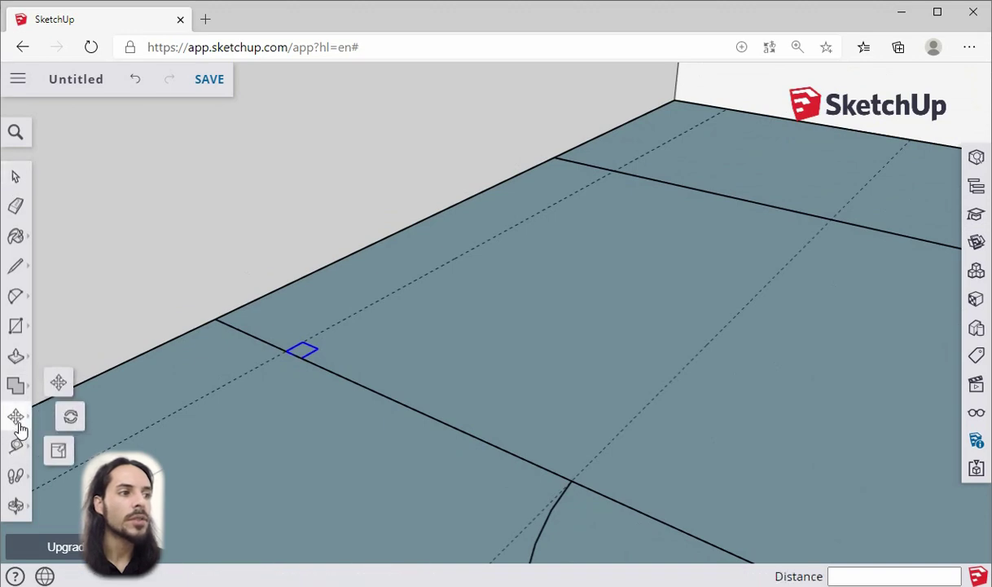
click(59, 382)
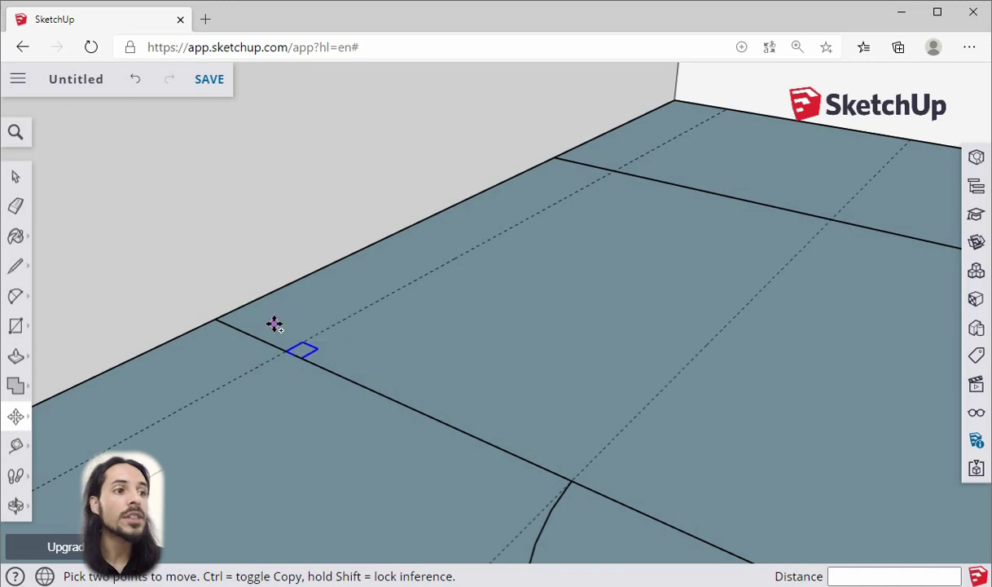
scroll(300, 359, up, 4)
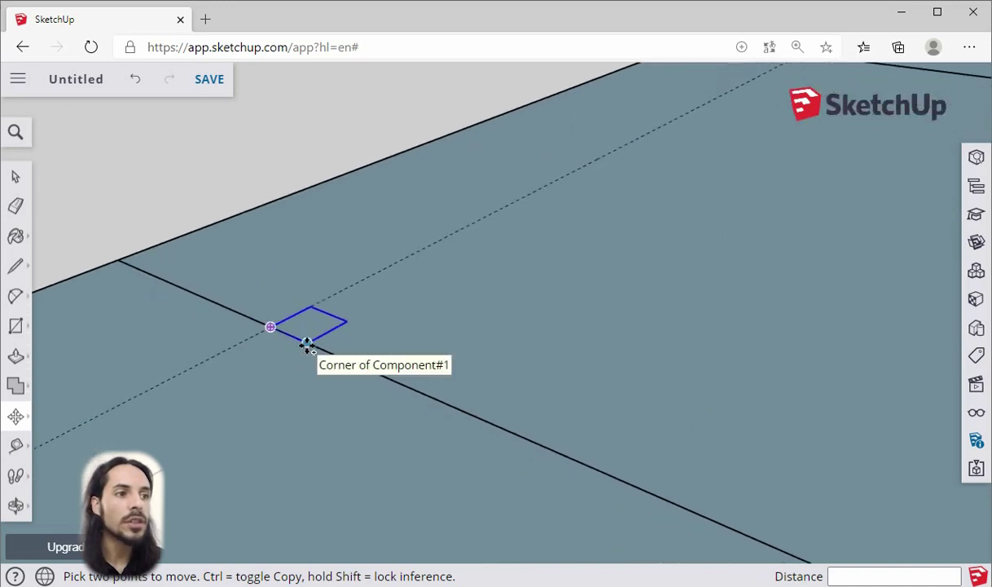
key(ctrl)
click(307, 345)
scroll(401, 344, down, 4)
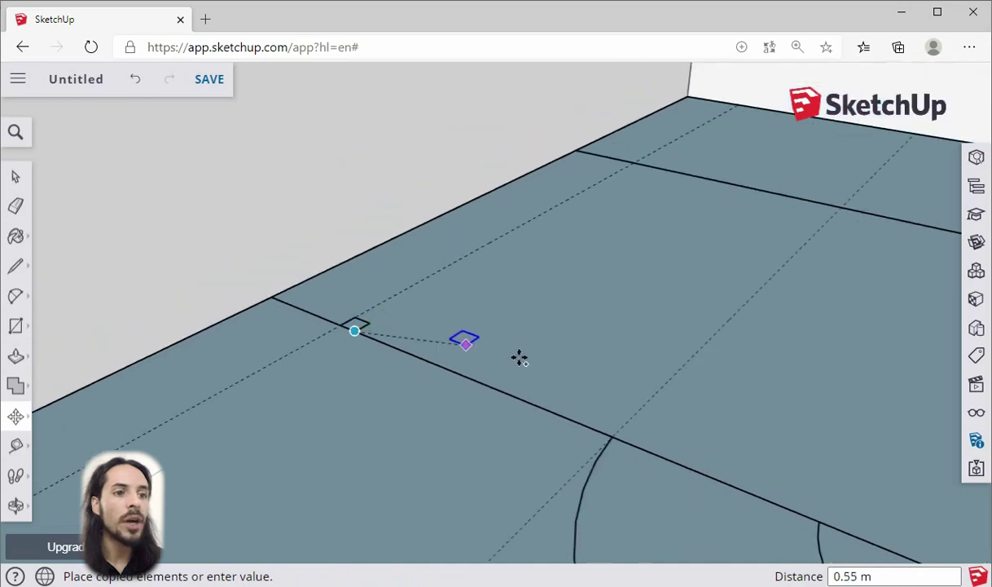
scroll(538, 358, up, 2)
scroll(624, 454, up, 1)
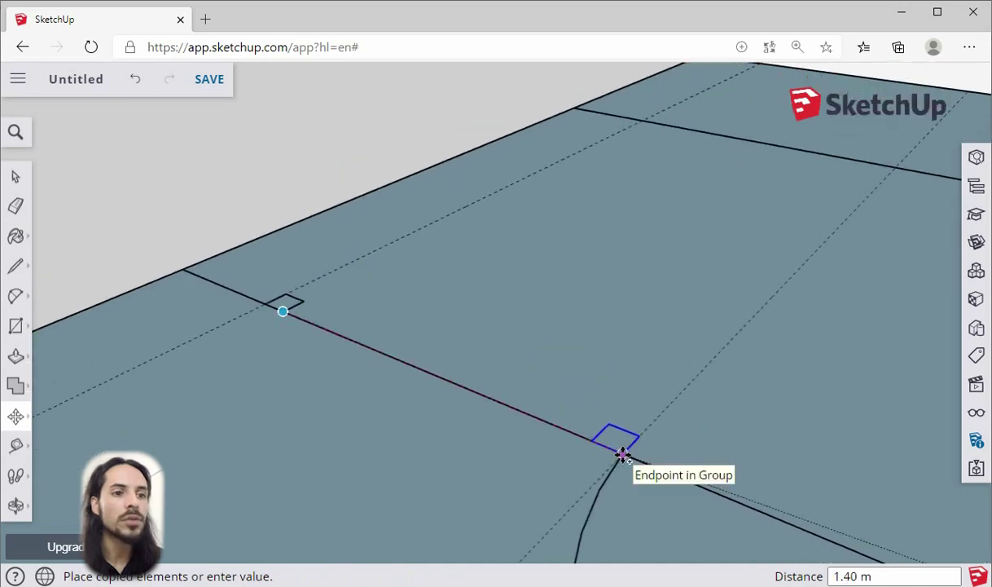
click(623, 455)
scroll(500, 371, down, 3)
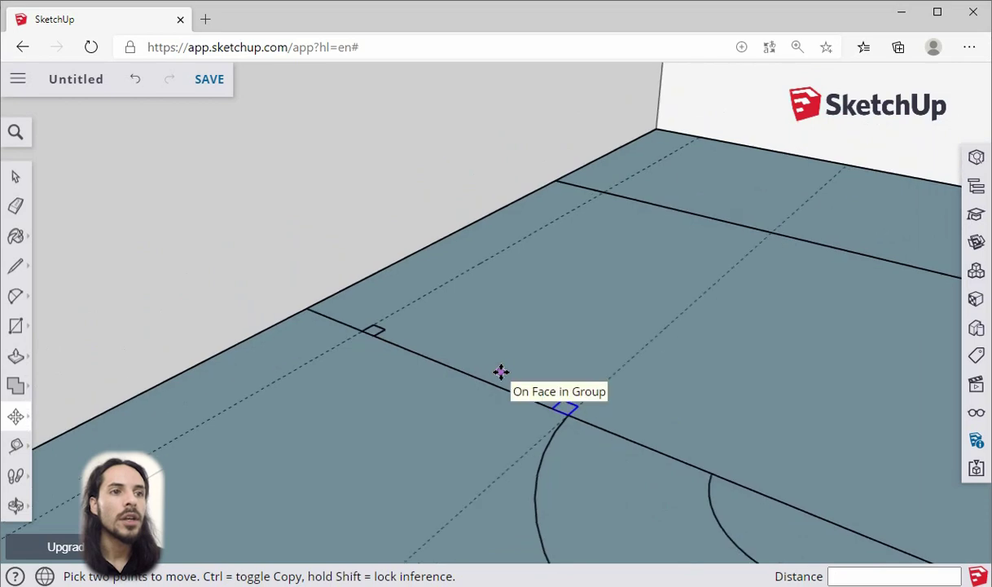
key(space)
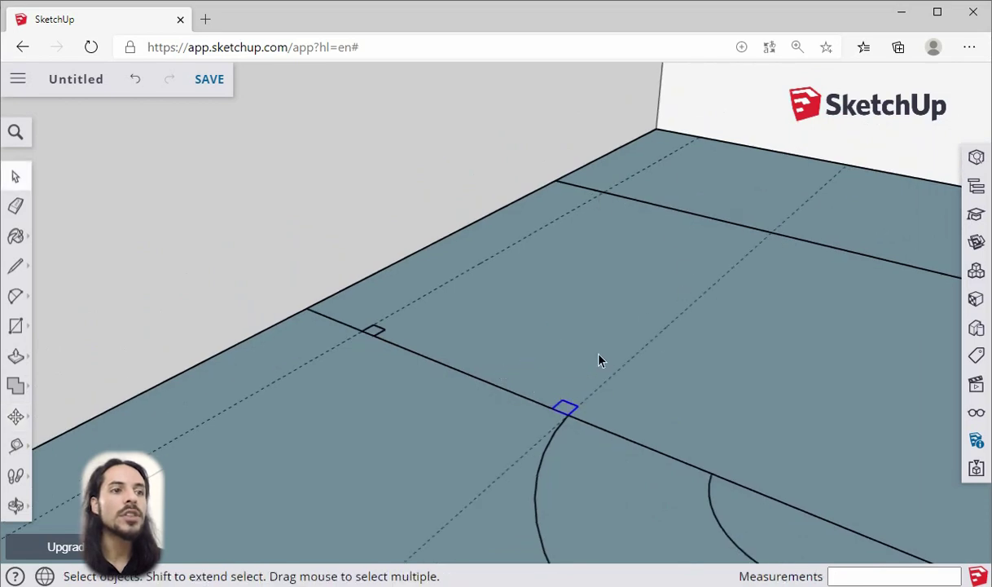
- Select both square components and copy them along the guides to the rectangle's opposite edge, keeping them inside the rectangle
scroll(566, 407, up, 2)
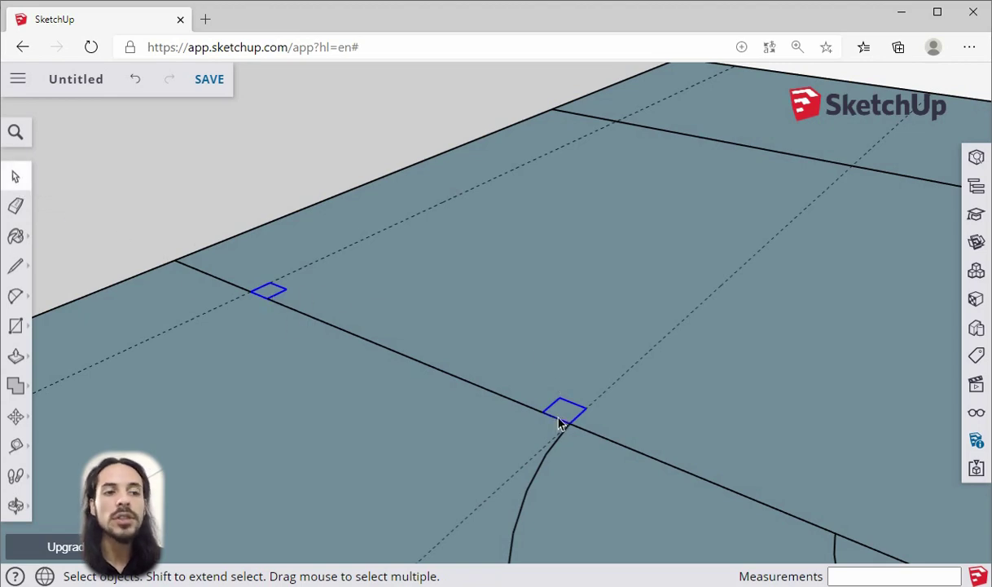
click(16, 416)
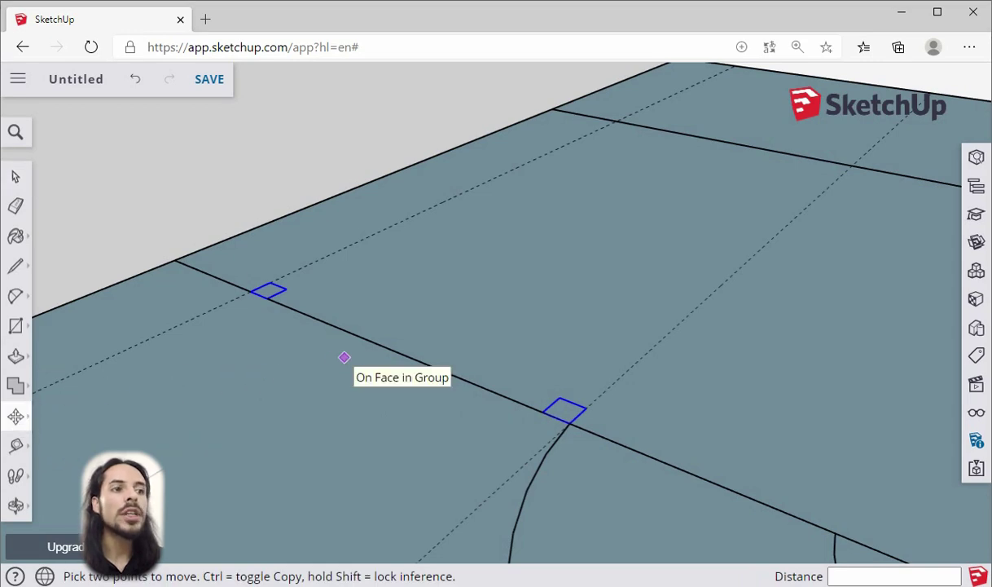
click(587, 406)
key(ctrl)
scroll(512, 400, down, 3)
scroll(760, 217, up, 5)
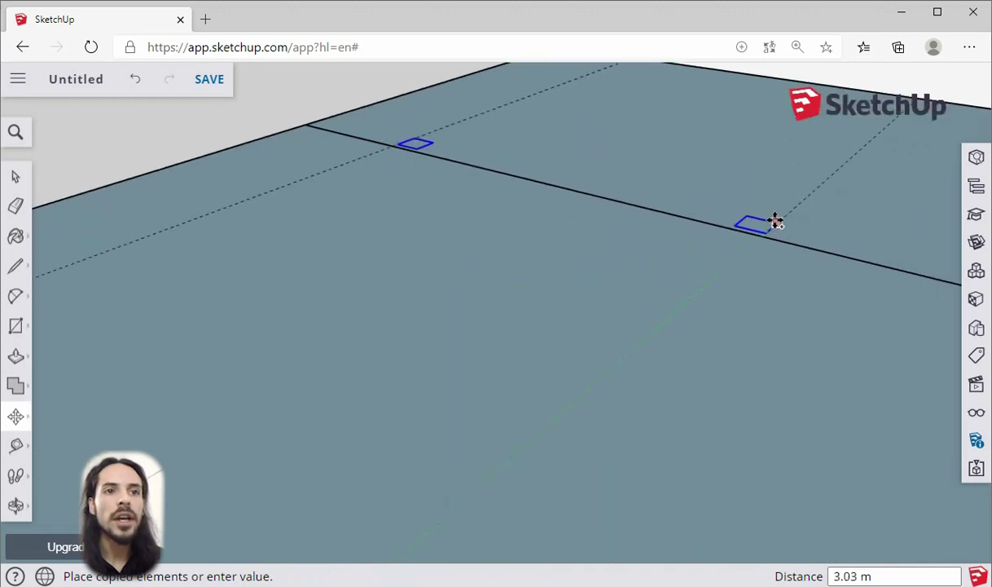
click(759, 238)
scroll(702, 255, down, 5)
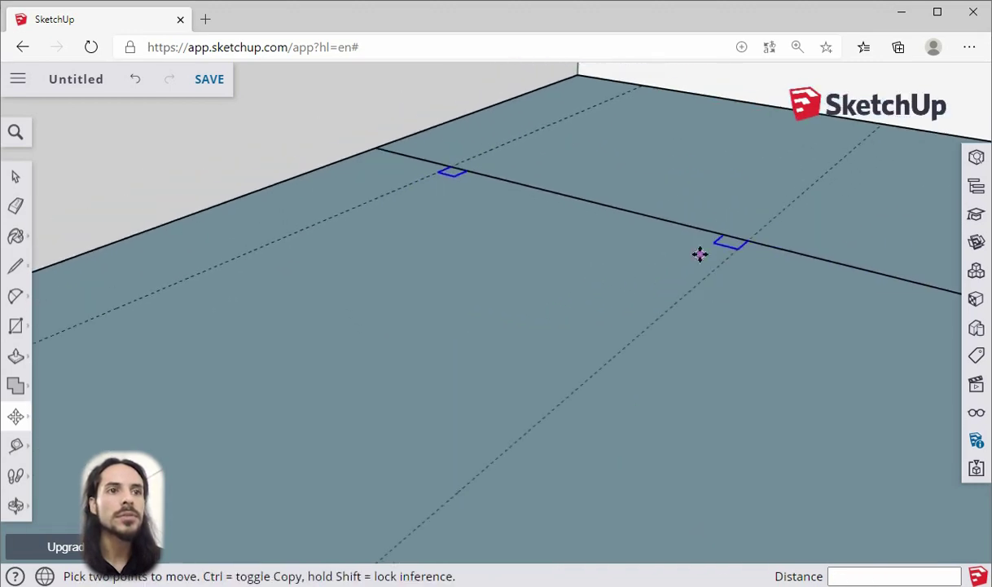
key(space)
- Open the square component for editing and push/pull its face up 2.10 m to form the four posts
scroll(570, 395, up, 5)
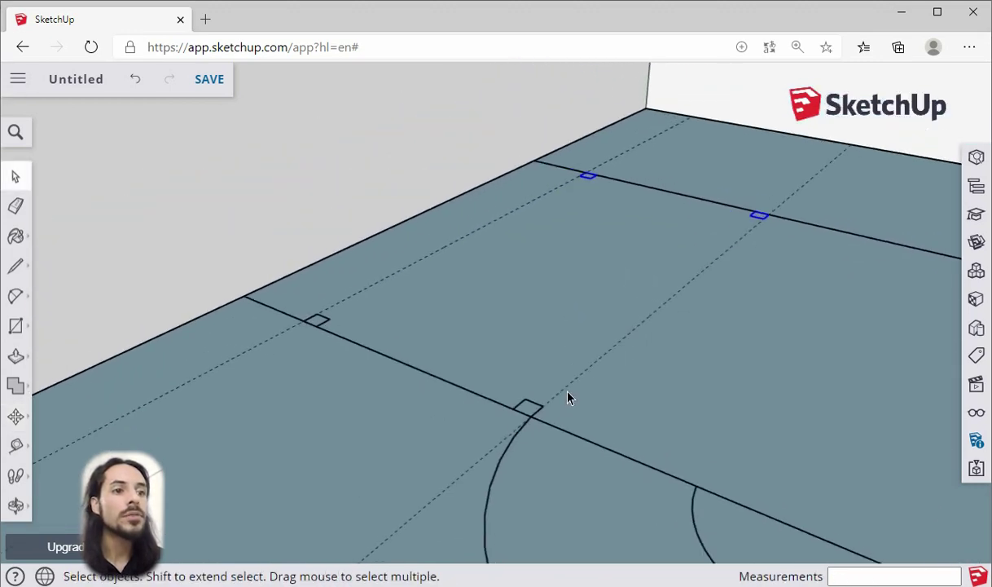
double_click(532, 399)
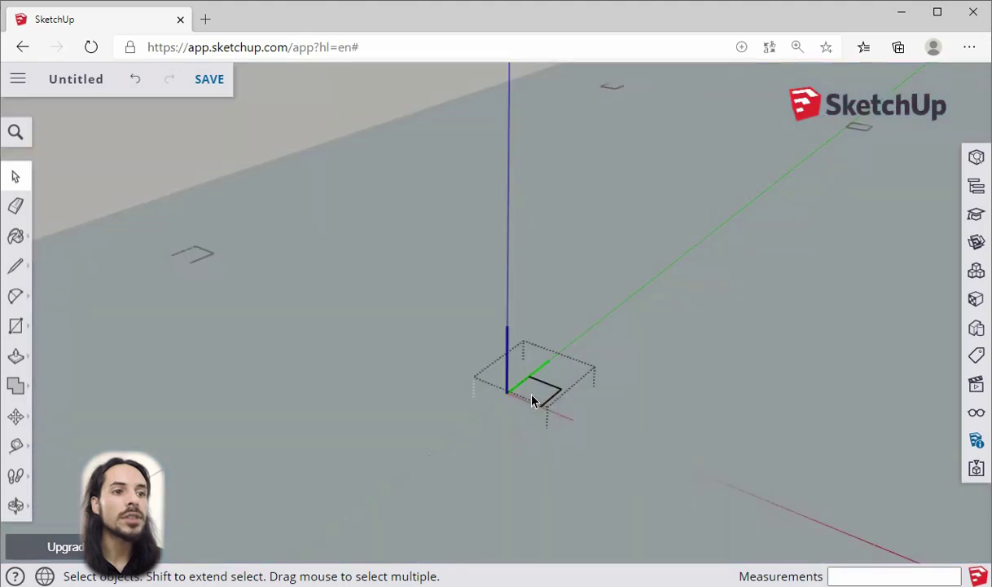
click(15, 356)
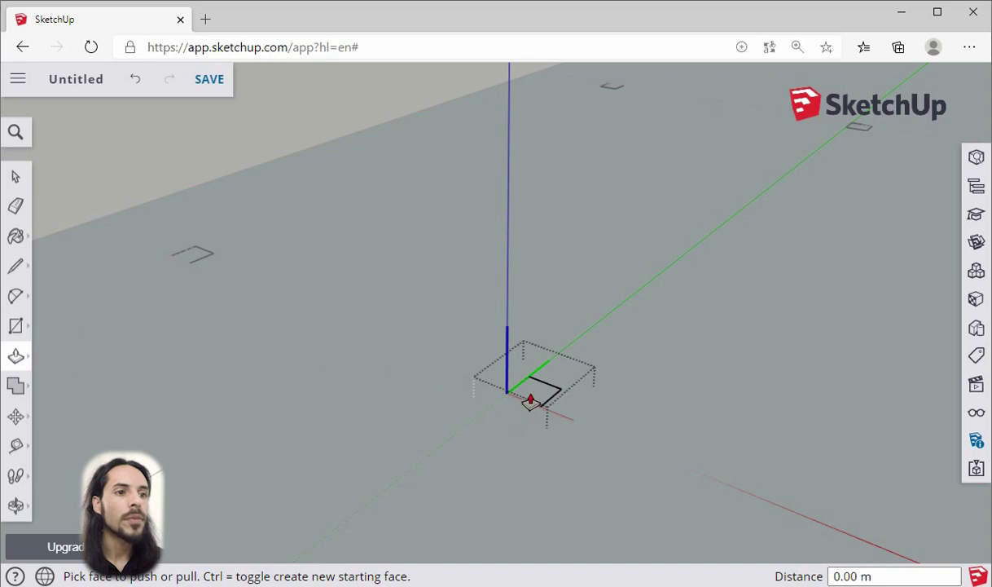
drag(545, 403, 557, 264)
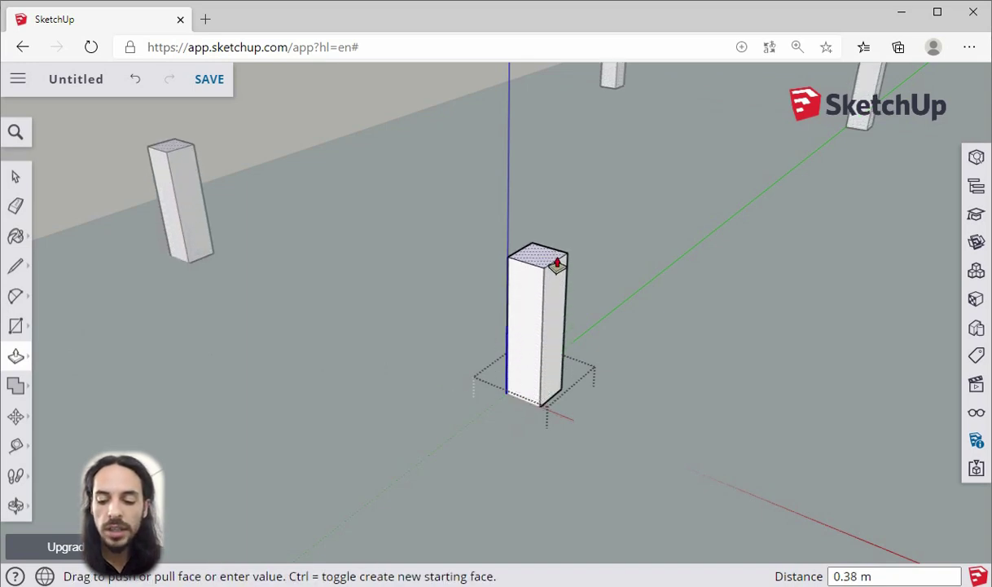
text(2.)
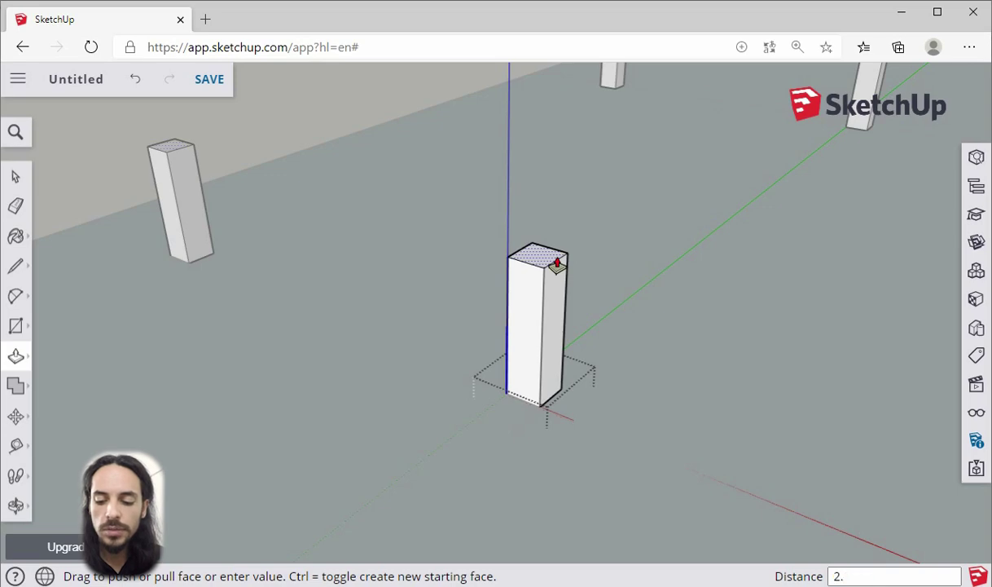
key(Return)
scroll(514, 435, down, 6)
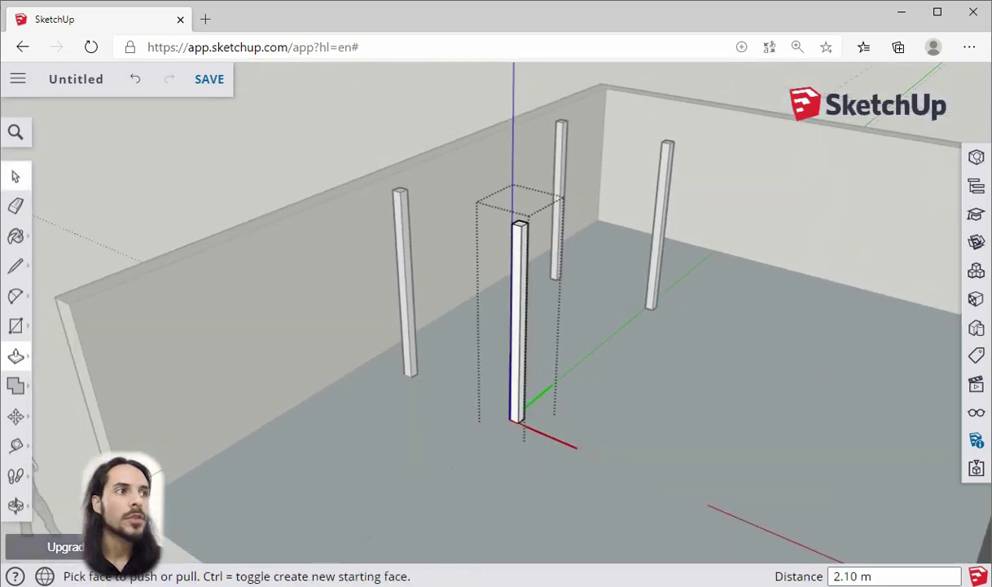
click(16, 179)
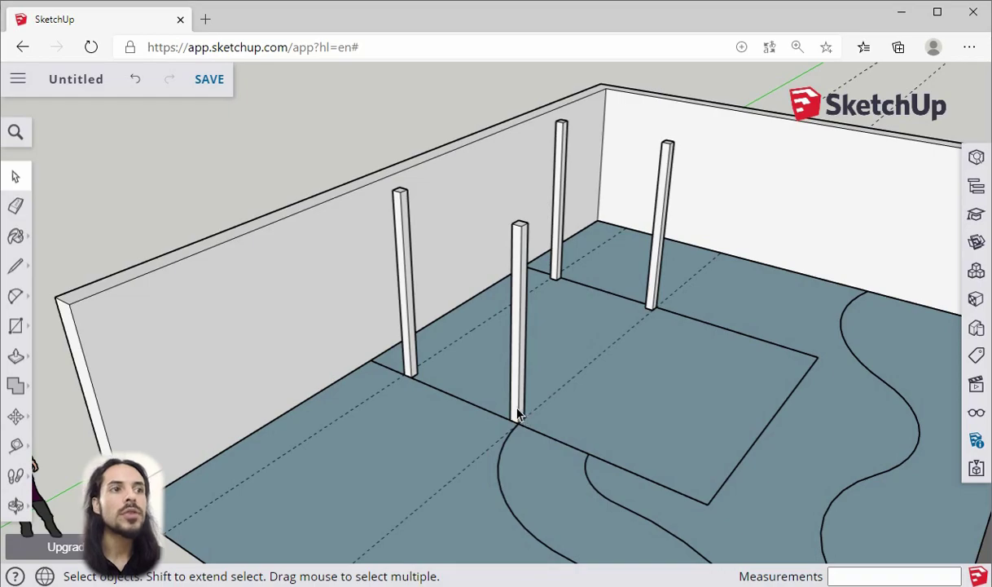
- Draw a 3.00 by 0.10 m rectangle across the tops of the two posts farther from the long wall, snapping to their outer corners
middle_drag(566, 381, 486, 401)
scroll(475, 240, up, 3)
click(18, 330)
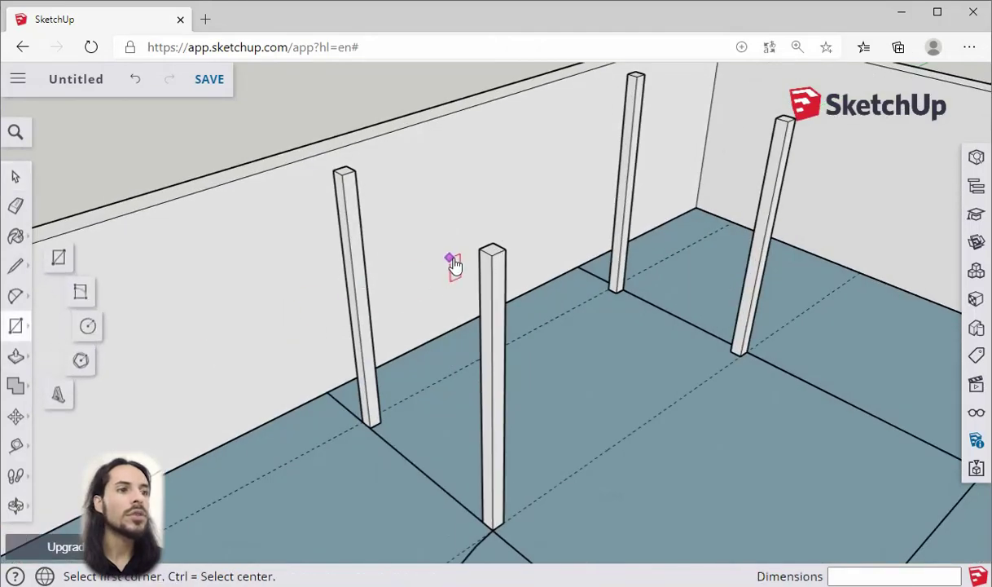
scroll(452, 267, up, 2)
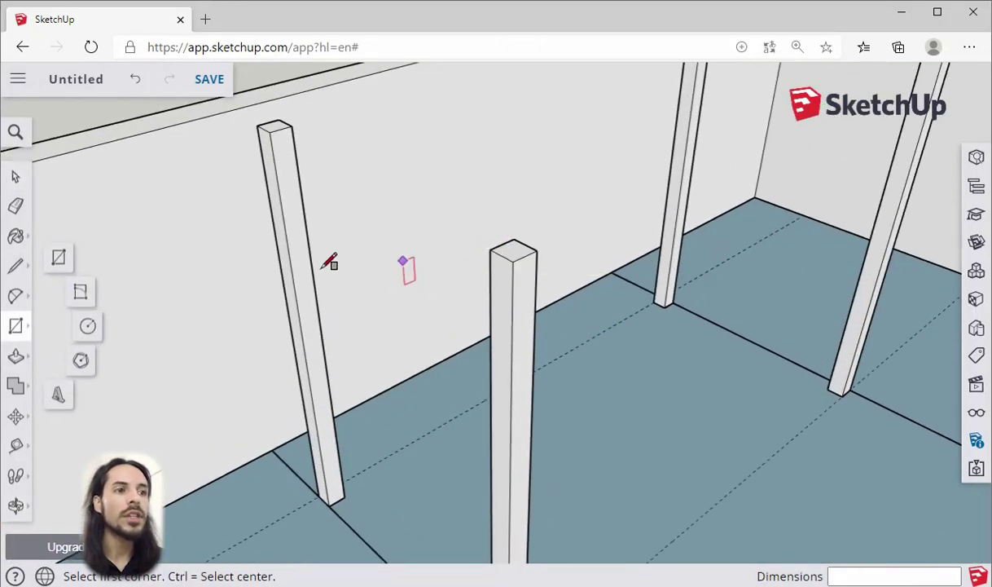
click(59, 258)
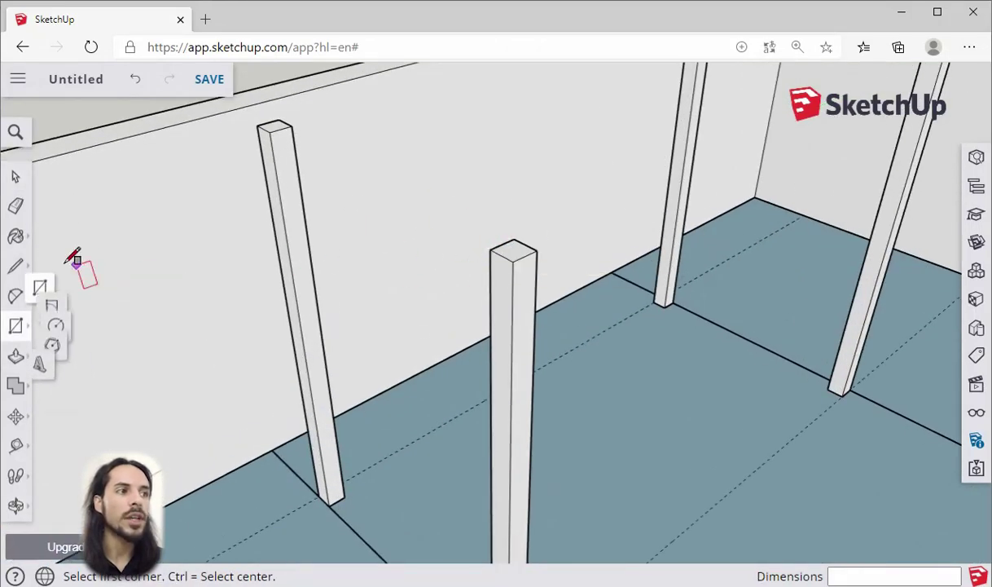
click(490, 250)
scroll(332, 383, down, 4)
scroll(675, 203, up, 4)
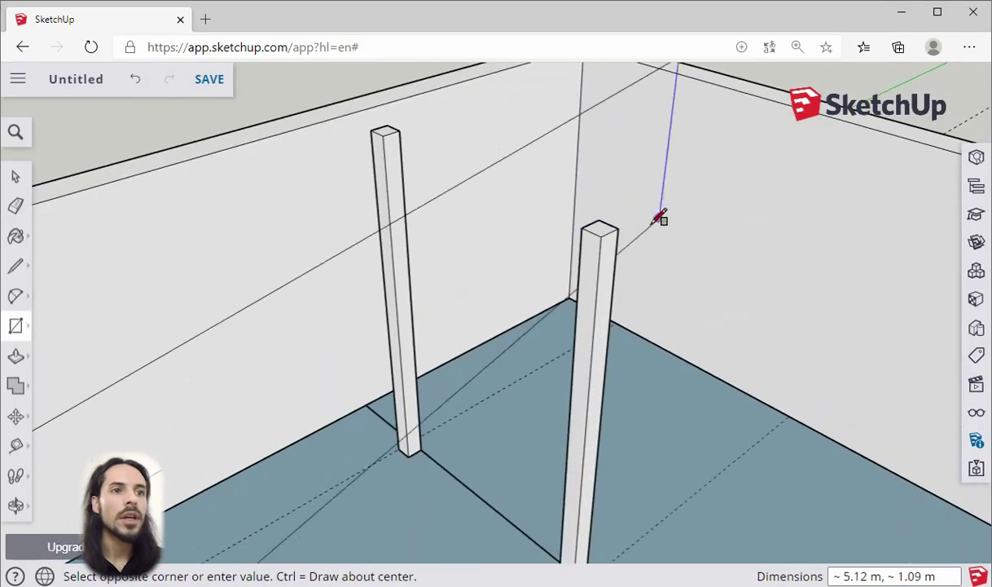
scroll(598, 231, up, 3)
scroll(613, 225, down, 3)
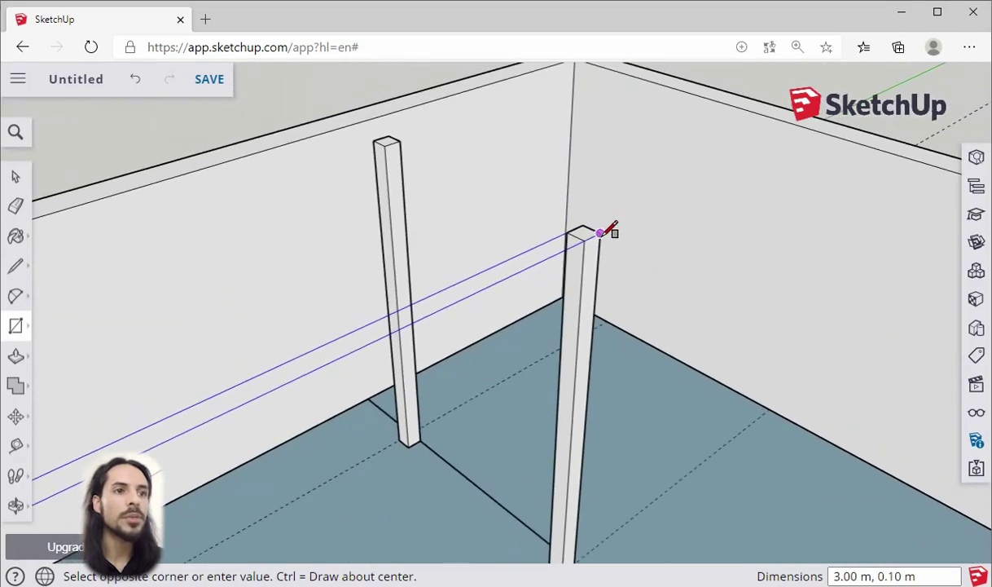
scroll(600, 232, down, 3)
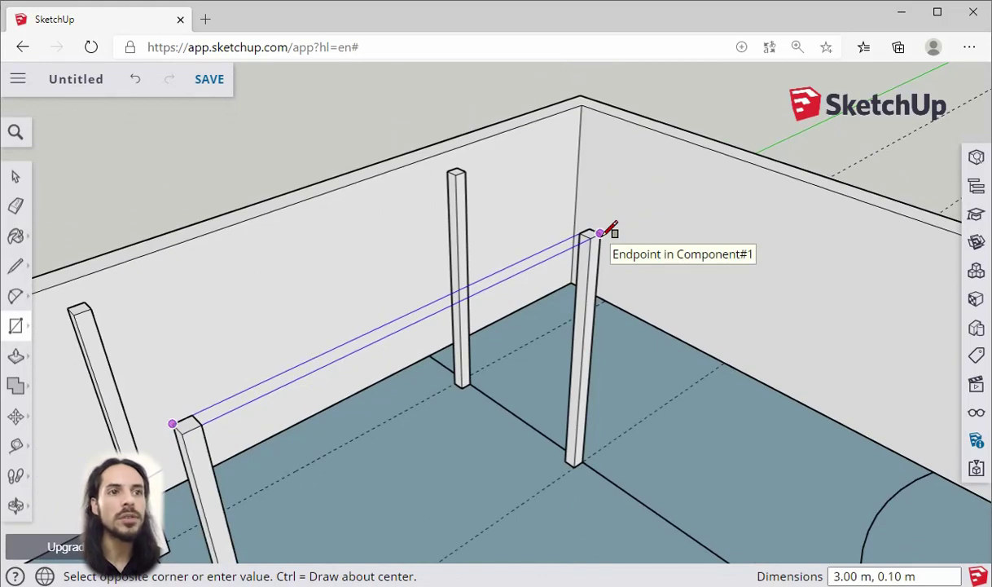
click(602, 232)
scroll(612, 213, down, 3)
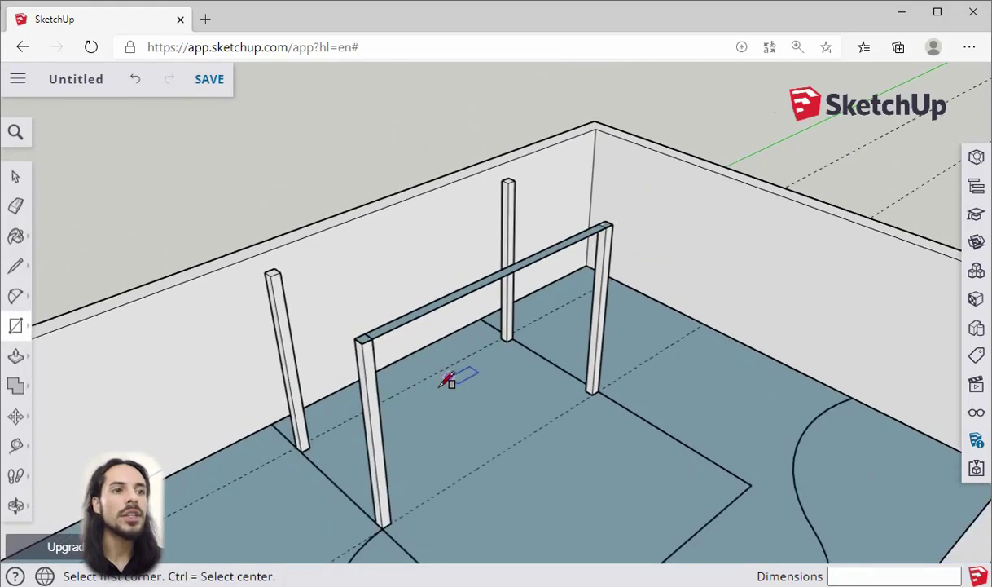
- Select the new rectangle with its edges and make it a component, keeping the default definition name and no glue alignment
scroll(444, 383, up, 2)
click(15, 177)
scroll(354, 287, up, 2)
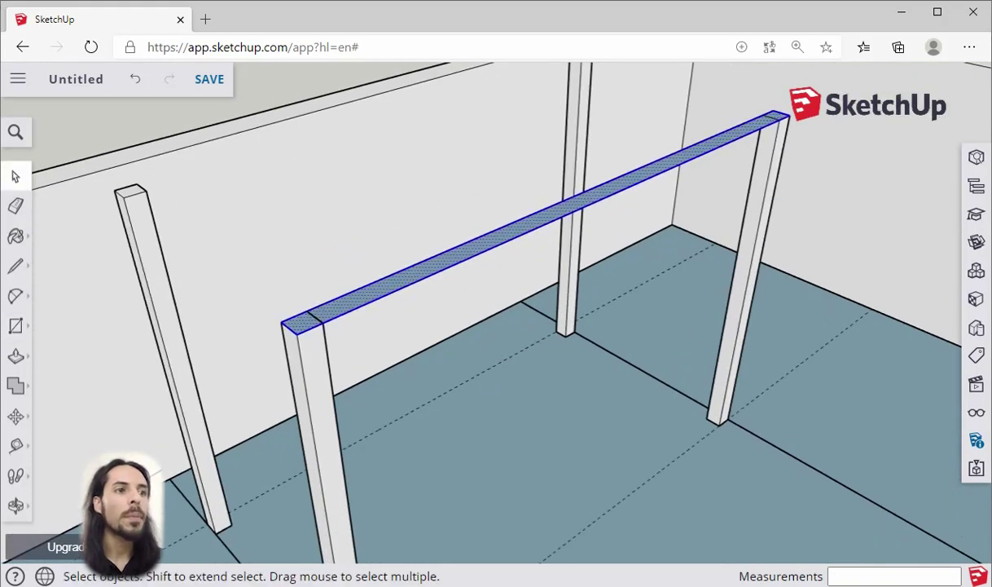
right_click(367, 299)
click(444, 463)
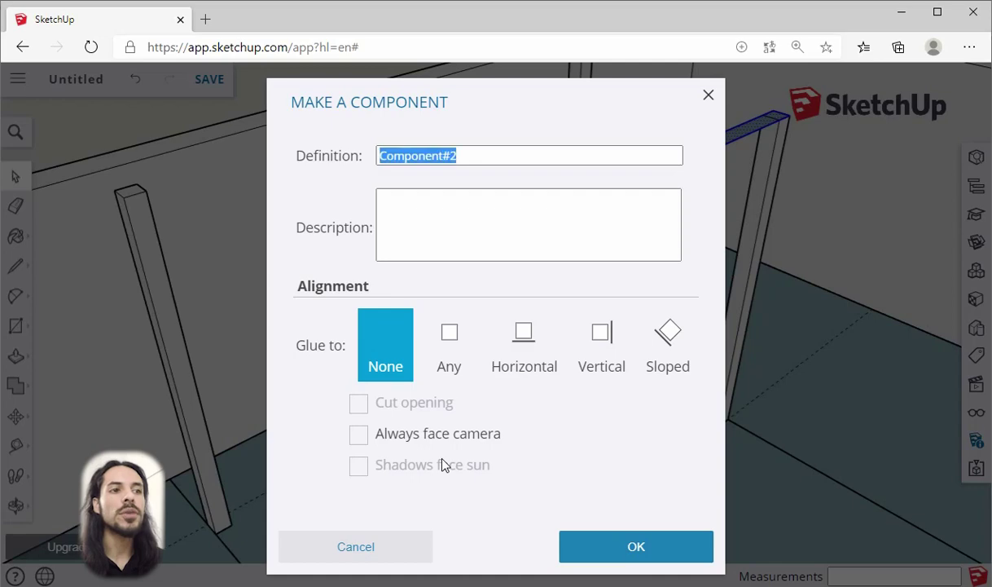
click(597, 546)
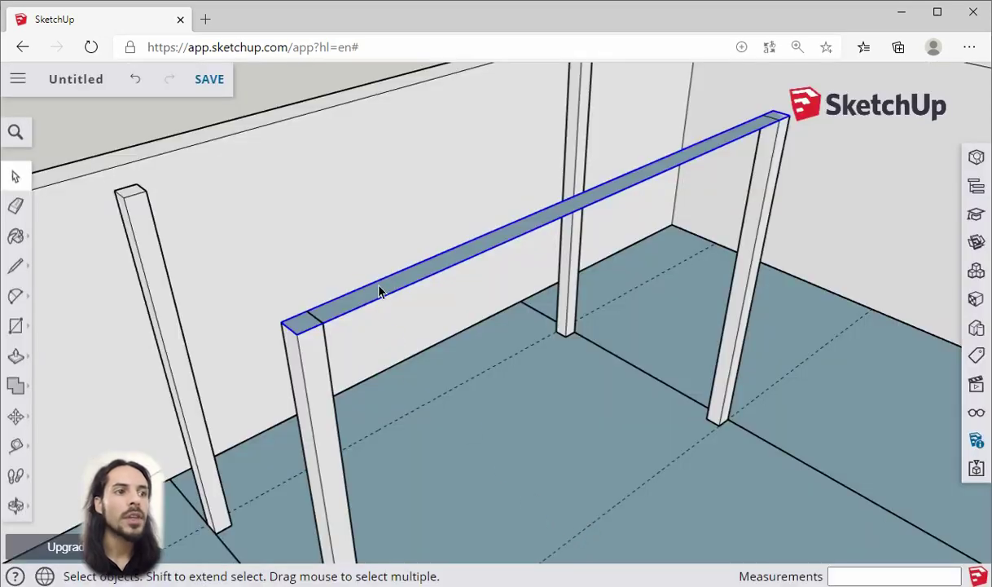
- Open the rectangle component for editing, extrude its face 0.1 m upward into a beam, and leave the component
double_click(381, 292)
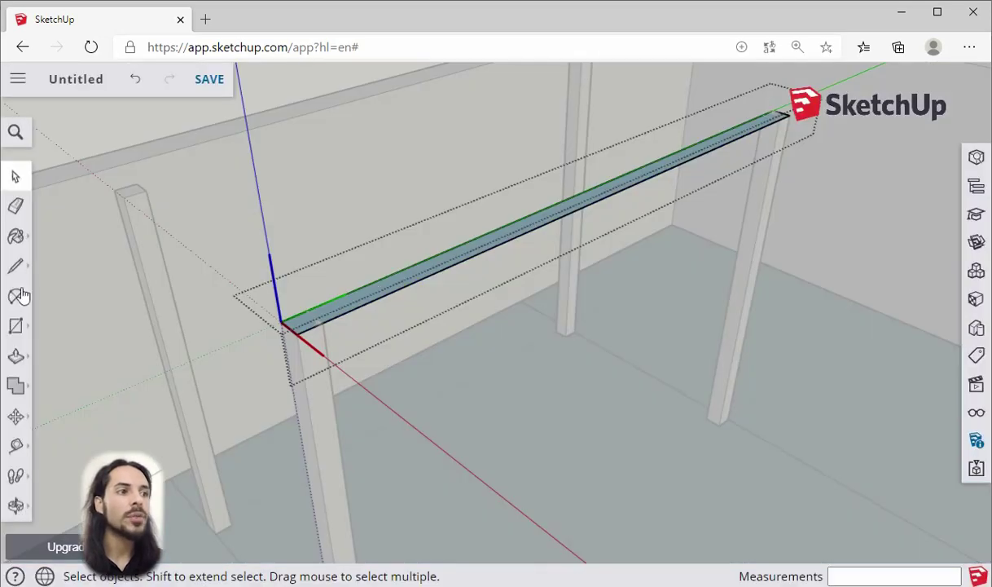
click(16, 356)
click(316, 314)
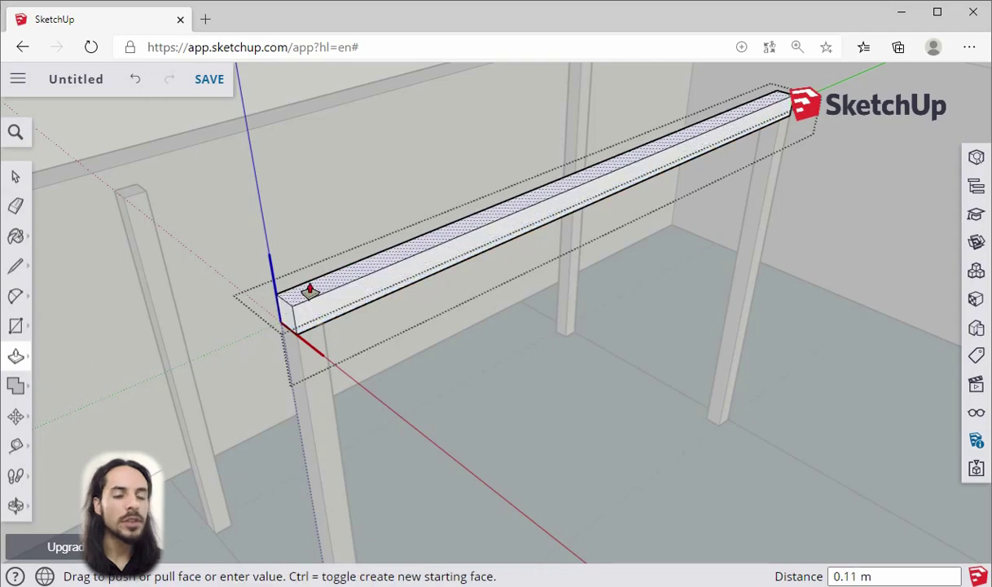
text(0.1)
key(Return)
scroll(317, 290, down, 2)
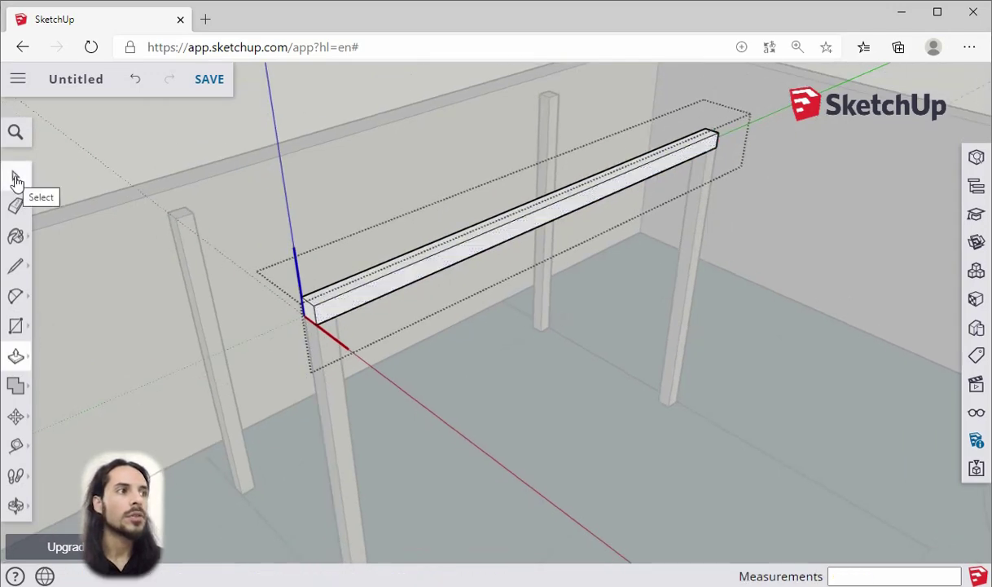
click(15, 178)
click(285, 94)
scroll(521, 256, down, 3)
- Copy the beam onto the two posts nearer the long wall, snapping its lower end corner to the matching post-top corner
click(431, 279)
middle_drag(329, 281, 408, 303)
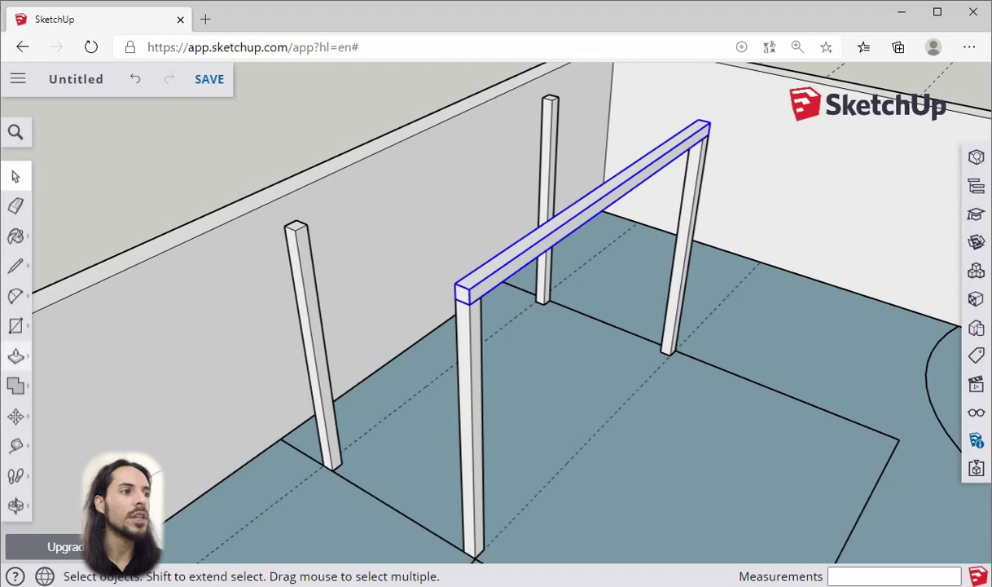
click(15, 416)
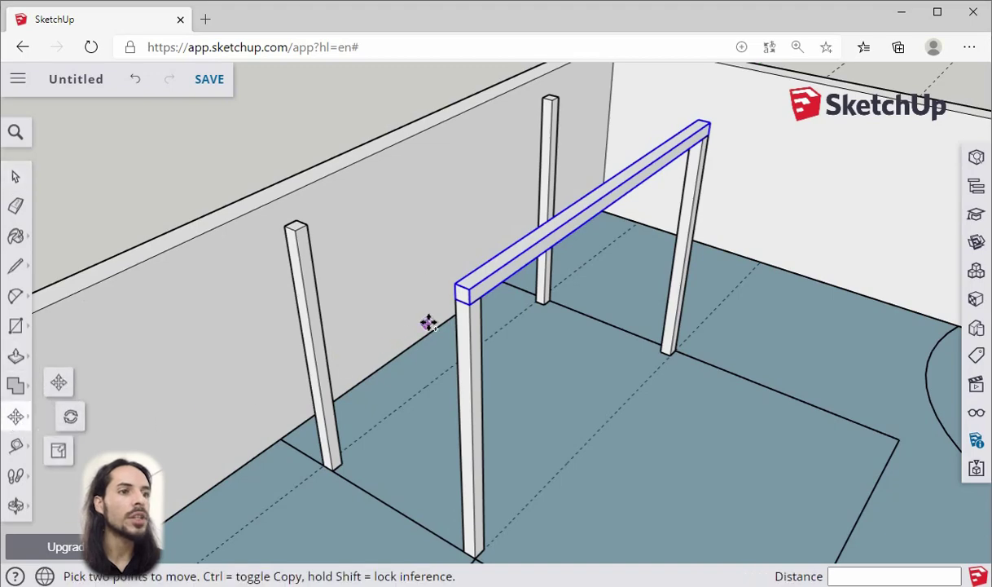
click(454, 302)
key(ctrl)
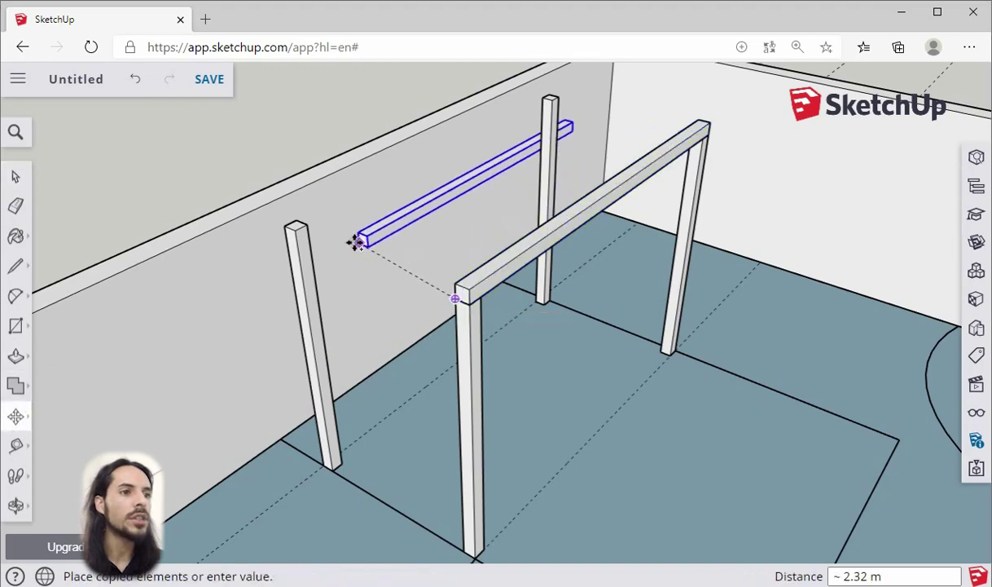
click(281, 223)
middle_drag(281, 223, 281, 222)
mouse_move(359, 299)
middle_down()
mouse_move(387, 310)
mouse_move(364, 221)
mouse_move(344, 296)
middle_up()
click(15, 176)
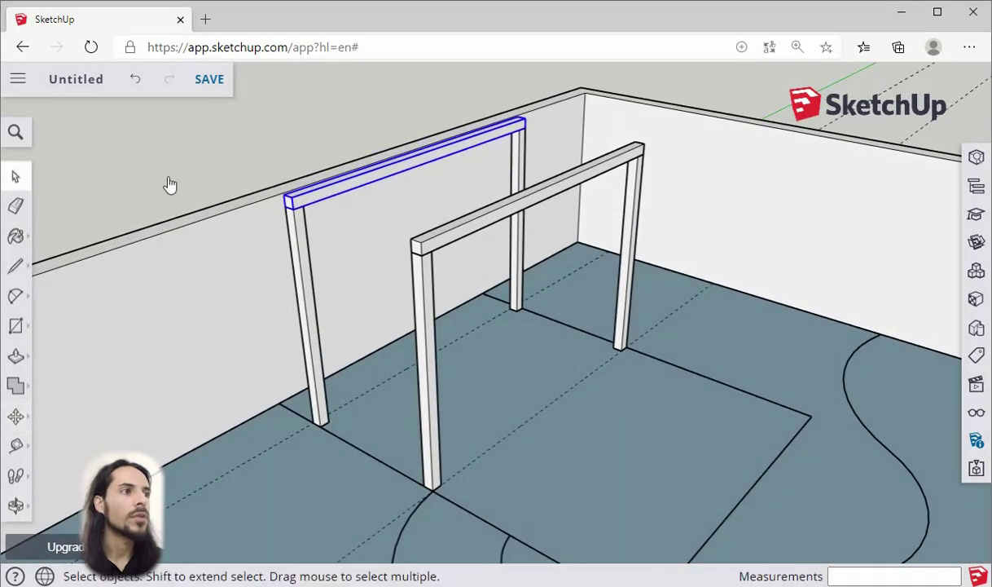
click(188, 178)
- Create a guide line along the top end edge of the front beam, running across to the beam near the wall
middle_drag(274, 177, 292, 243)
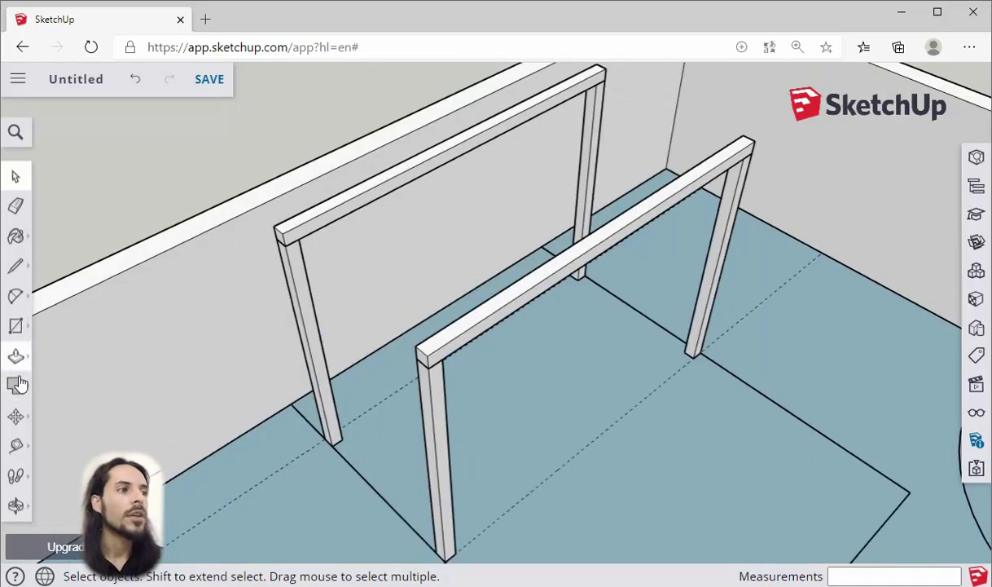
click(15, 444)
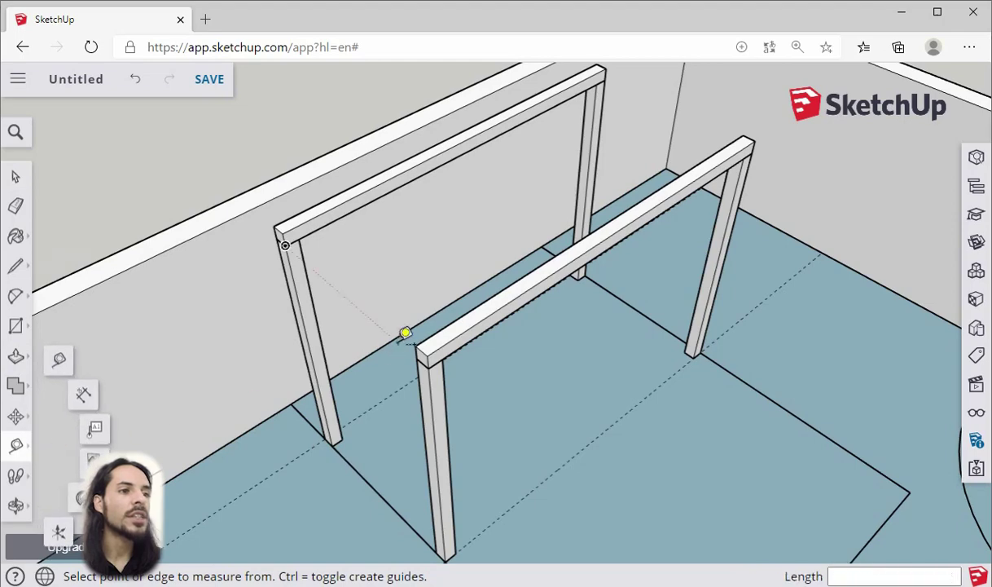
scroll(407, 338, up, 5)
scroll(448, 353, up, 3)
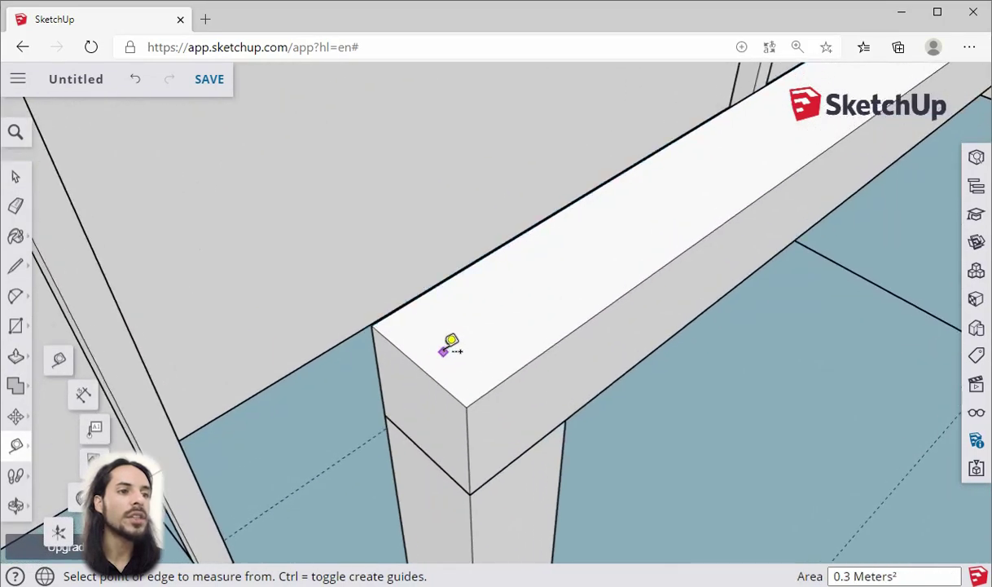
scroll(411, 351, up, 2)
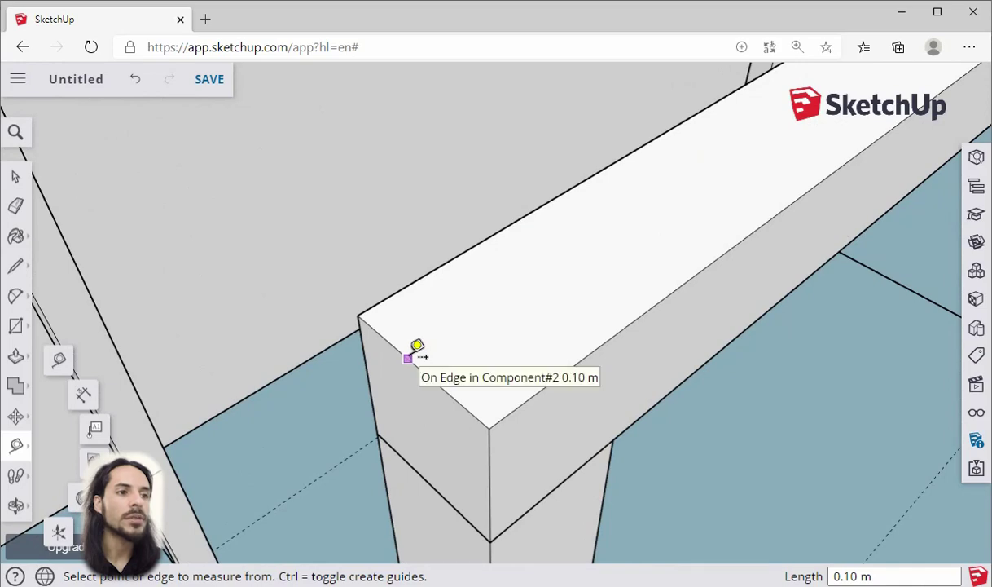
scroll(411, 350, down, 5)
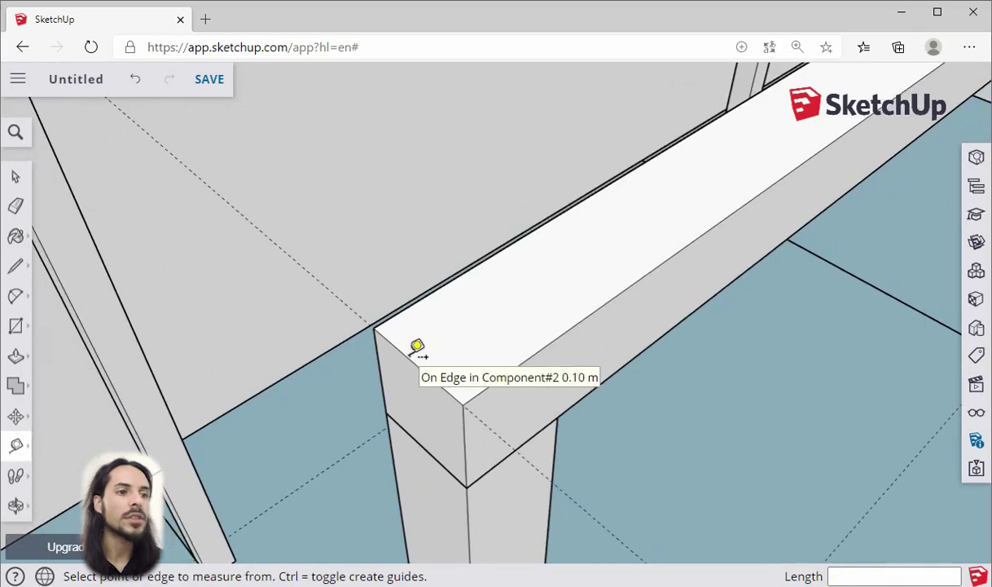
scroll(444, 358, down, 3)
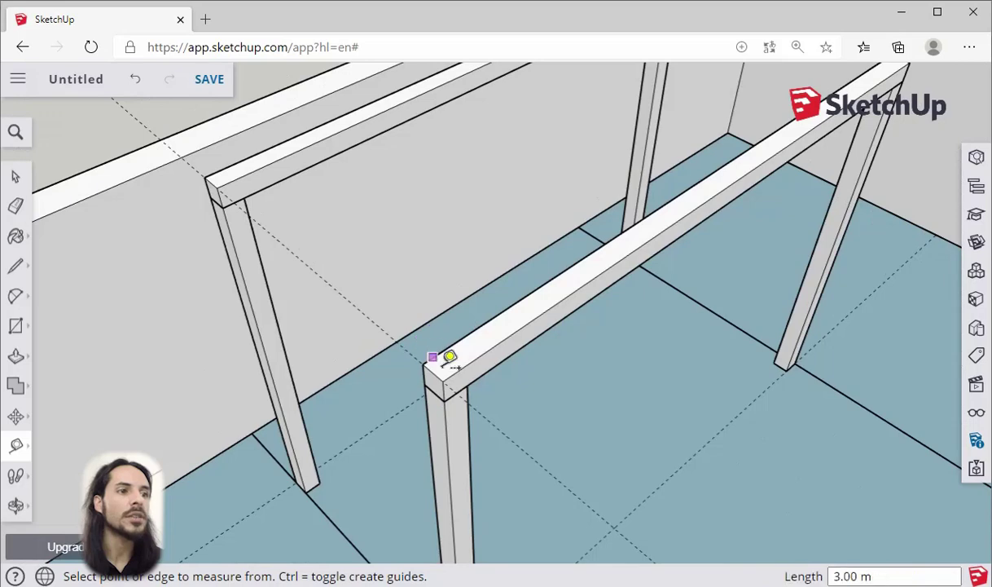
- Add a parallel guide slightly inward from the front beam's top end edge, entering its offset distance
scroll(446, 352, up, 4)
scroll(416, 352, up, 1)
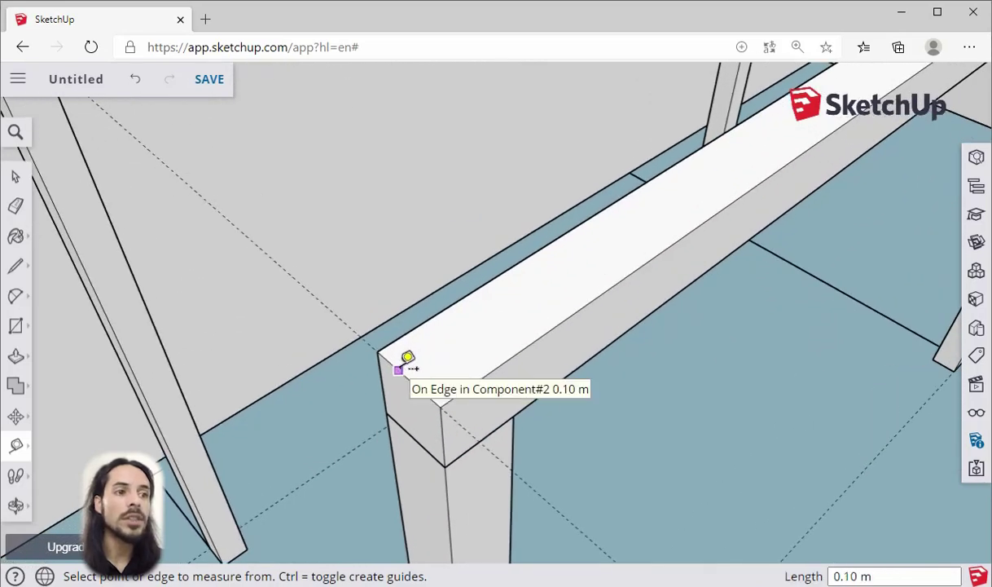
click(398, 369)
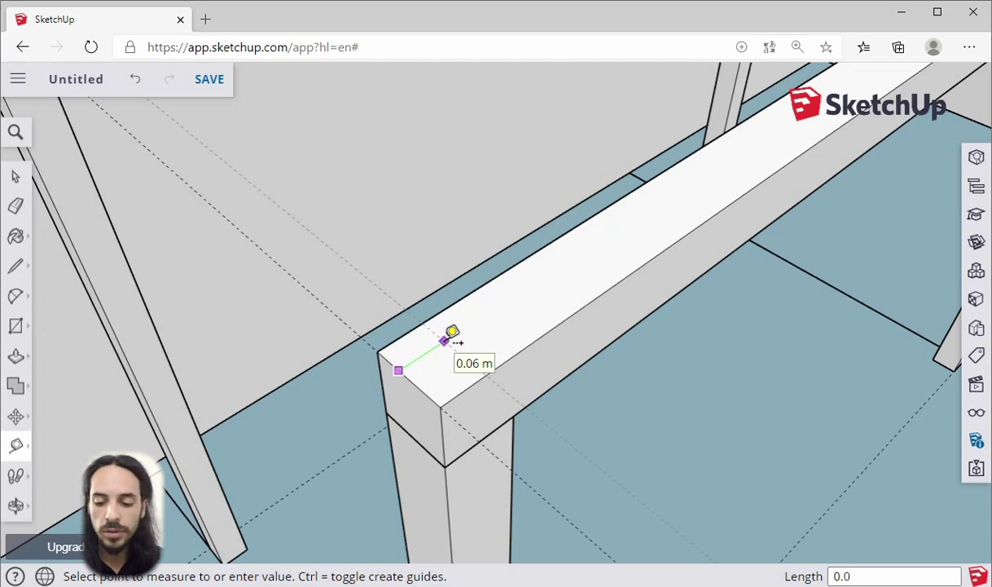
key(Return)
scroll(488, 398, down, 6)
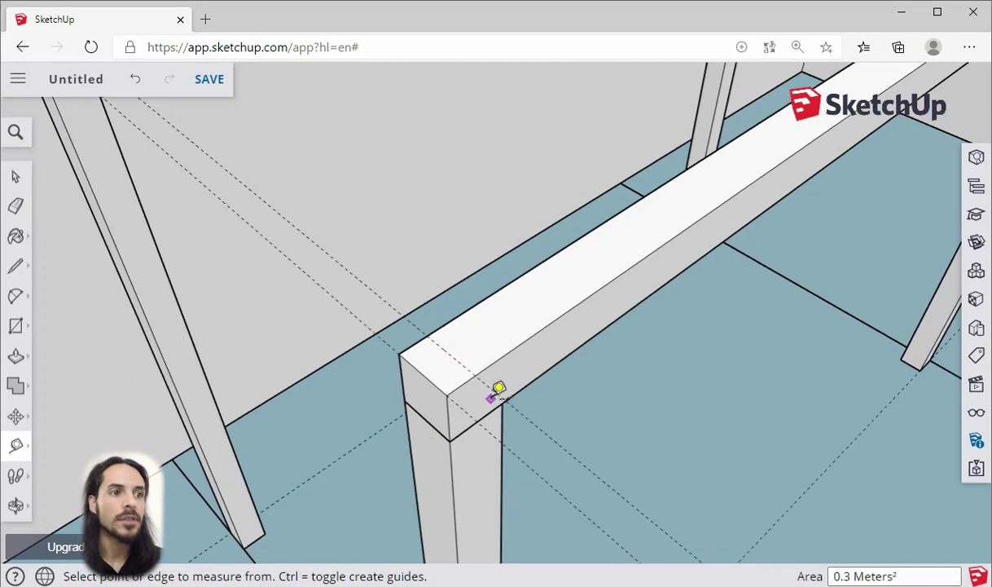
scroll(499, 399, up, 5)
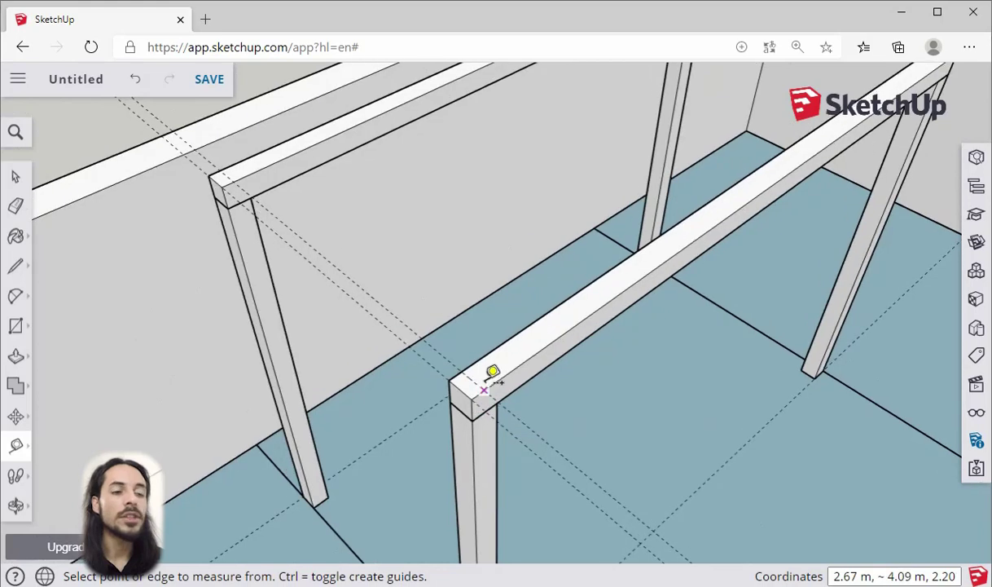
scroll(481, 385, down, 1)
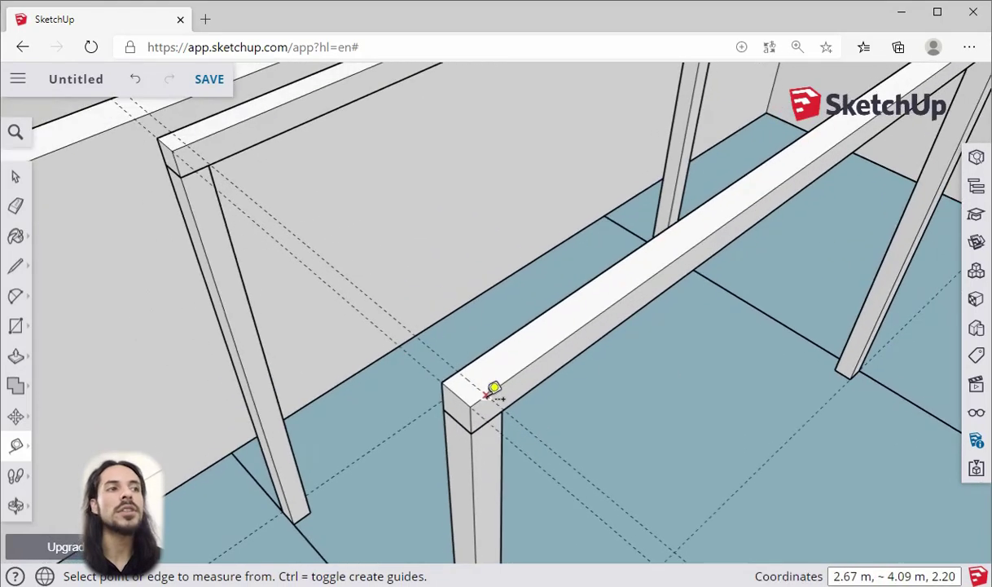
- Draw a rectangle of 1.50 by 0.05 m between the two guides, spanning from the wall-side beam's end corner to the front beam
click(18, 326)
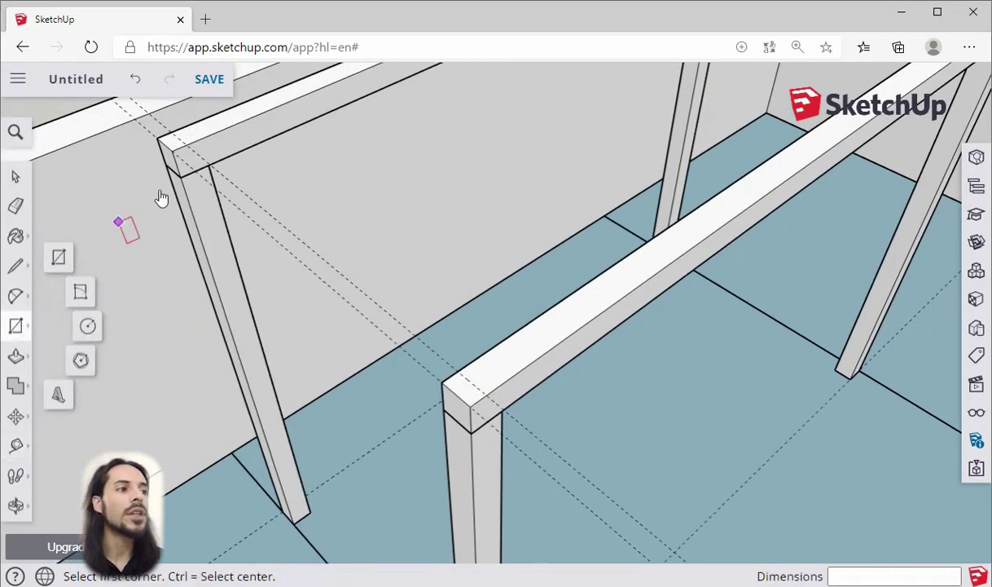
click(157, 138)
scroll(199, 172, up, 1)
scroll(334, 273, down, 1)
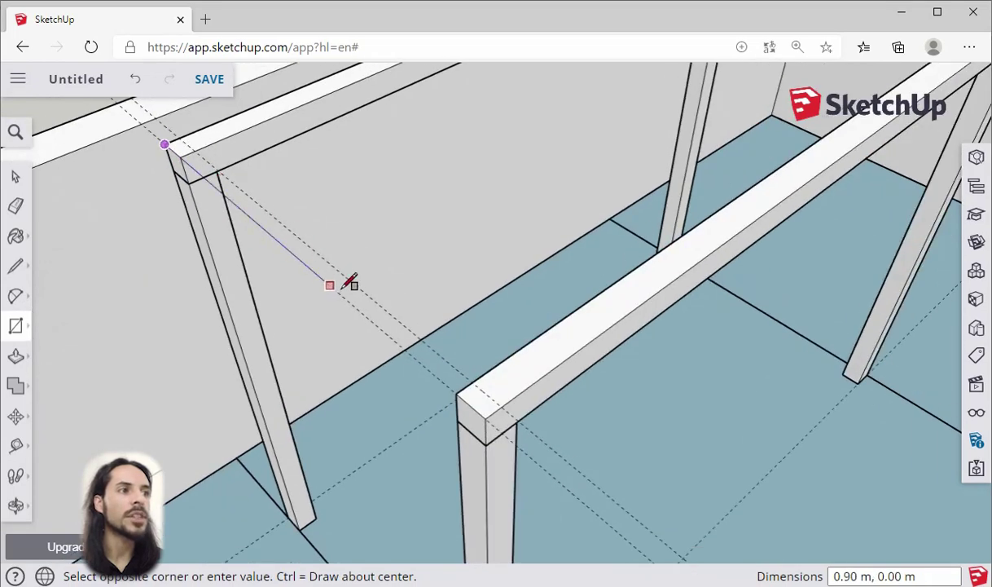
click(501, 402)
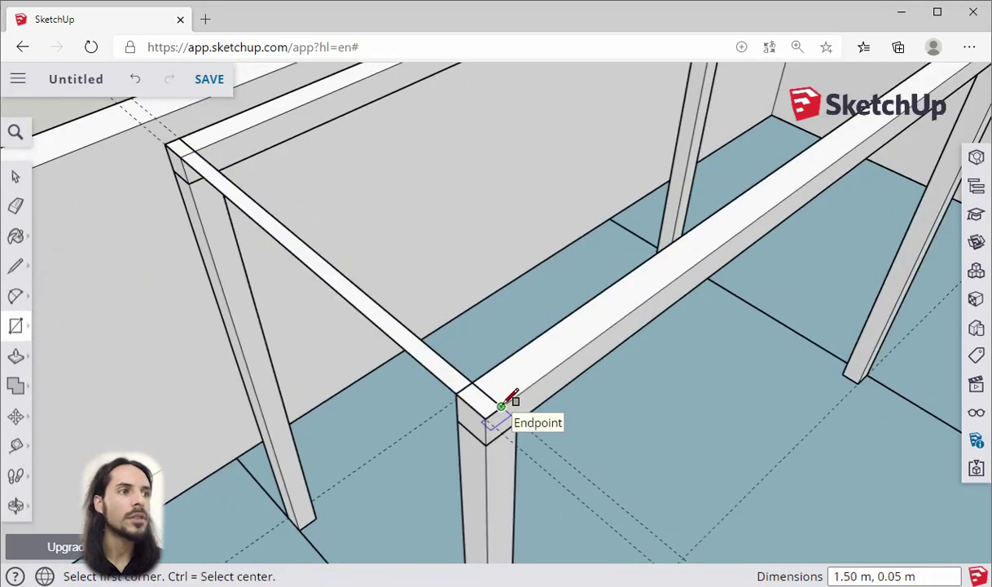
- Make the narrow rectangle across the two beams into a component, keeping the default definition and no gluing
click(16, 176)
middle_drag(326, 330, 454, 383)
click(454, 383)
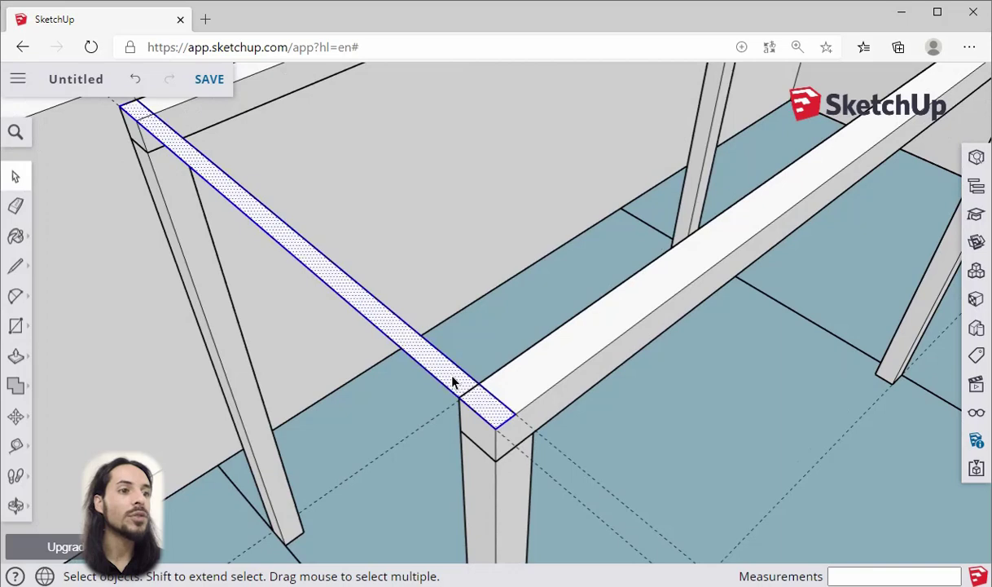
right_click(454, 383)
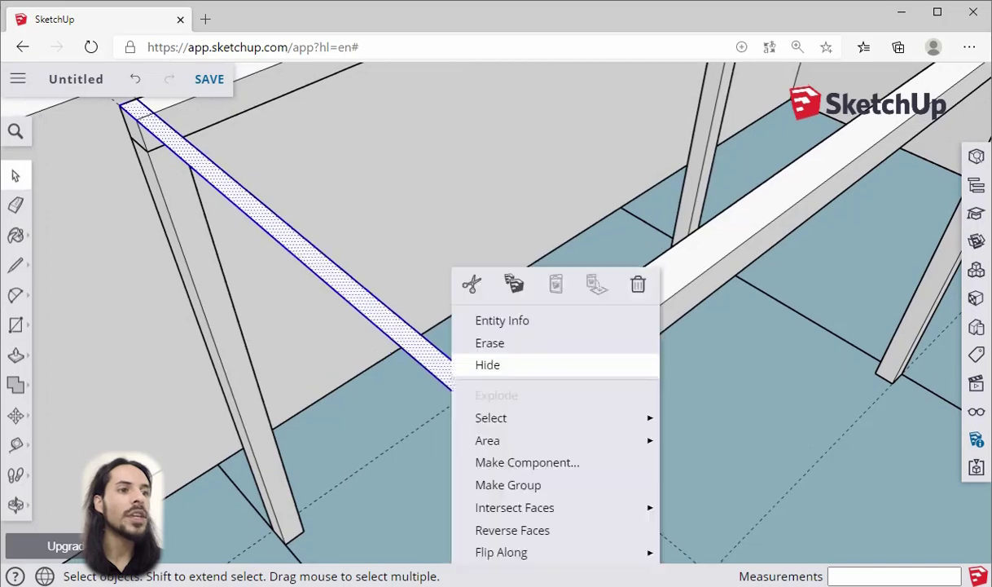
click(537, 471)
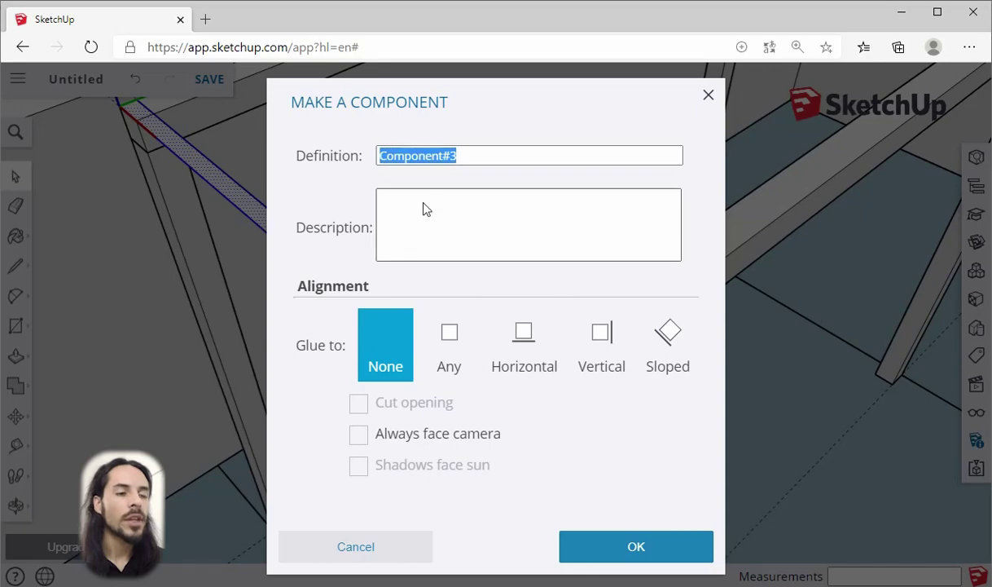
click(615, 547)
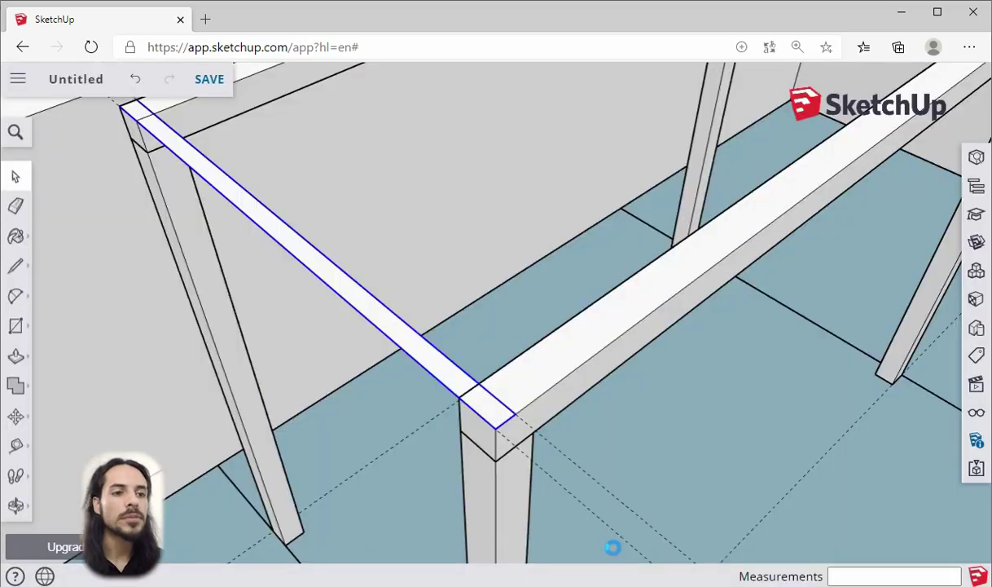
- Open the narrow rectangle component for editing, extrude its face 0.07 m upward into a slat, and leave the component
double_click(454, 383)
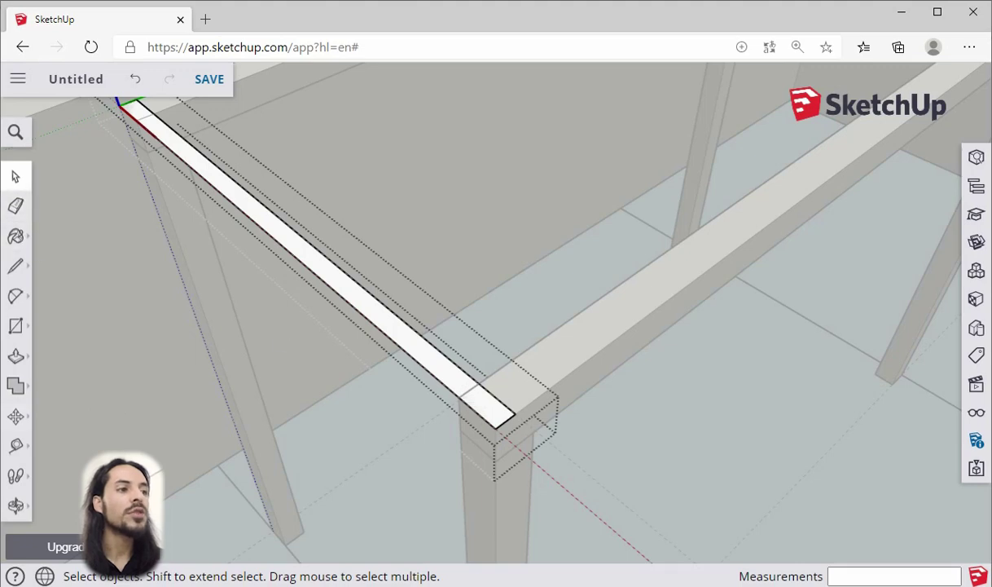
click(15, 356)
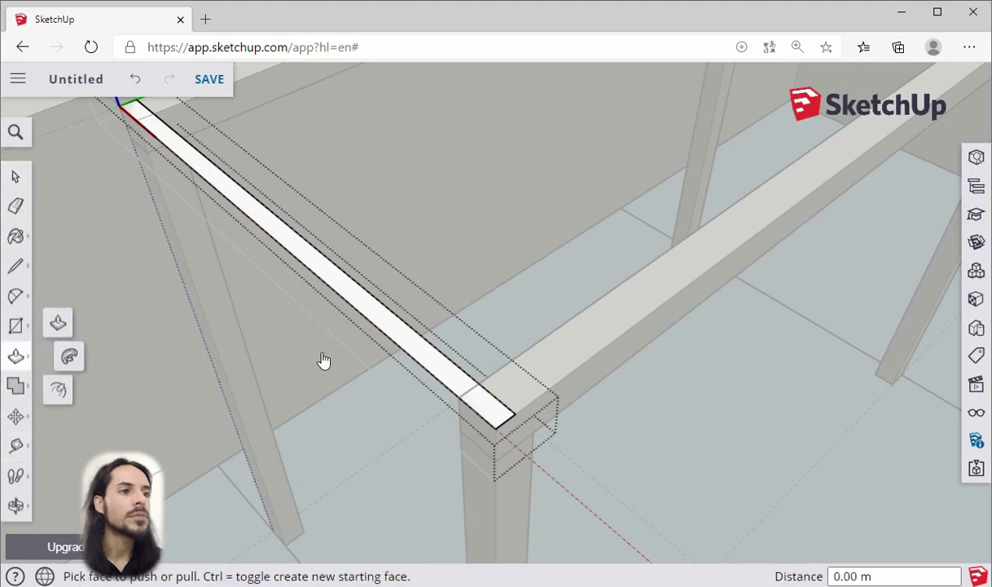
click(439, 375)
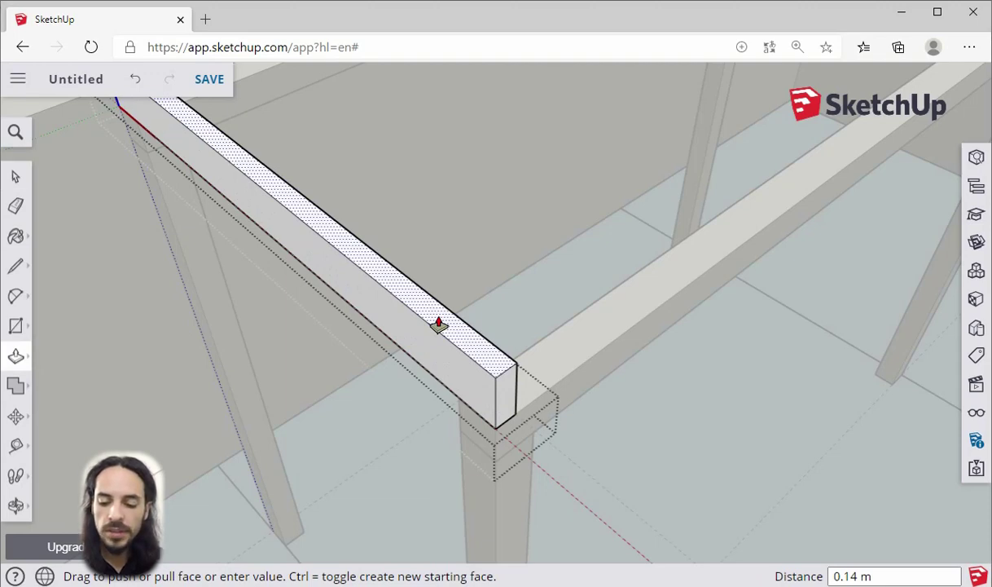
text(0)
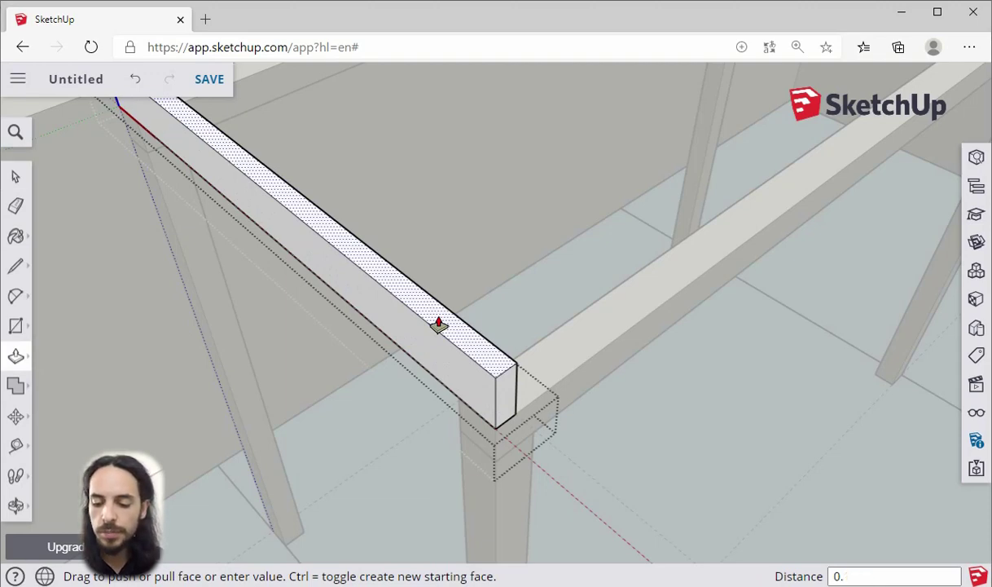
text(.07)
key(Return)
middle_drag(477, 361, 475, 256)
scroll(474, 256, up, 2)
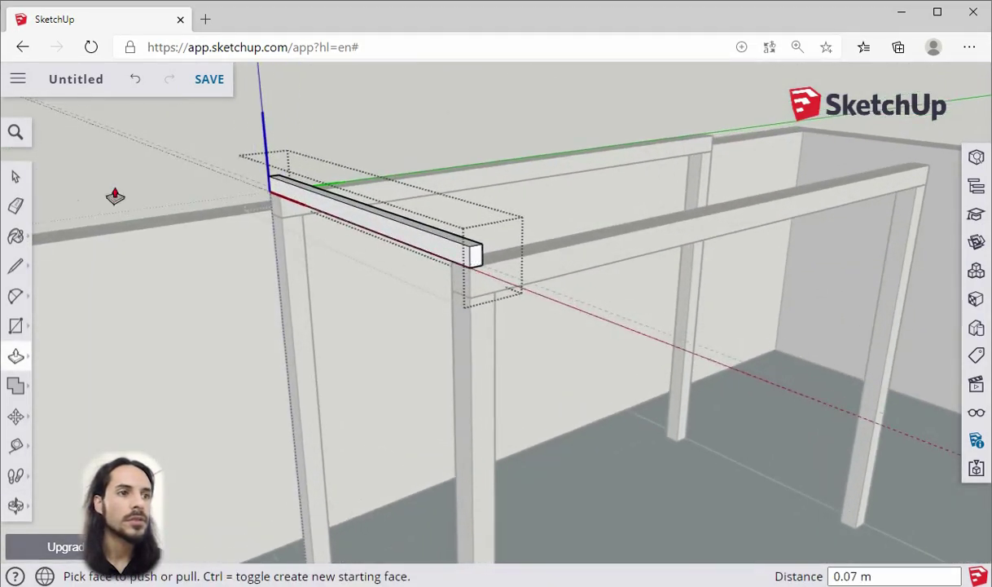
click(19, 178)
click(367, 132)
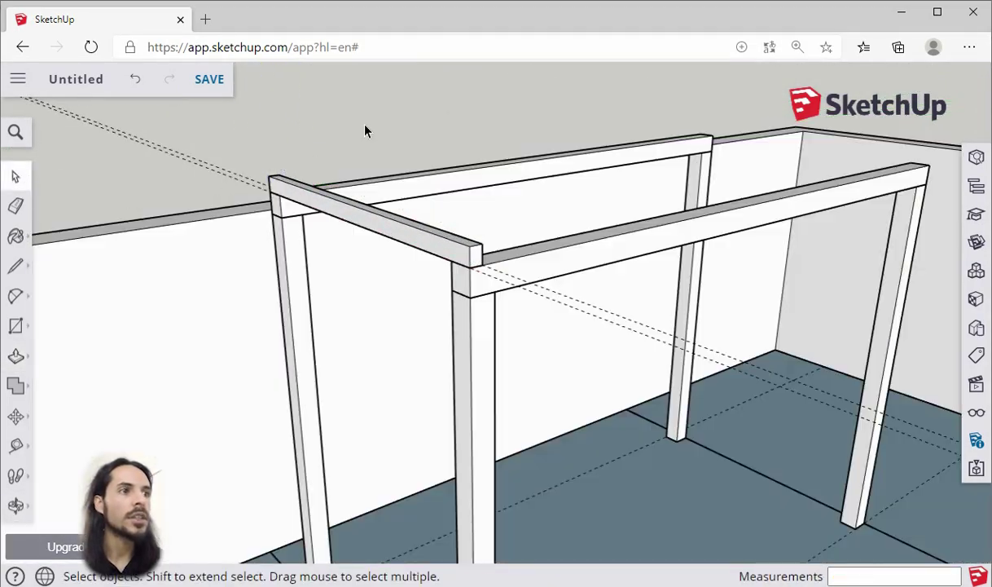
- Copy the slat to the far end of the beams, snapping its lower outer corner to the front beam's top end corner
middle_drag(420, 228, 452, 341)
scroll(452, 340, up, 1)
click(452, 344)
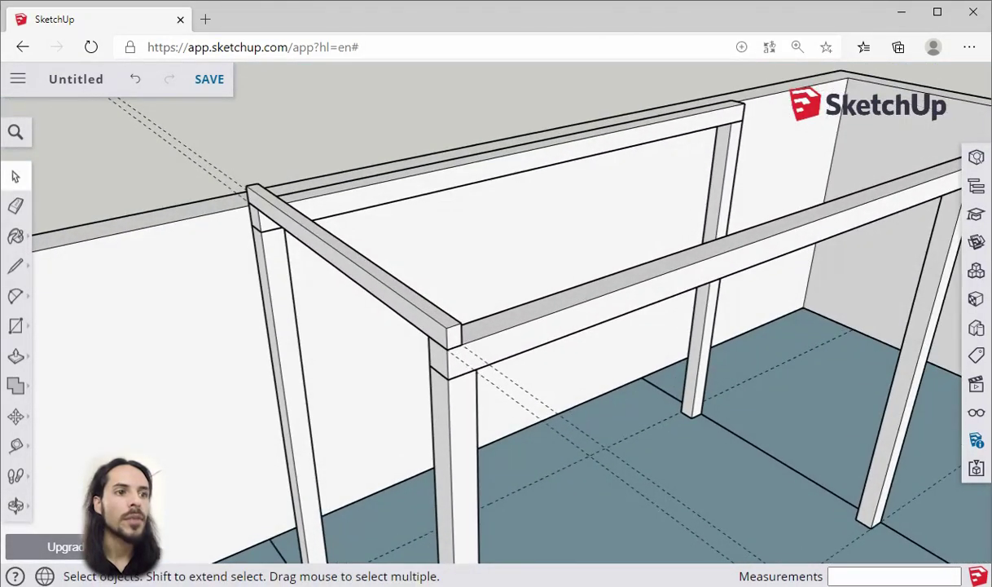
scroll(342, 350, down, 2)
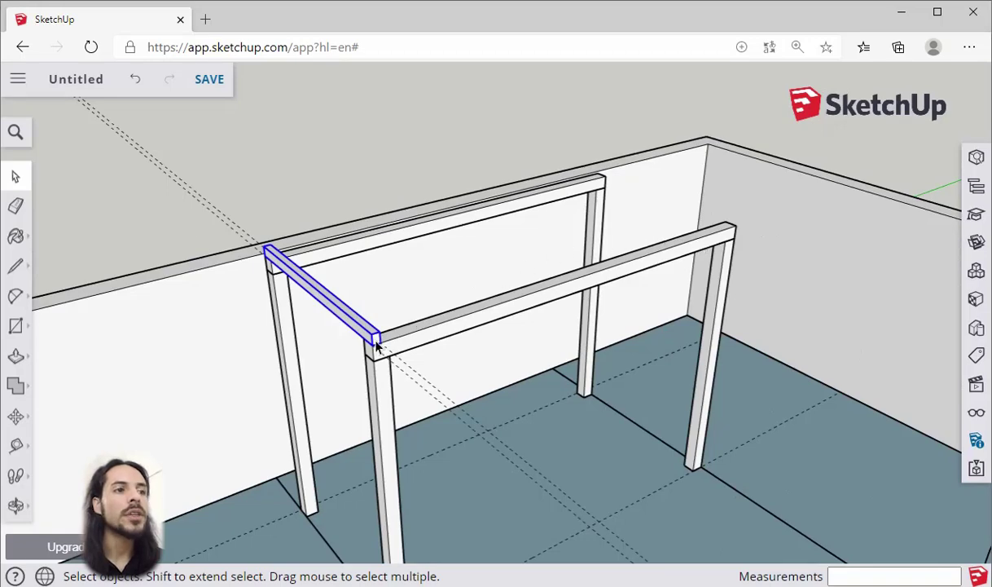
scroll(376, 345, up, 1)
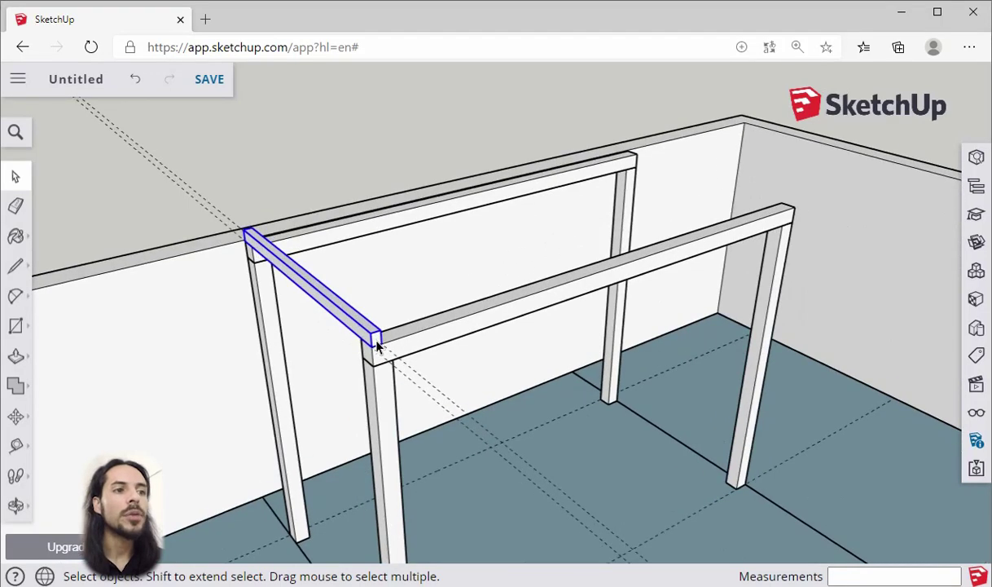
click(15, 416)
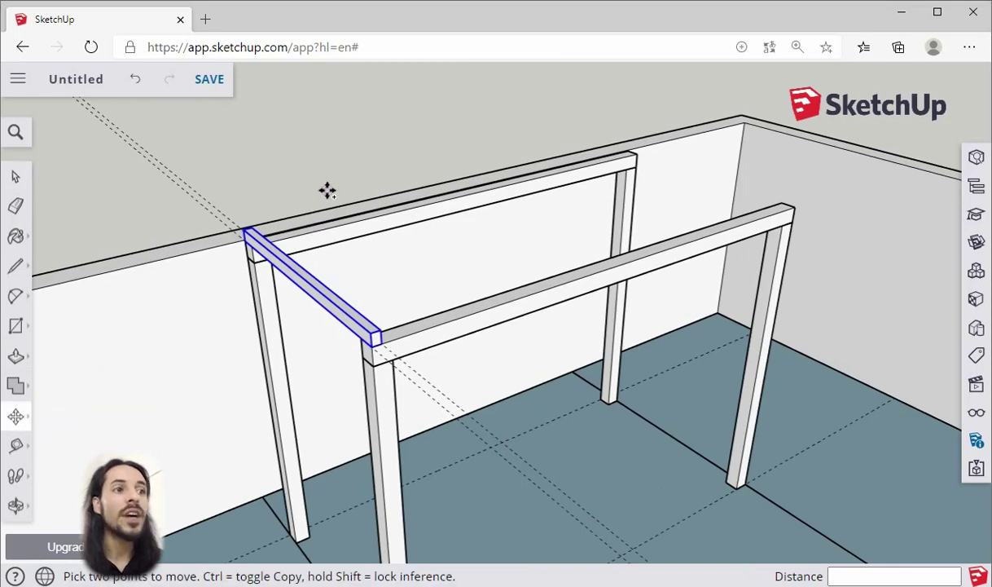
scroll(432, 333, up, 4)
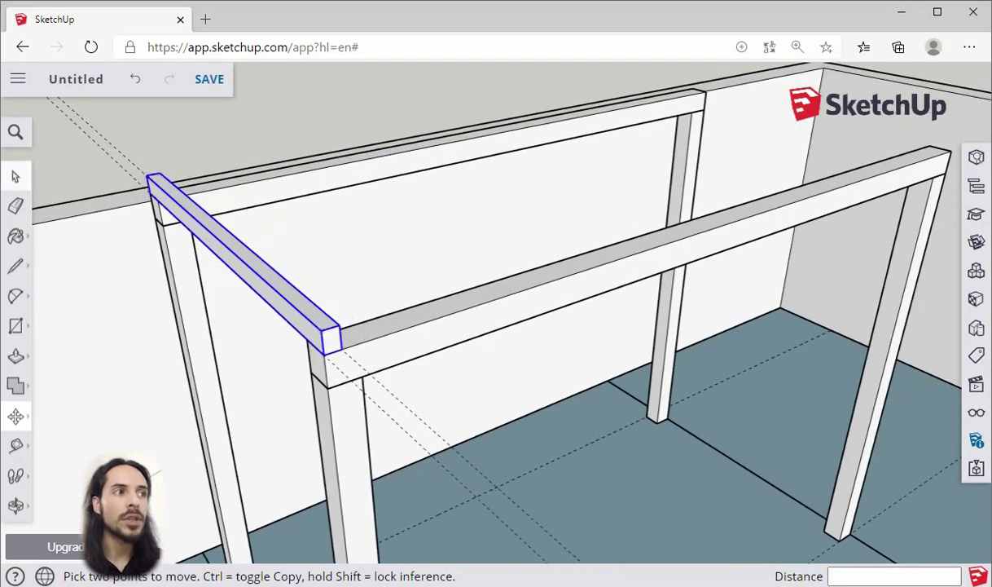
click(24, 181)
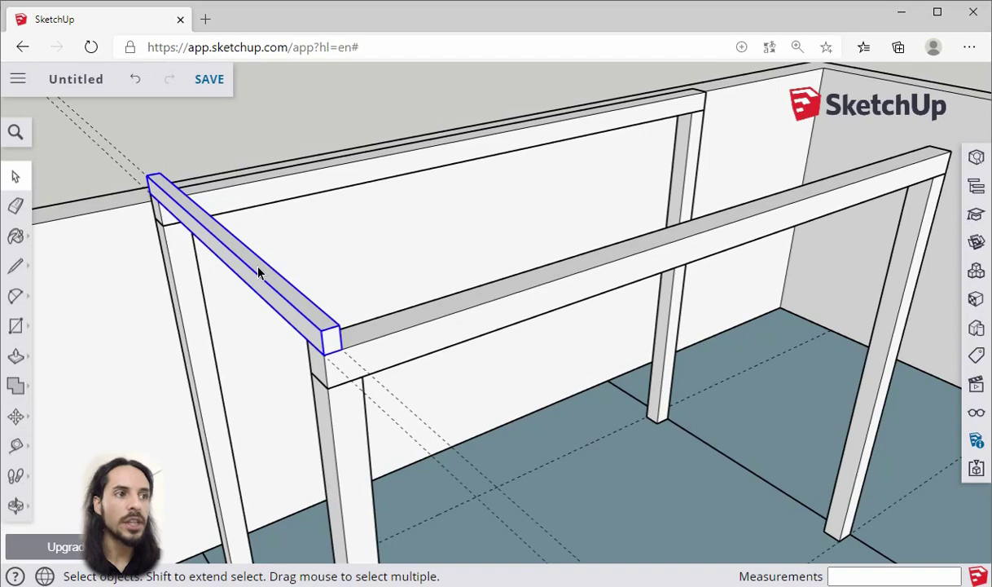
click(15, 416)
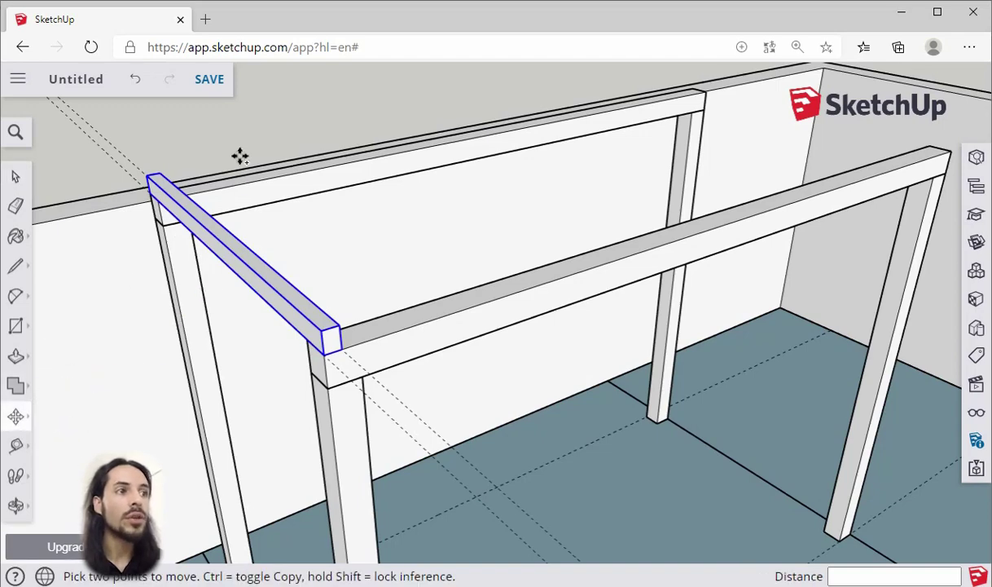
scroll(342, 348, up, 2)
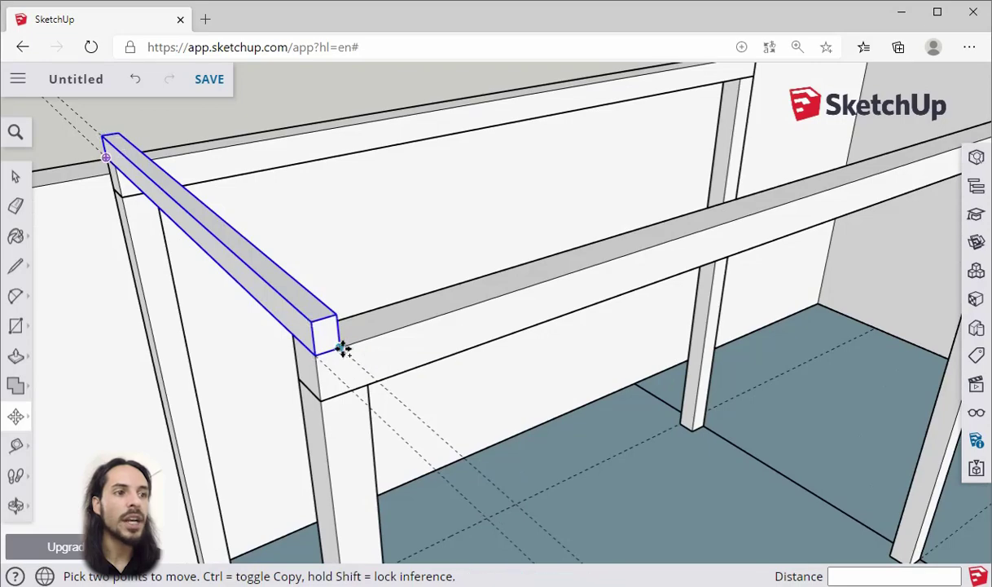
click(342, 349)
key(ctrl)
scroll(342, 349, down, 4)
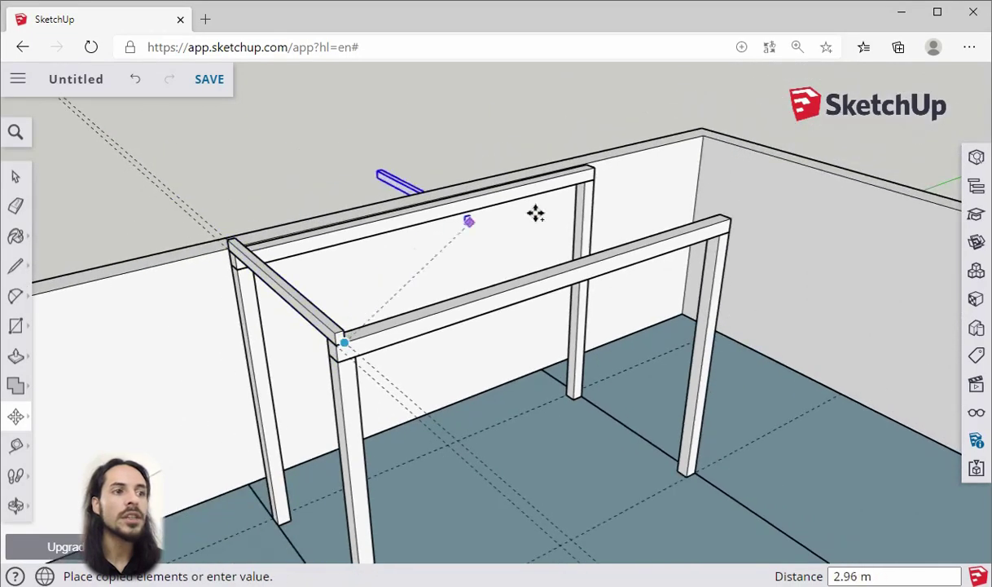
scroll(725, 210, up, 5)
click(712, 241)
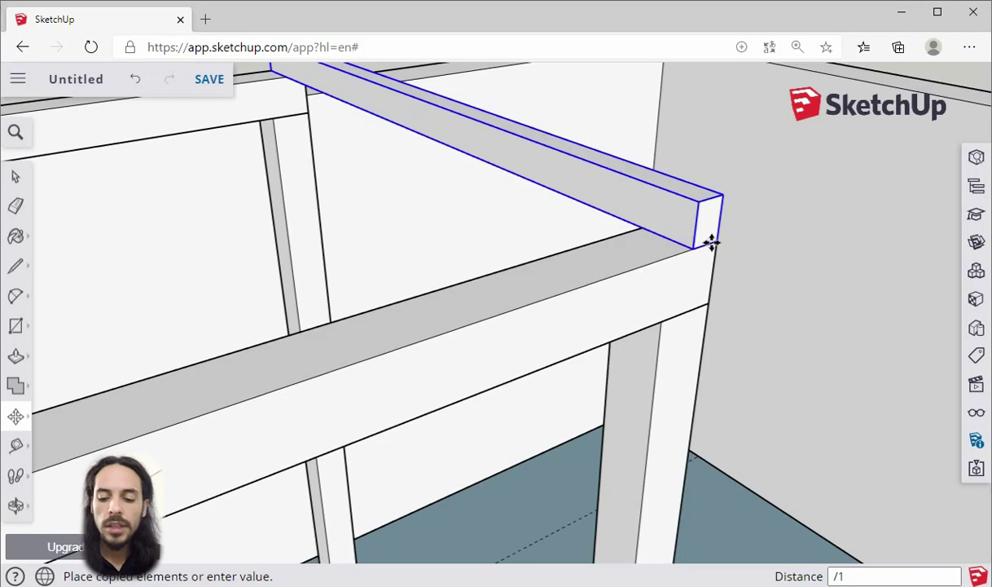
- Divide the distance between the original slat and its copy with a /19 array of evenly spaced slats
key(Return)
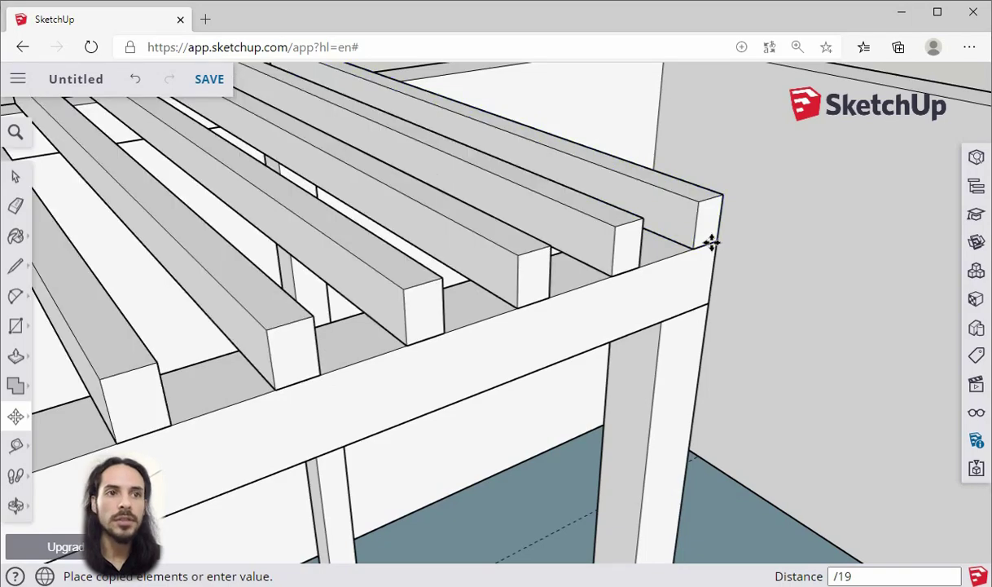
scroll(717, 279, down, 5)
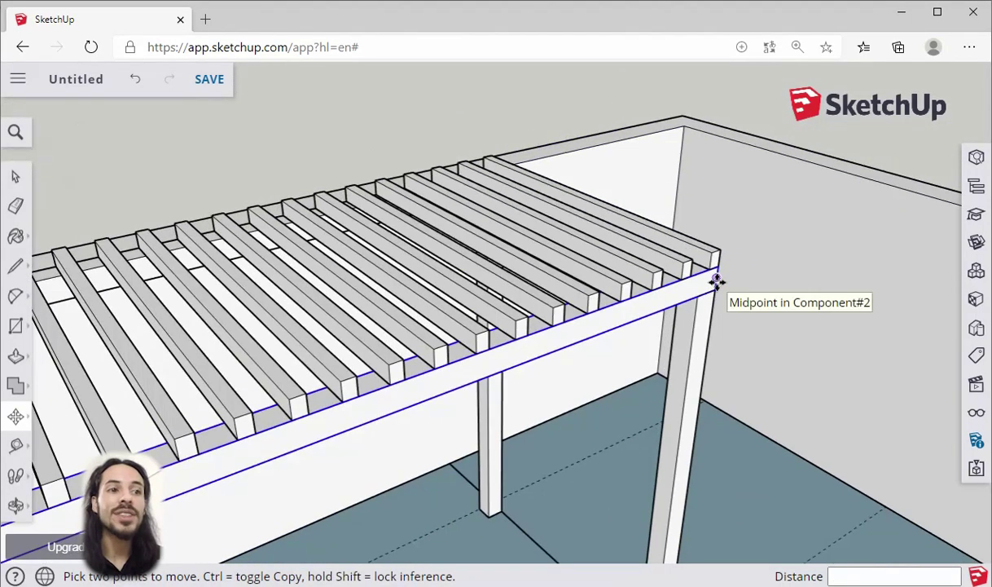
scroll(717, 279, down, 1)
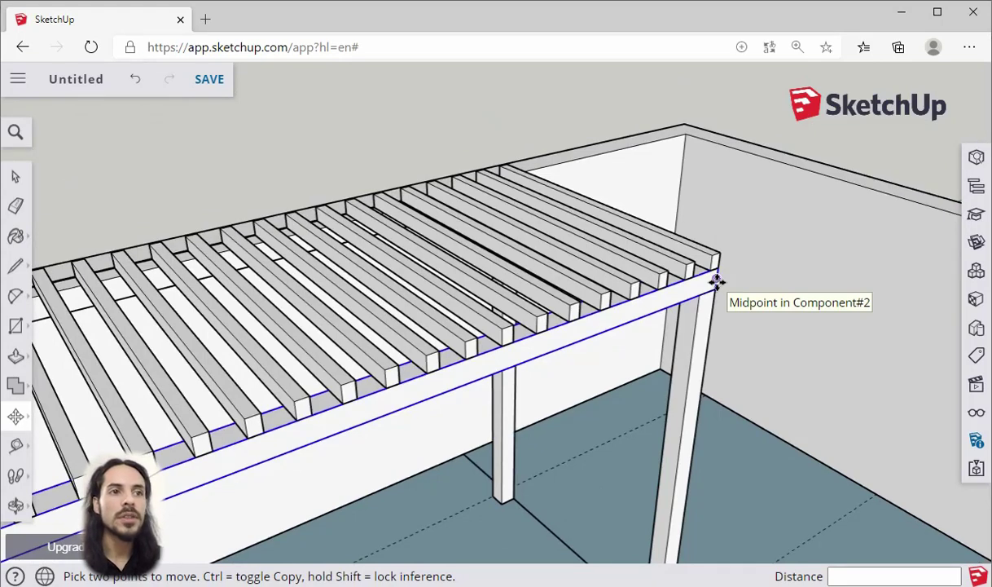
scroll(717, 280, down, 3)
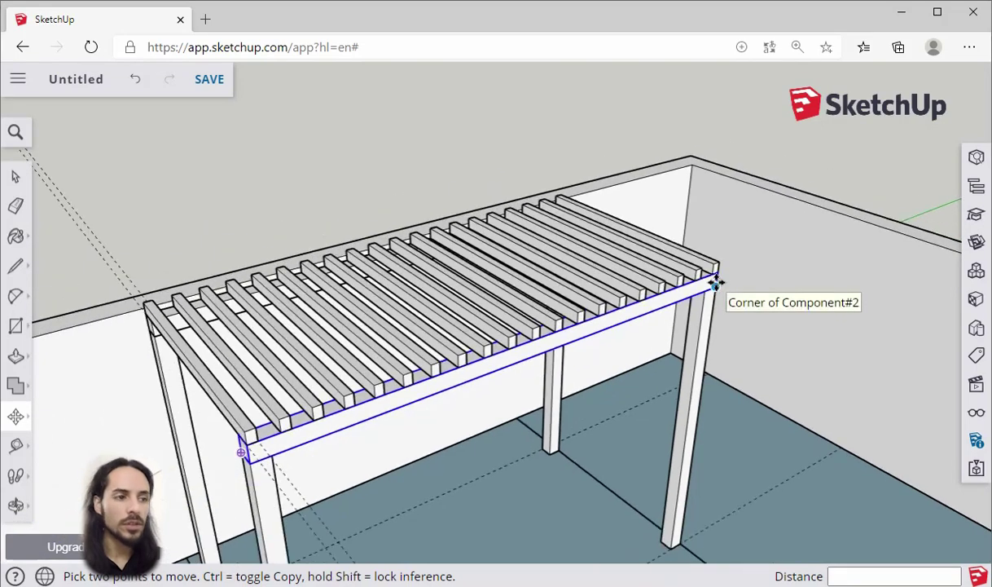
- Undo the slat array together with the copied end slat
key(ctrl+z)
key(space)
scroll(716, 283, down, 3)
scroll(472, 375, up, 4)
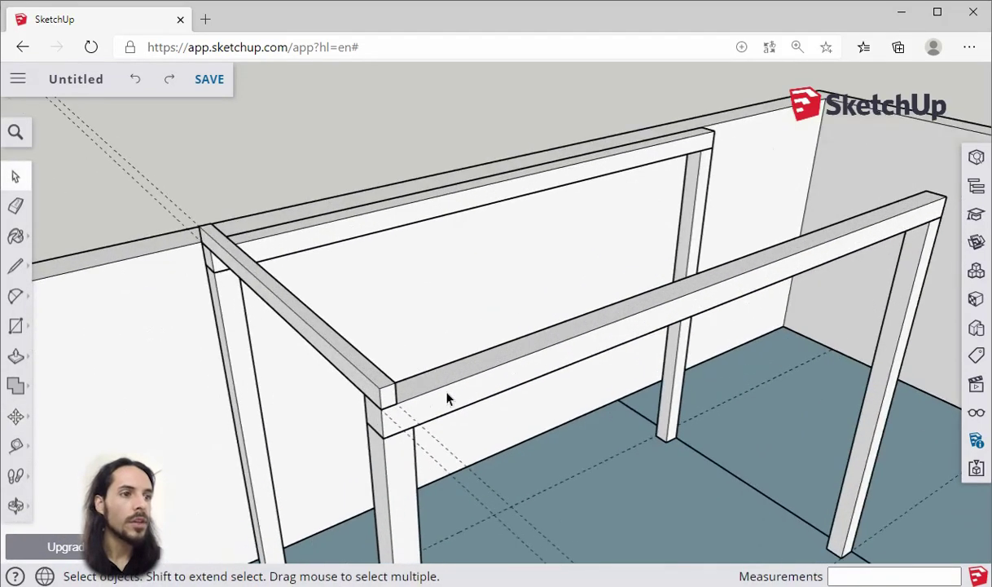
- Copy the slat to the front beam's far top end corner and fill the span with a /19 array of evenly spaced slats
click(388, 403)
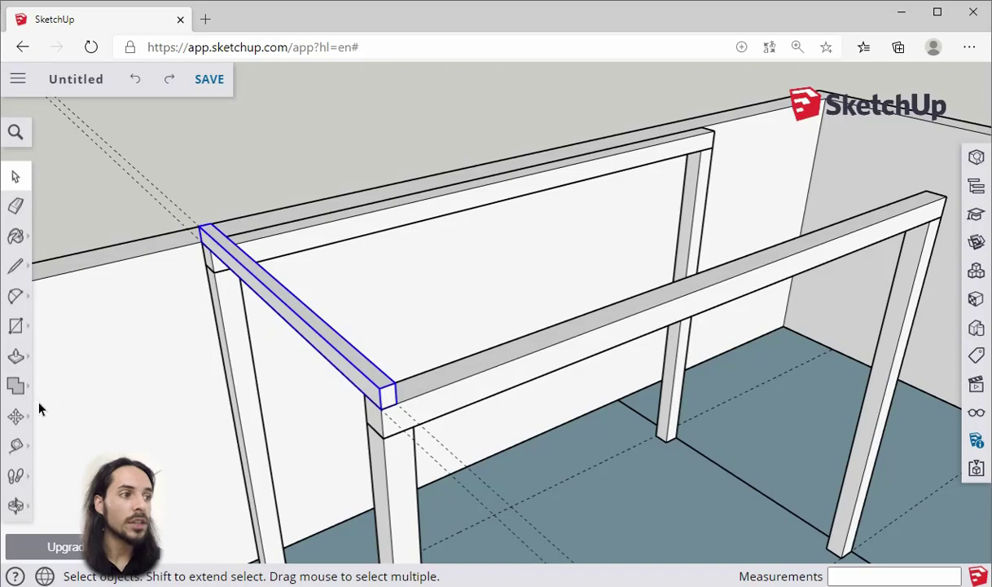
click(16, 415)
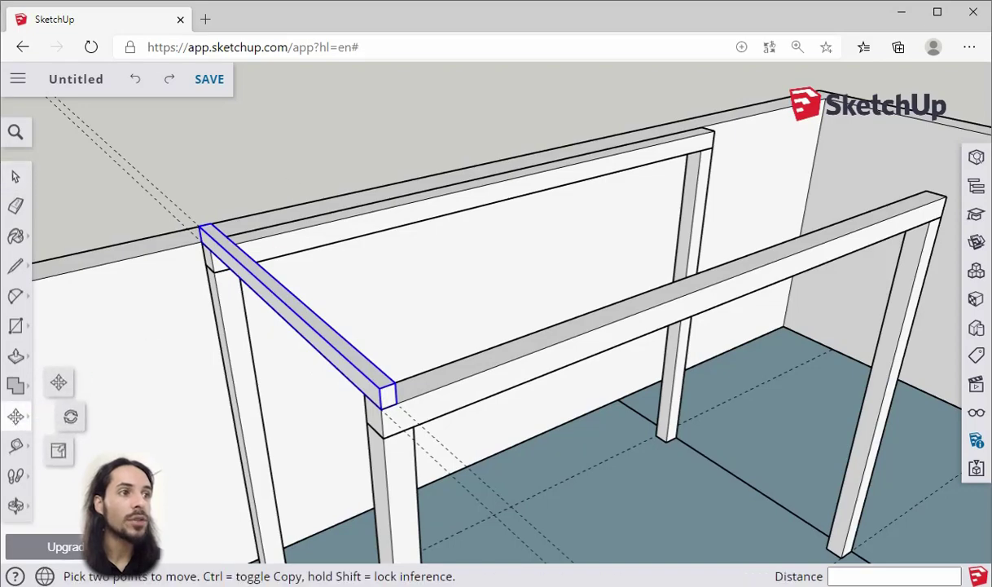
scroll(421, 425, up, 3)
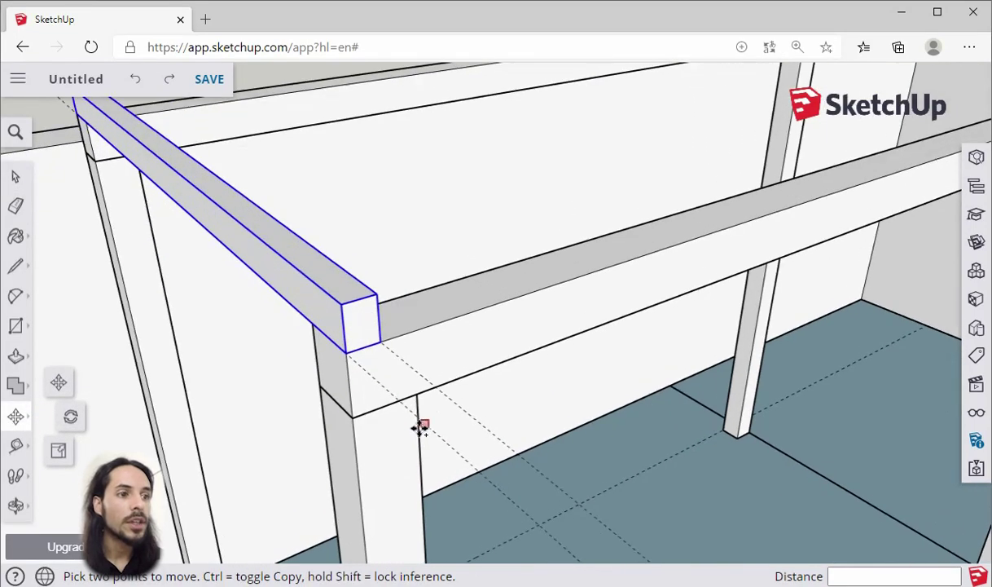
click(382, 344)
key(ctrl)
scroll(415, 334, down, 6)
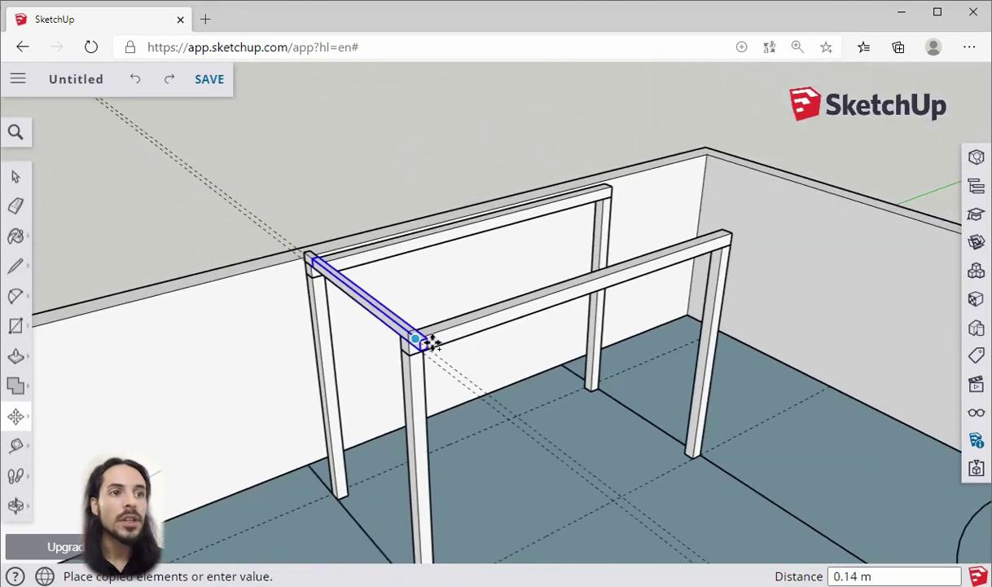
scroll(657, 246, up, 6)
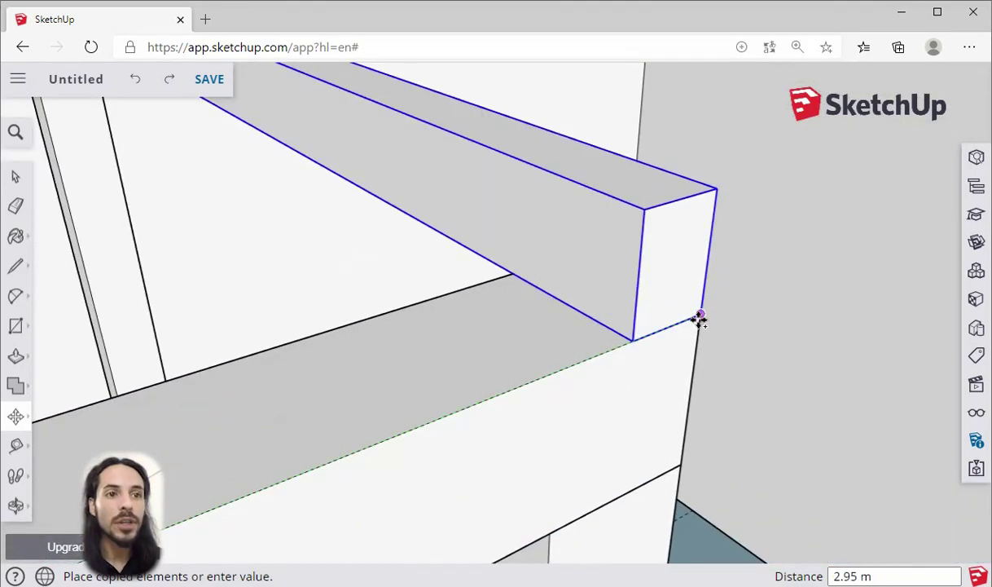
click(700, 316)
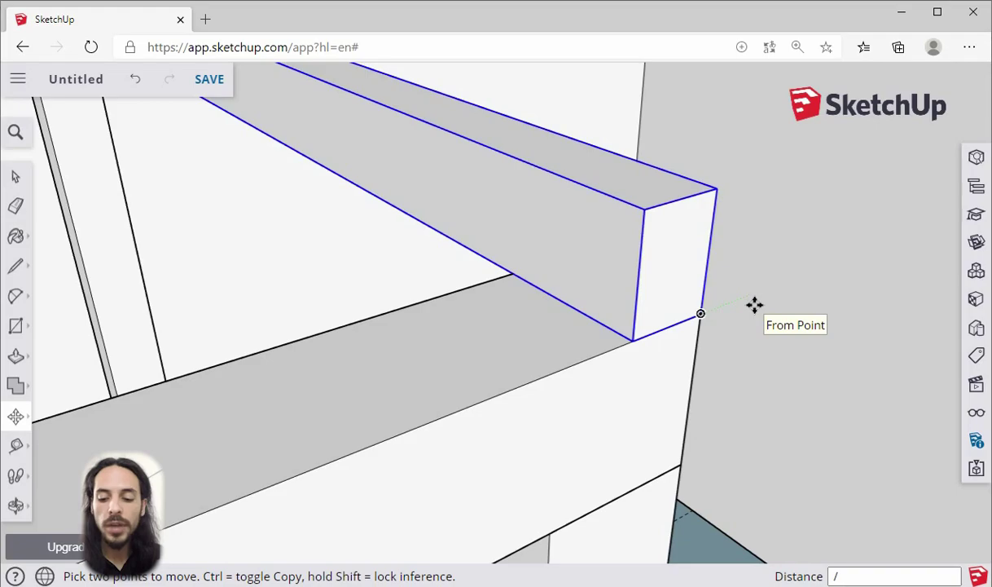
key(Return)
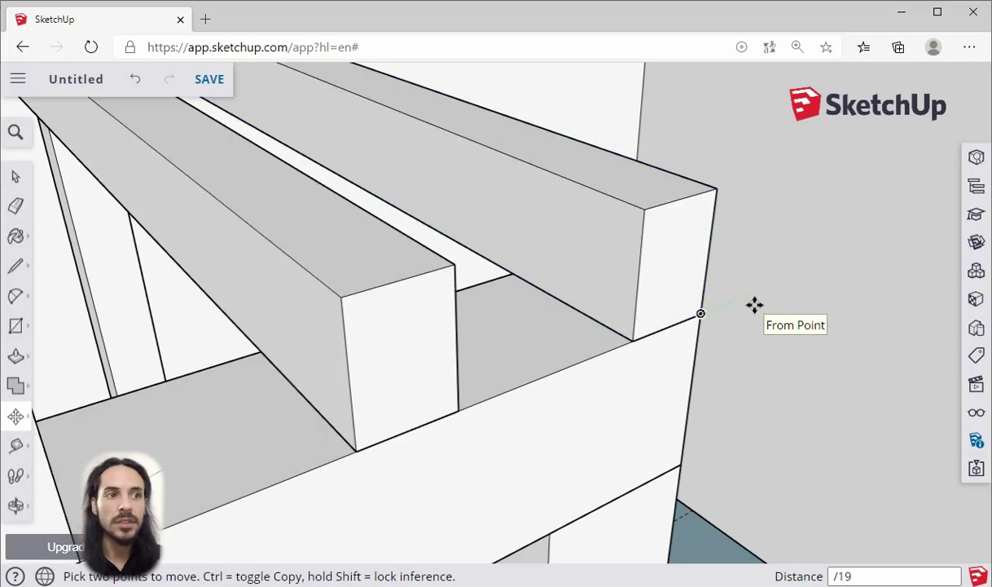
- Examine the pergola's slats, beams and posts within the walled base from several angles
scroll(754, 304, down, 10)
middle_drag(665, 395, 664, 221)
scroll(664, 349, up, 3)
middle_drag(665, 349, 551, 432)
key(m)
scroll(551, 431, down, 3)
middle_drag(529, 313, 456, 294)
click(16, 177)
scroll(415, 245, down, 2)
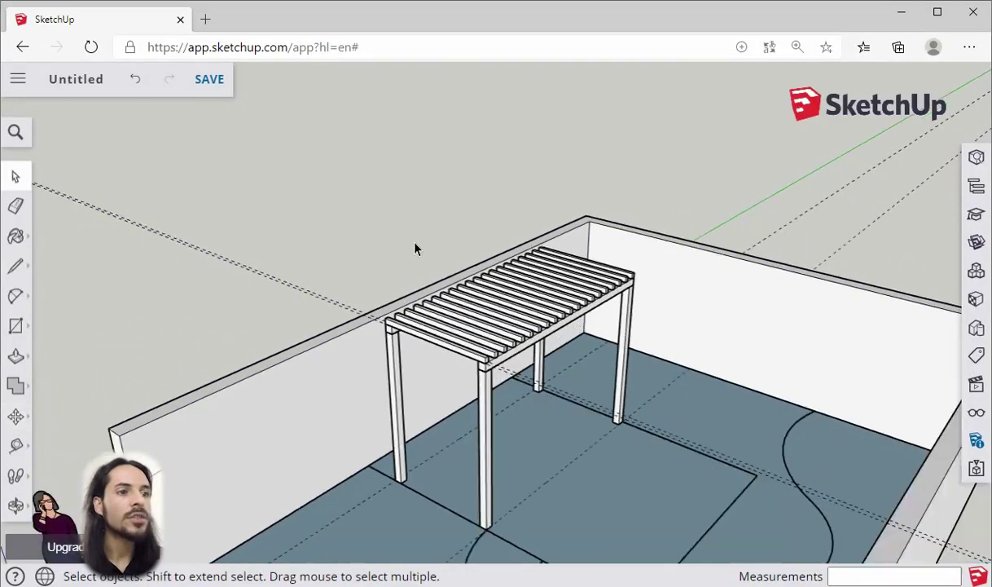
middle_drag(455, 427, 521, 342)
scroll(528, 344, up, 2)
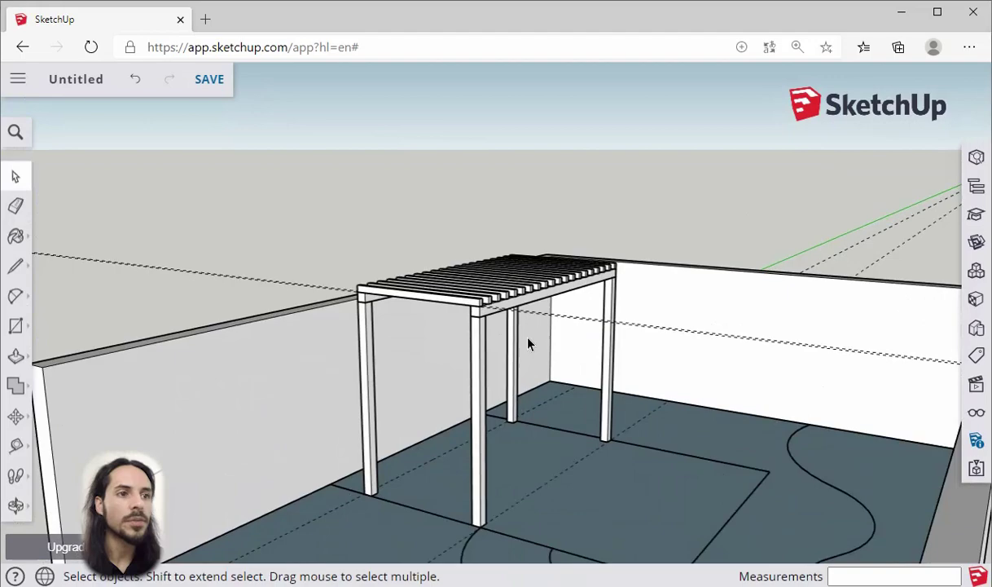
- Erase the dashed construction guides around the pergola and across the base
click(15, 205)
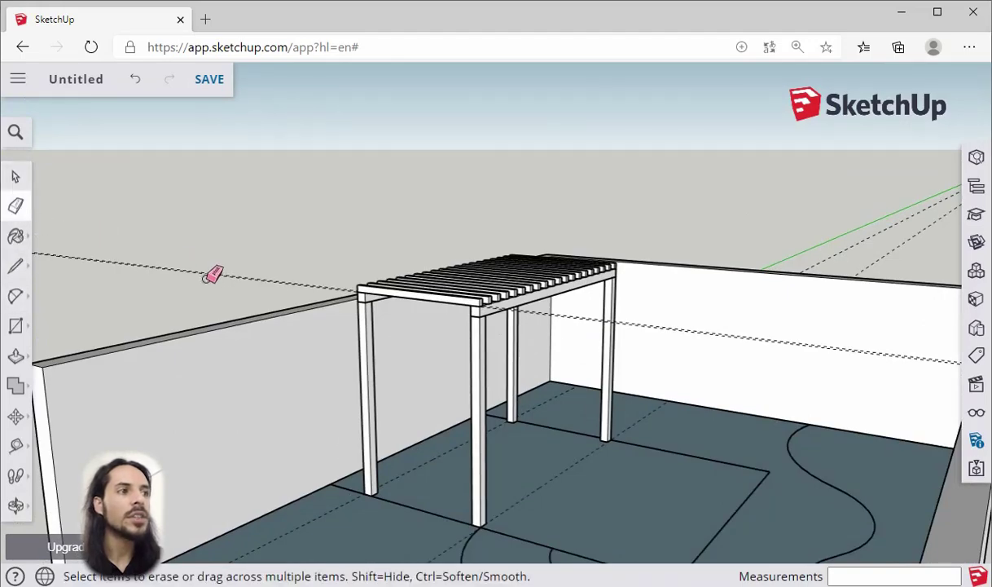
click(235, 277)
scroll(404, 347, down, 2)
mouse_move(410, 367)
middle_down()
mouse_move(473, 327)
mouse_move(500, 433)
middle_up()
scroll(474, 328, up, 1)
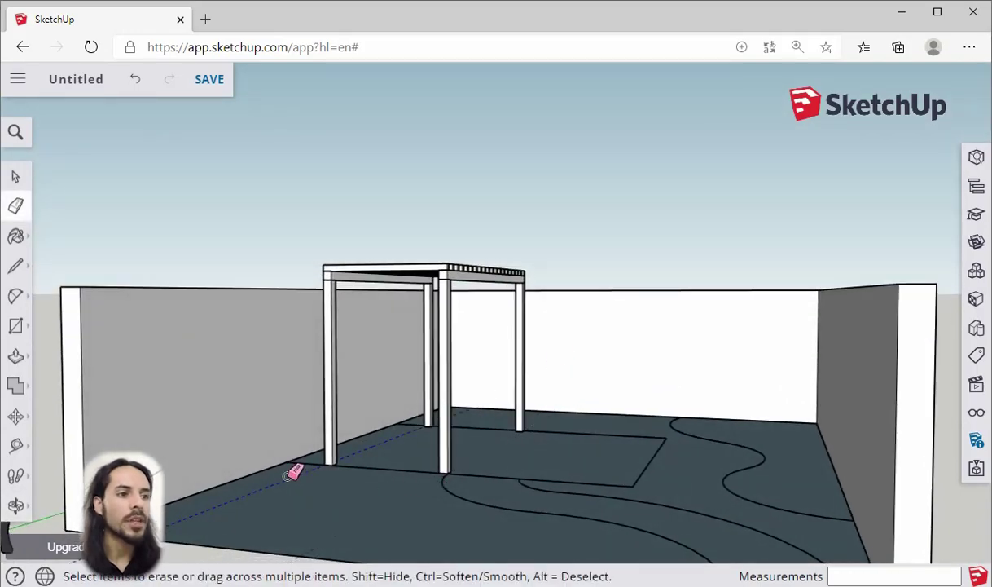
middle_drag(506, 351, 492, 375)
scroll(492, 324, down, 3)
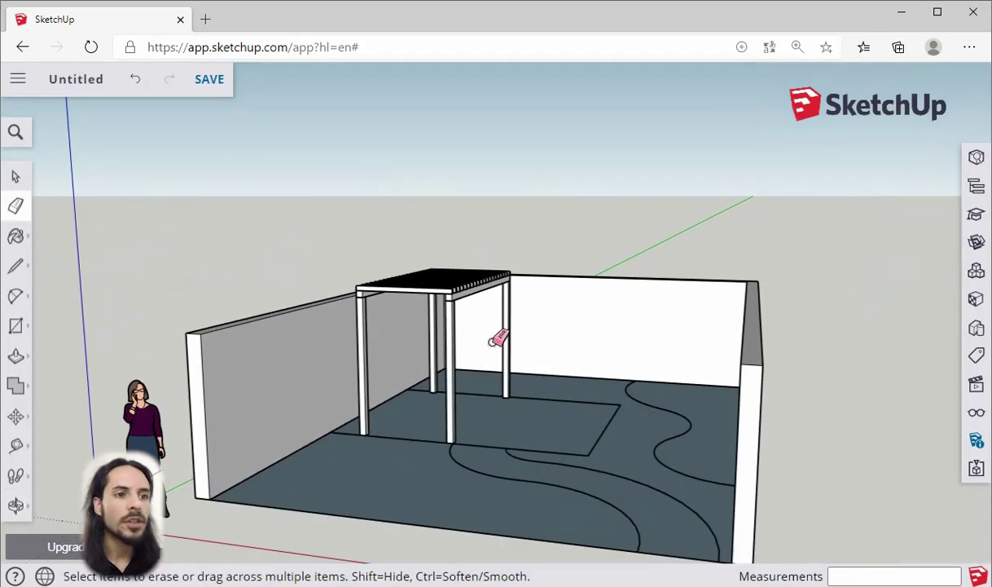
scroll(489, 488, up, 2)
scroll(481, 477, up, 2)
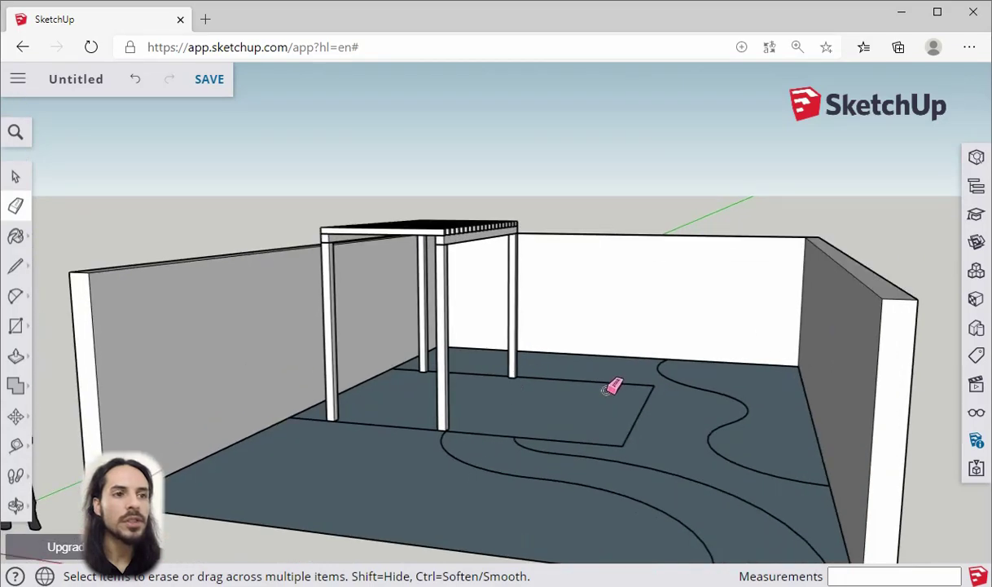
scroll(403, 255, down, 3)
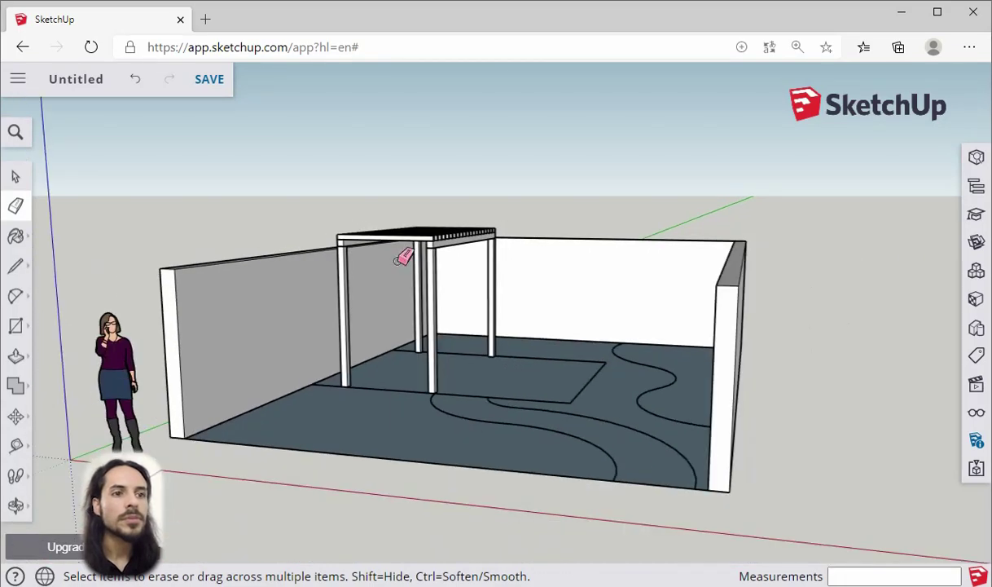
scroll(403, 258, up, 2)
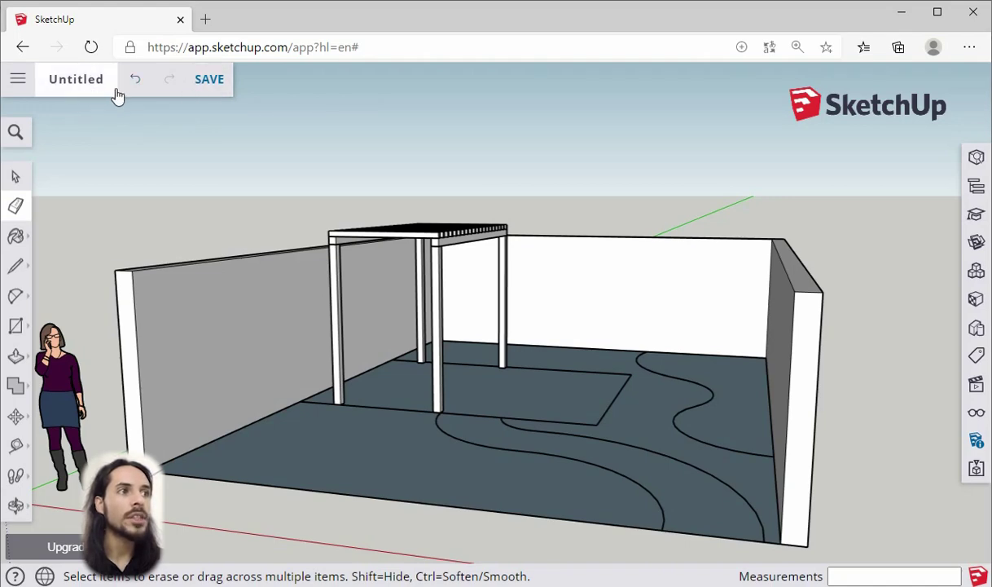
- Start saving the model to the SketchUp project and create a folder named Projeto paisagismo 2205 there
click(210, 90)
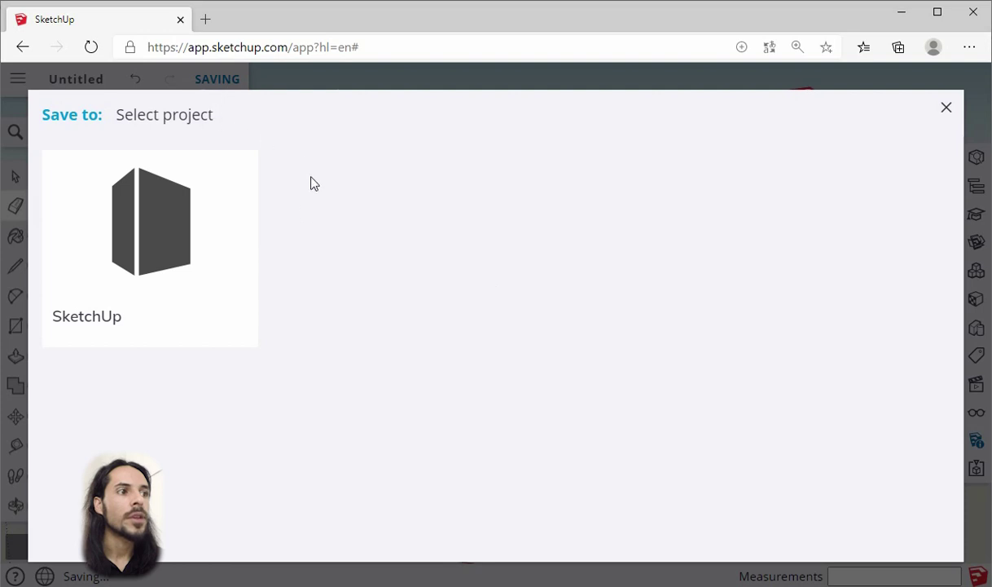
click(184, 255)
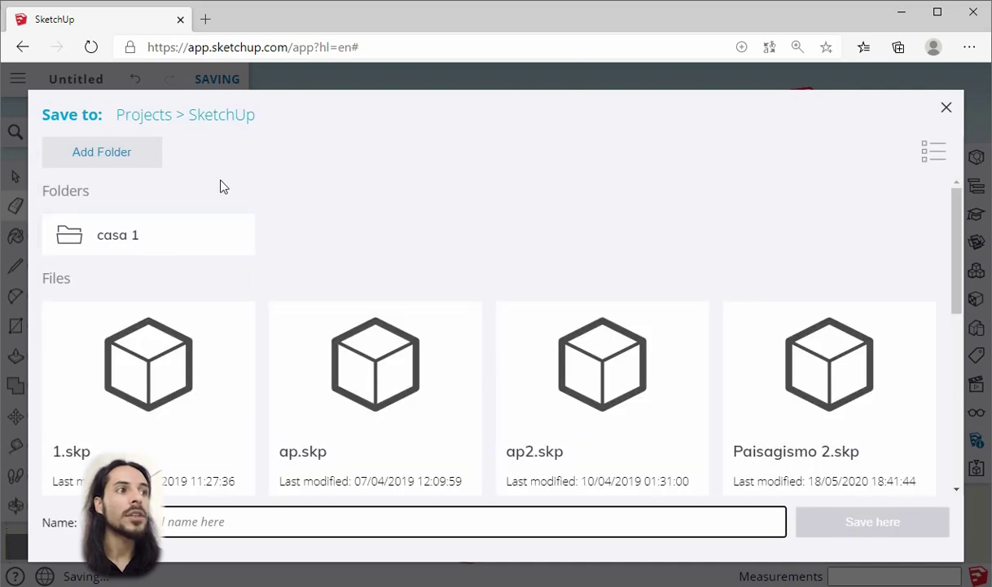
click(119, 155)
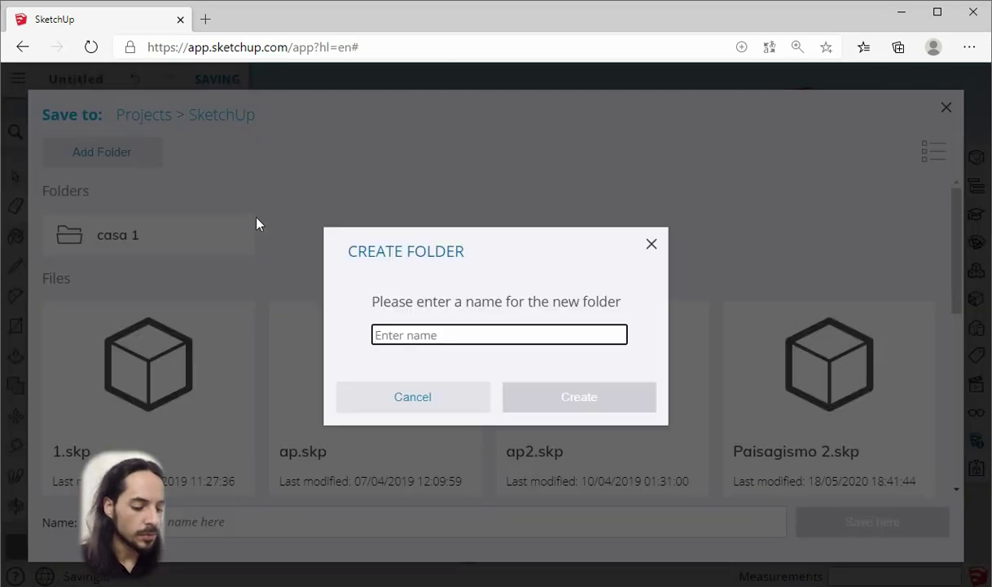
text(Projeto)
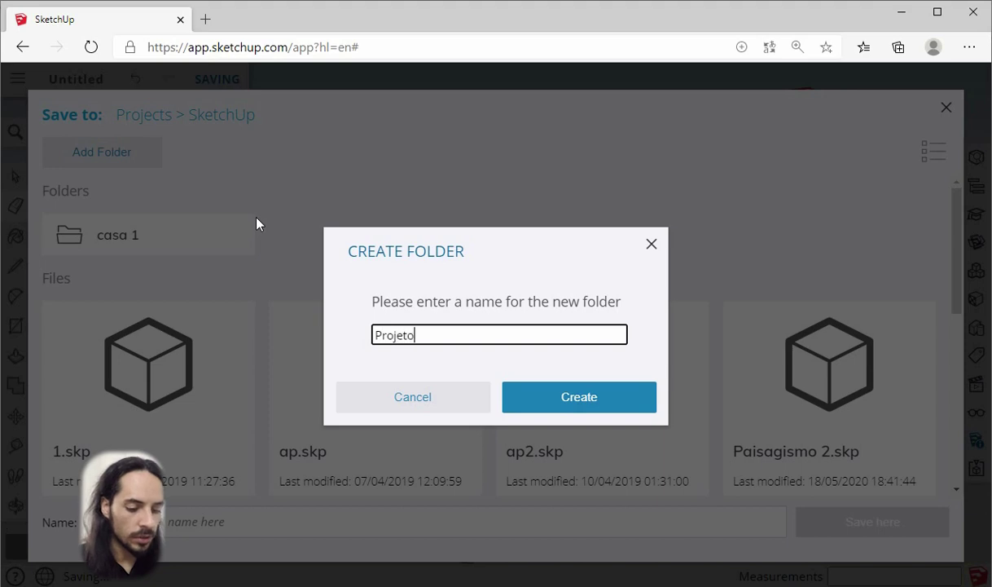
text( paisagismo)
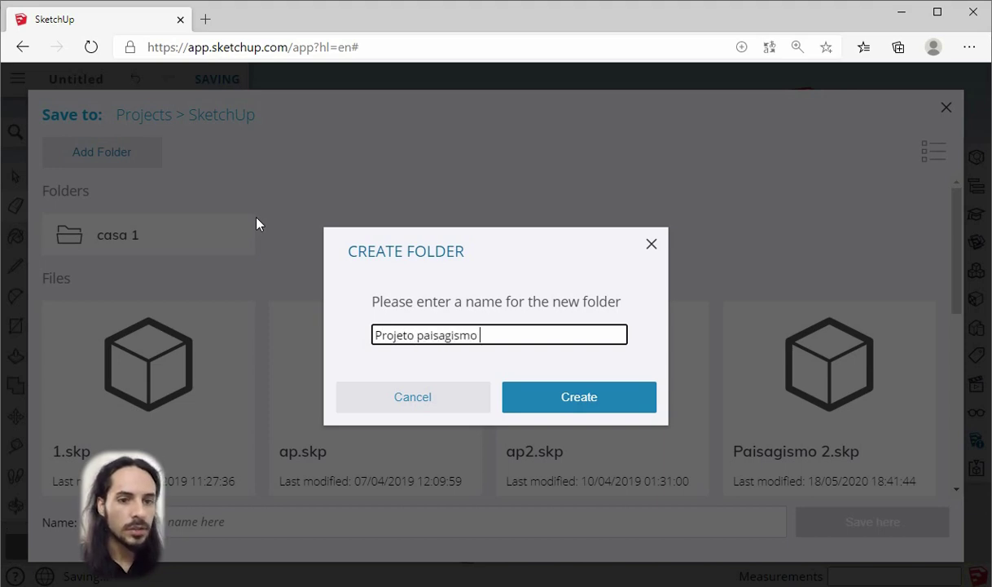
text( 2205)
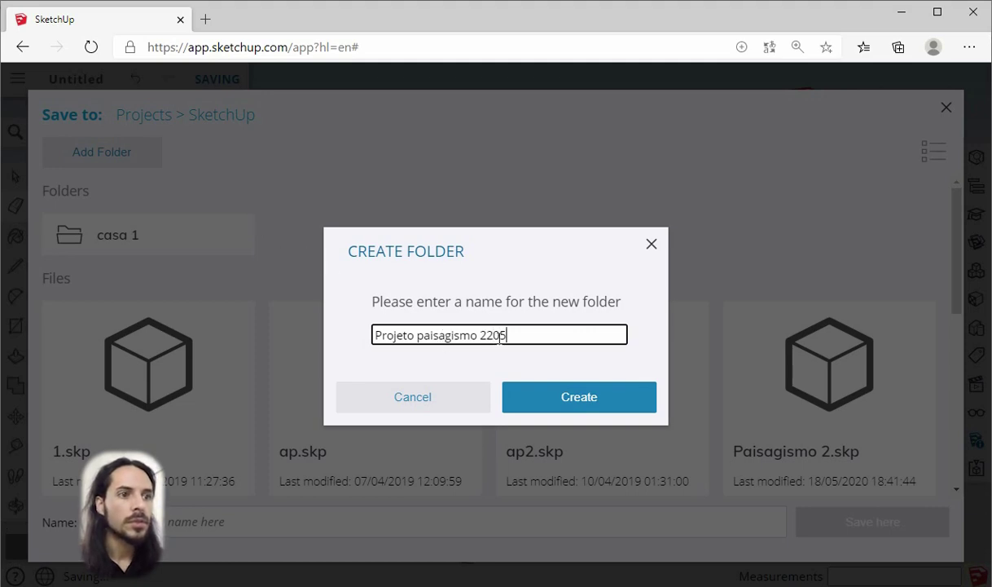
click(568, 405)
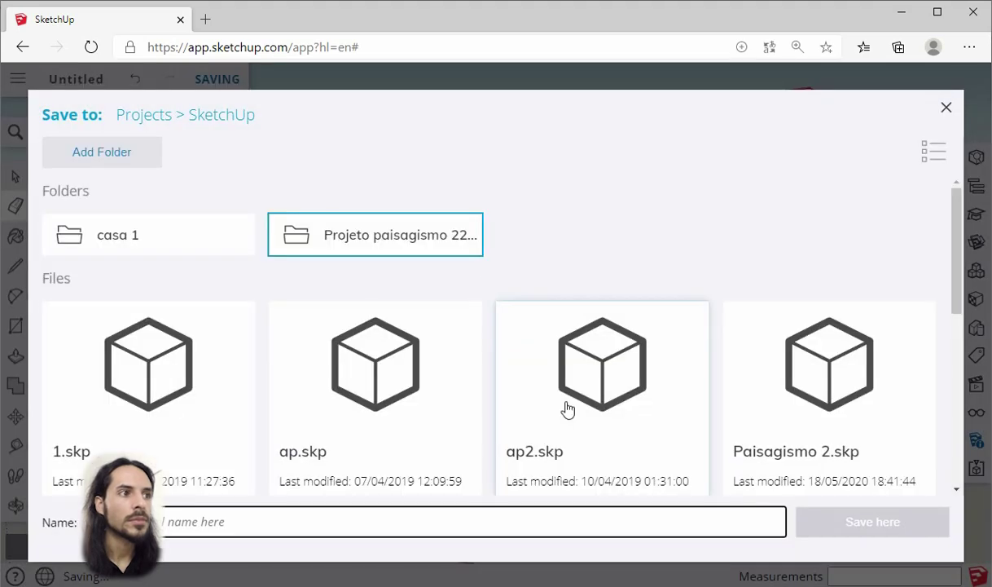
- Save the model in the Projeto paisagismo 2205 folder under the name Paisagismo parte 1
click(378, 236)
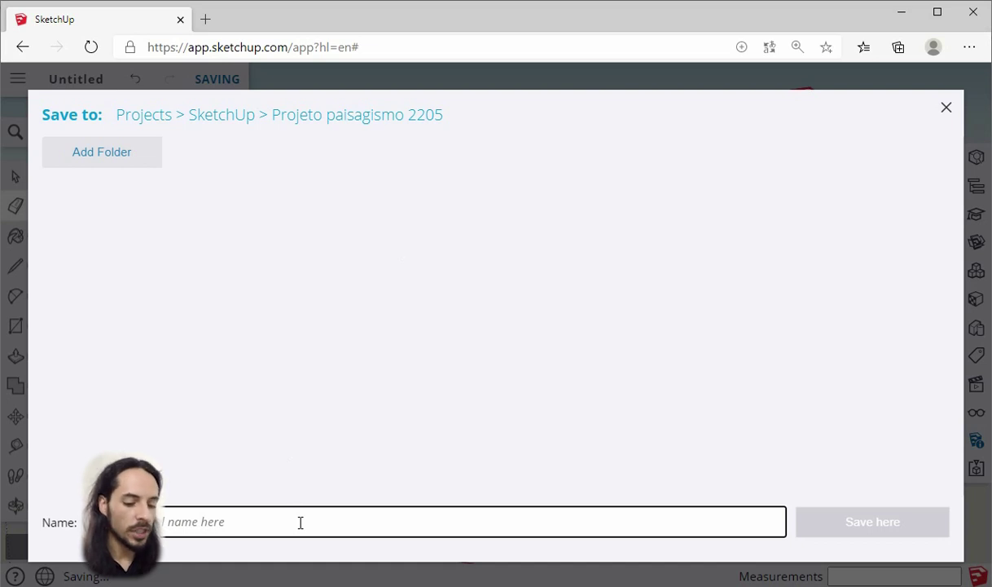
text(P)
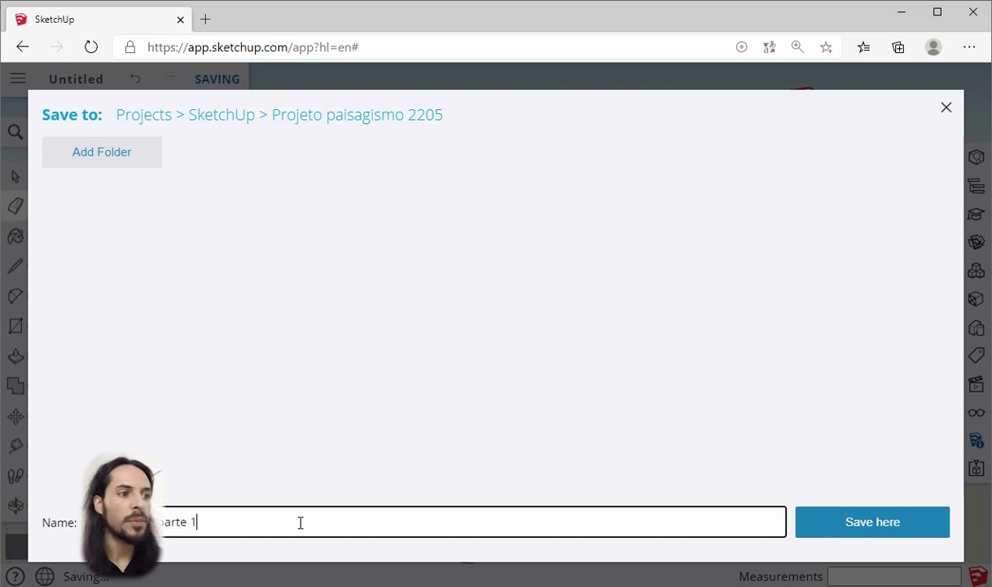
click(873, 523)
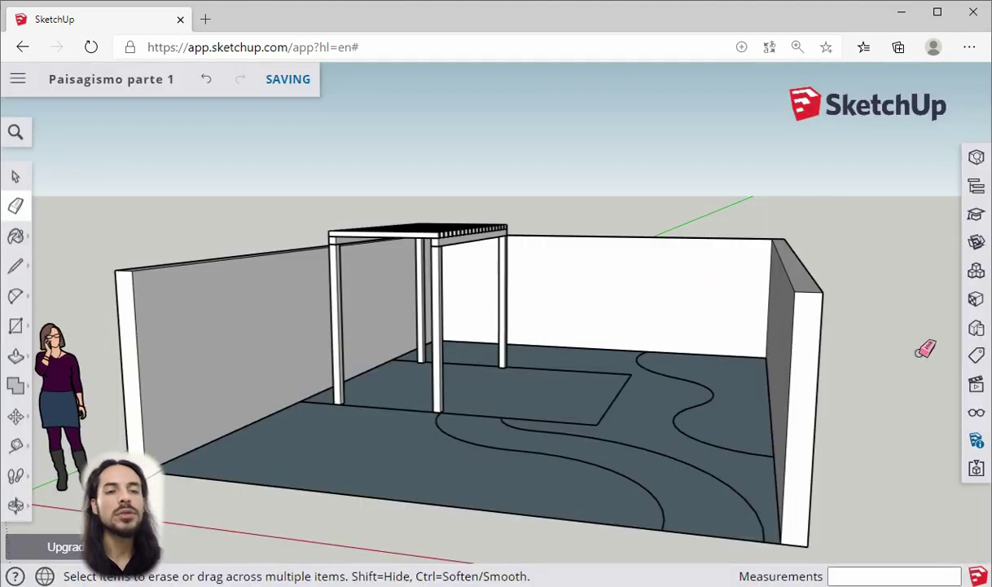